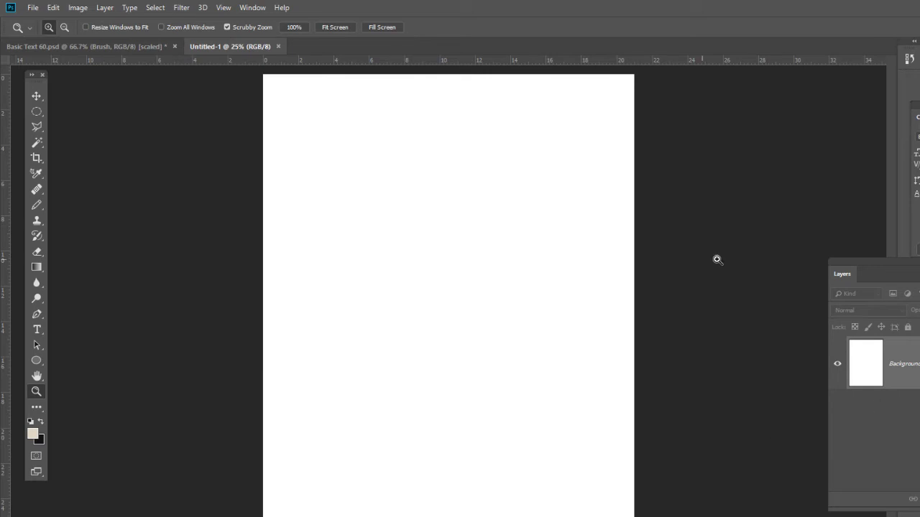
Step: Place the Layers panel beside the canvas and add the horizontal text "NMC" in the upper part of the page
left_click_drag(915, 270, 760, 159)
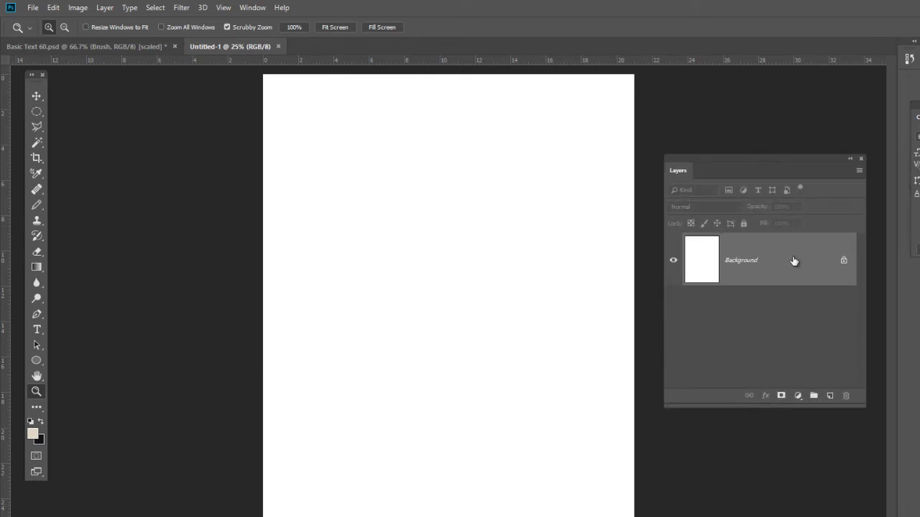
left_click(36, 331)
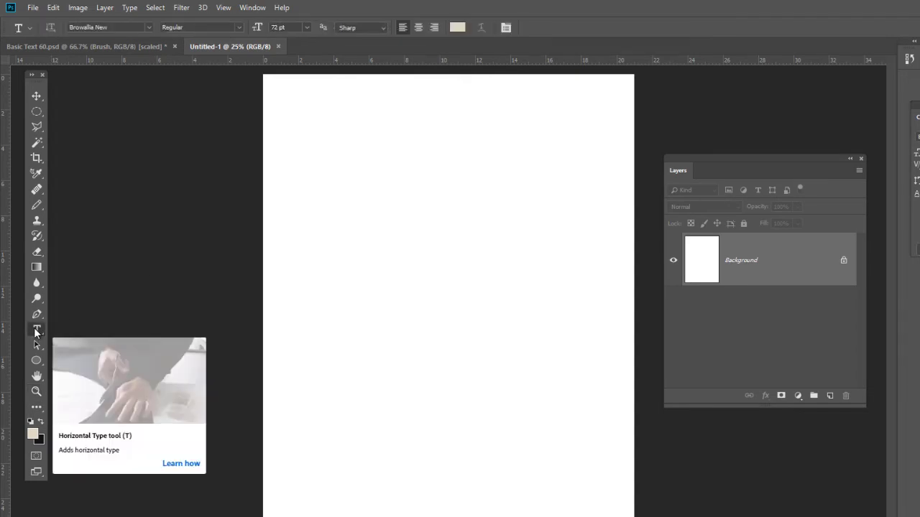
left_click_drag(34, 332, 99, 329)
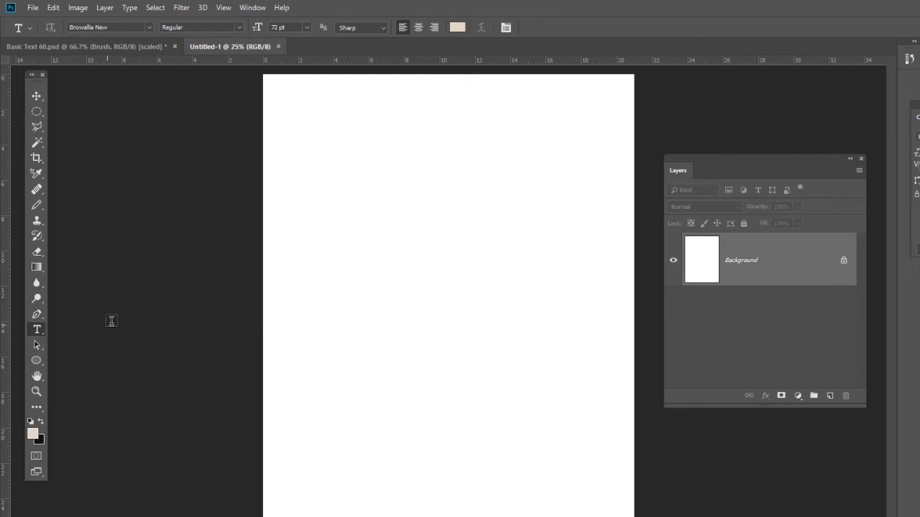
left_click(338, 212)
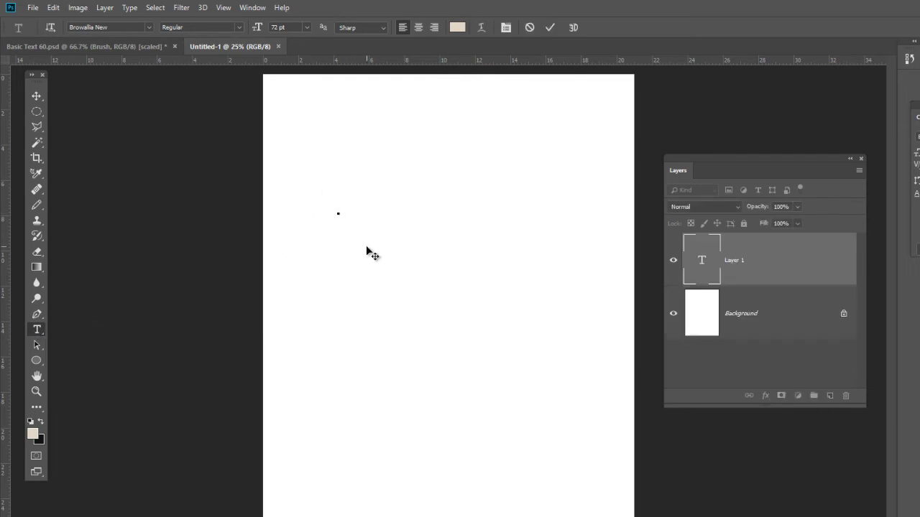
type("NMC")
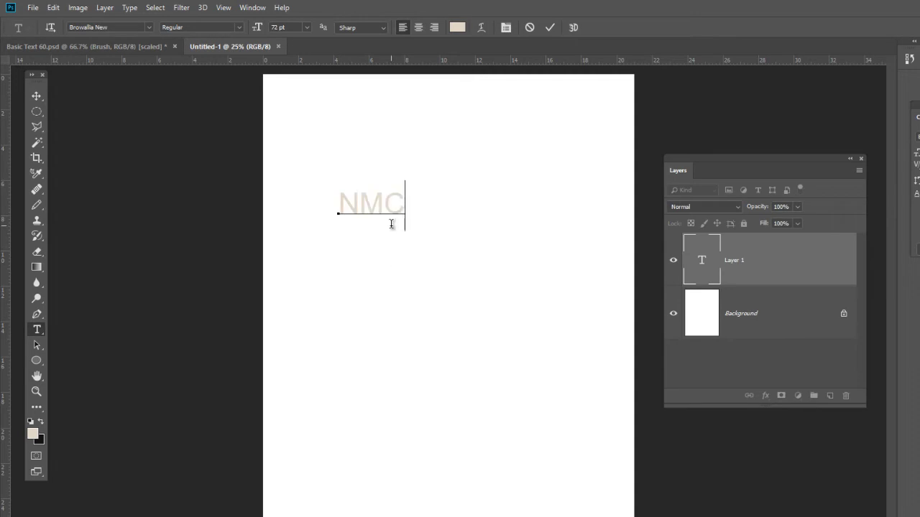
Step: Select the NMC text, bring the Character panel next to it and open its font size for editing
left_click_drag(405, 203, 321, 213)
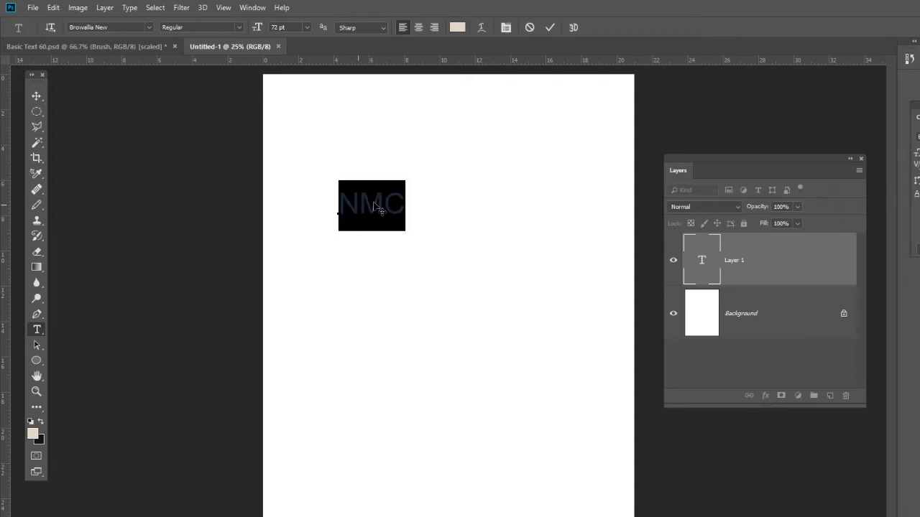
left_click_drag(918, 113, 528, 124)
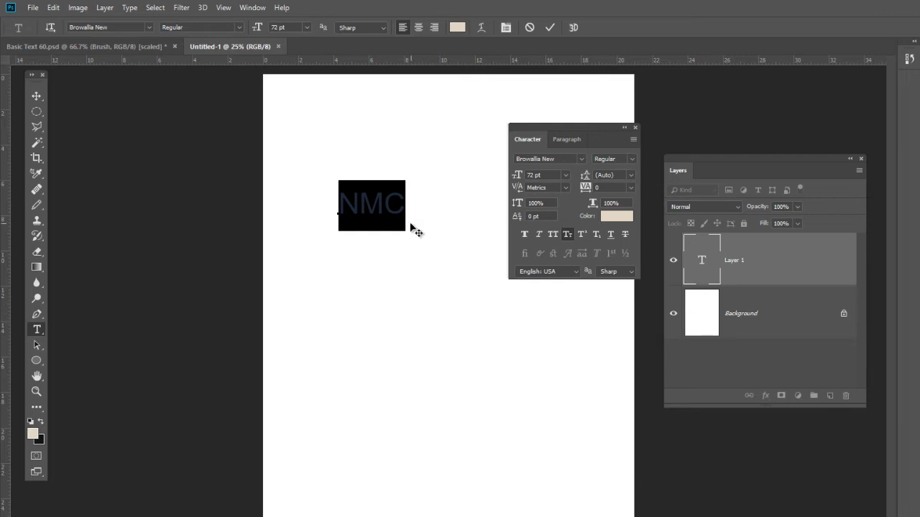
left_click(565, 175)
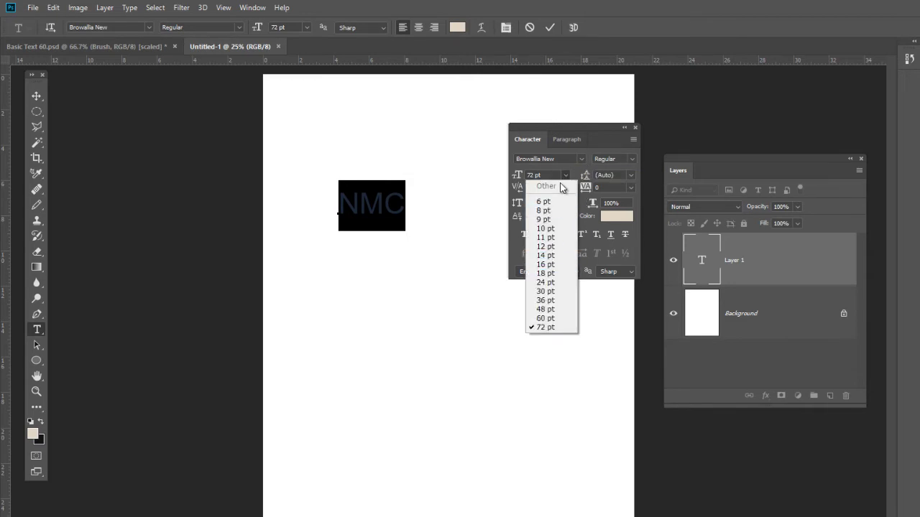
left_click(546, 175)
left_click_drag(546, 175, 512, 181)
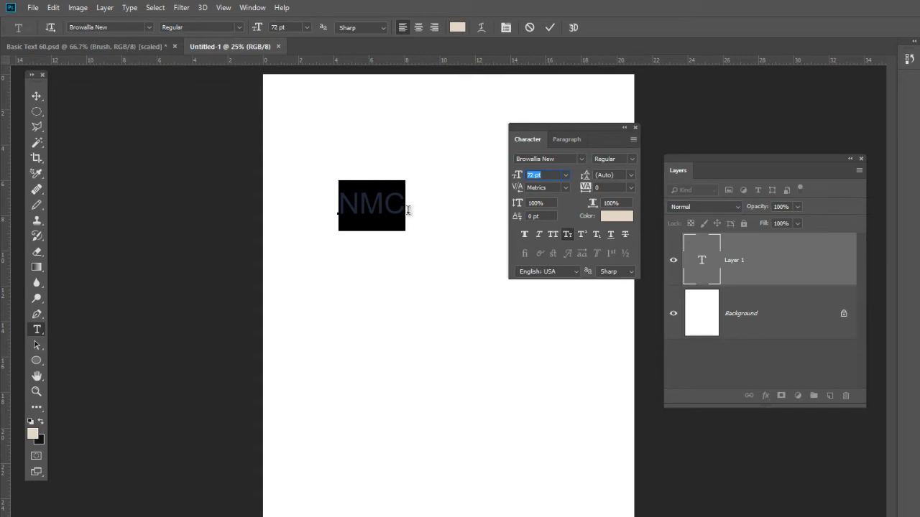
Step: Add a horizontal guide above the text and a vertical guide to its left, and set the ruler origin at their intersection
left_click_drag(8, 60, 327, 168)
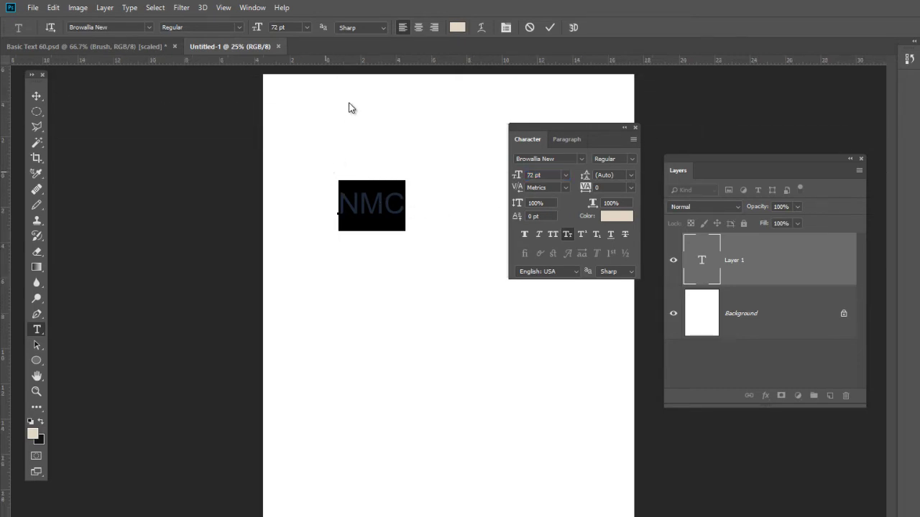
left_click_drag(366, 61, 374, 161)
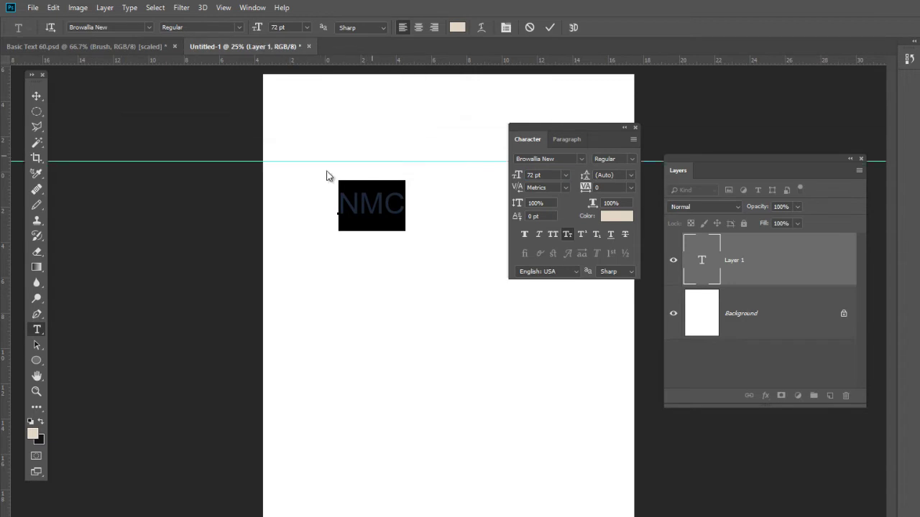
left_click_drag(7, 148, 304, 174)
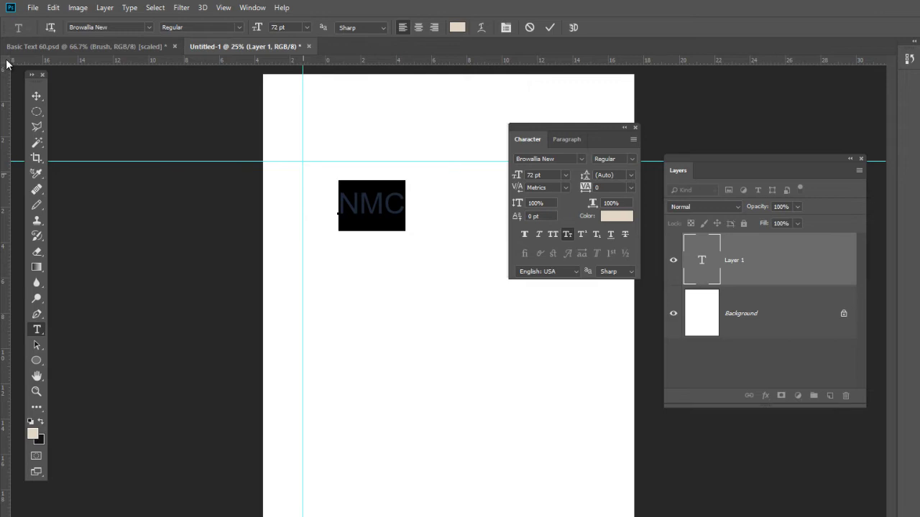
left_click_drag(15, 65, 302, 162)
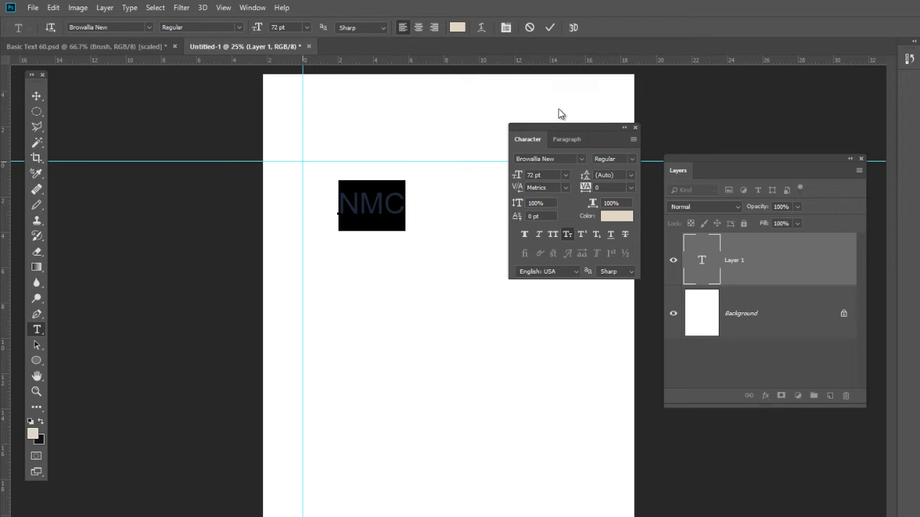
Step: Set the NMC text size to 300 pt and move the text so its top edge meets the horizontal guide
left_click_drag(567, 127, 792, 103)
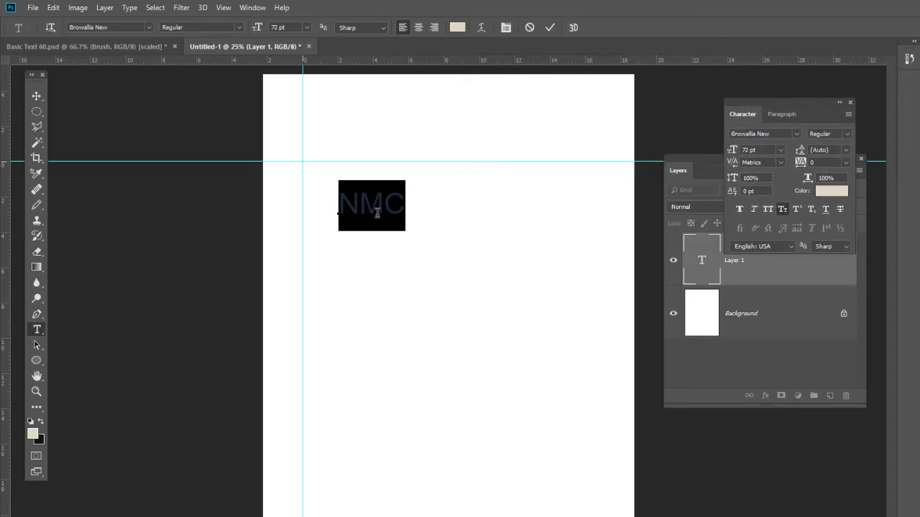
left_click(763, 150)
type("300")
key("Return")
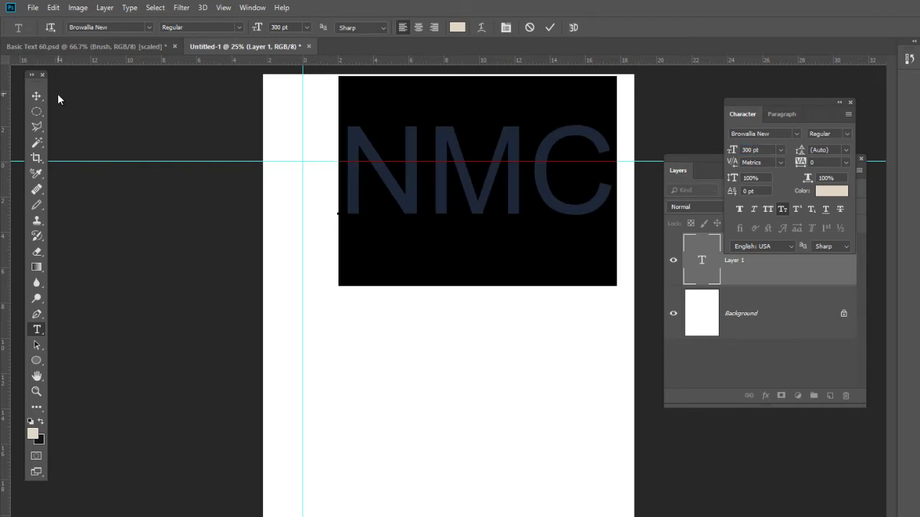
left_click(37, 96)
left_click_drag(431, 197, 404, 191)
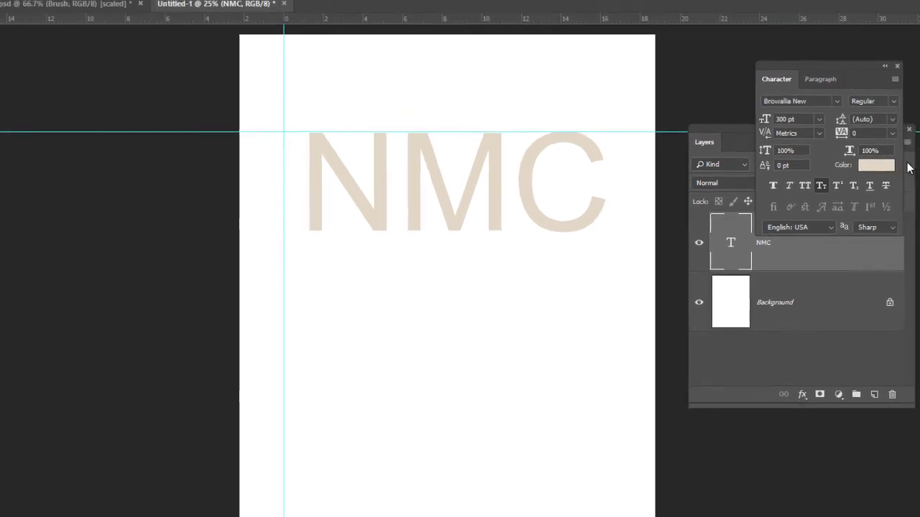
Step: Change the colour of the NMC letters to the pinkish red ee0a55
left_click(876, 165)
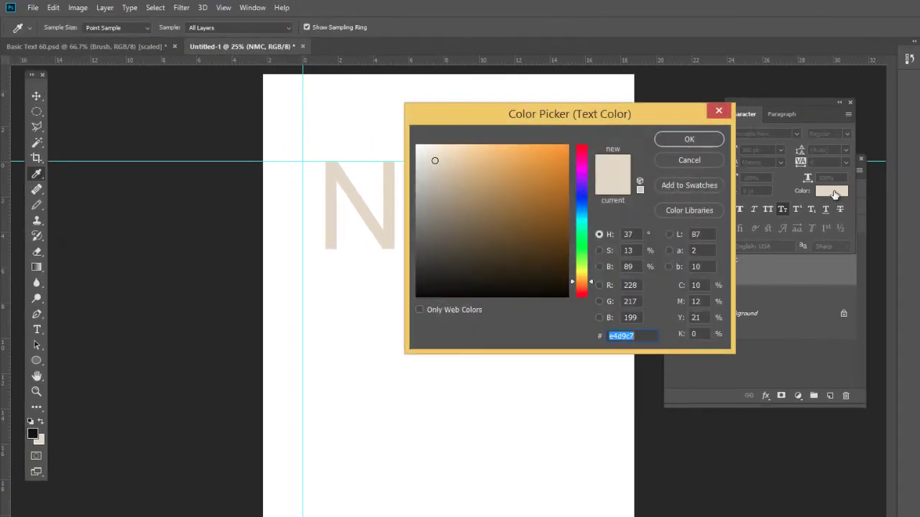
left_click(698, 161)
key("t")
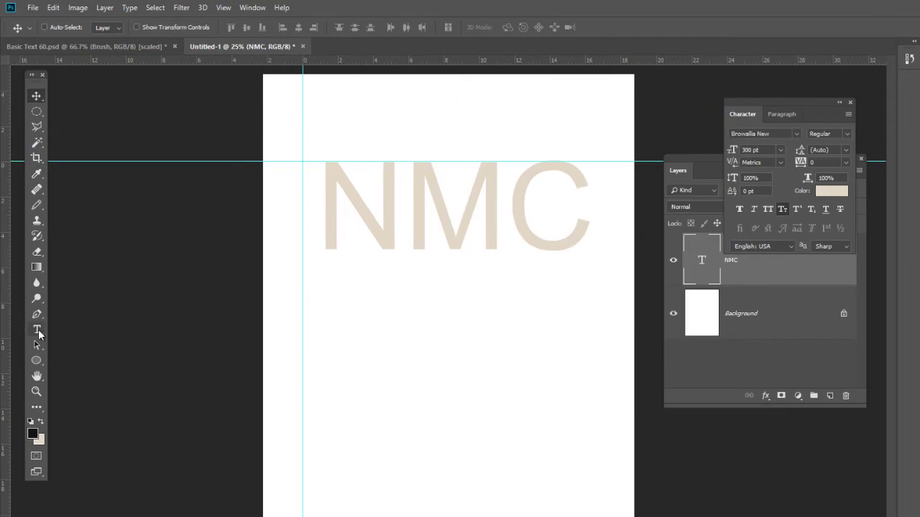
left_click_drag(324, 208, 581, 207)
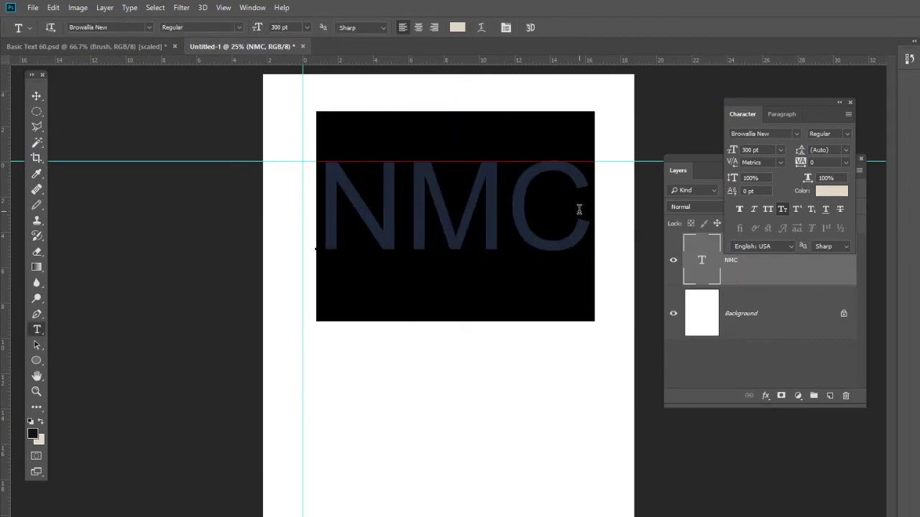
left_click(841, 193)
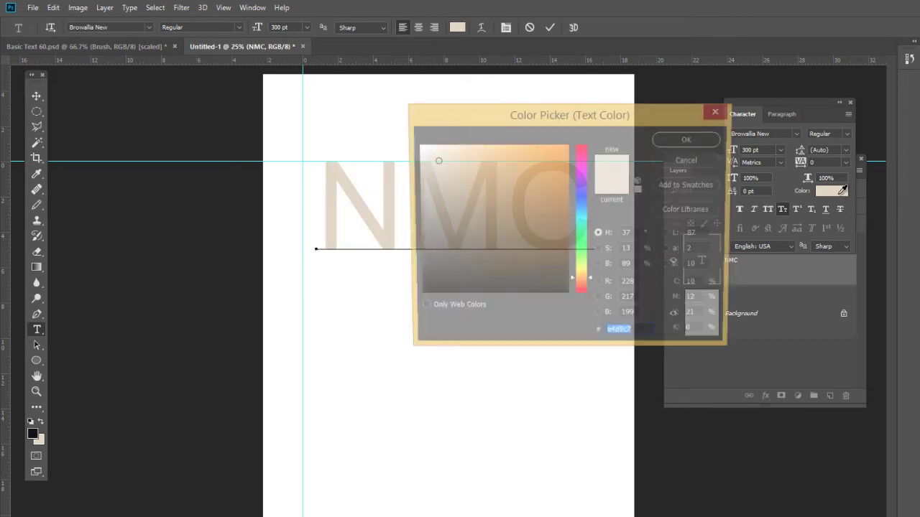
left_click(586, 154)
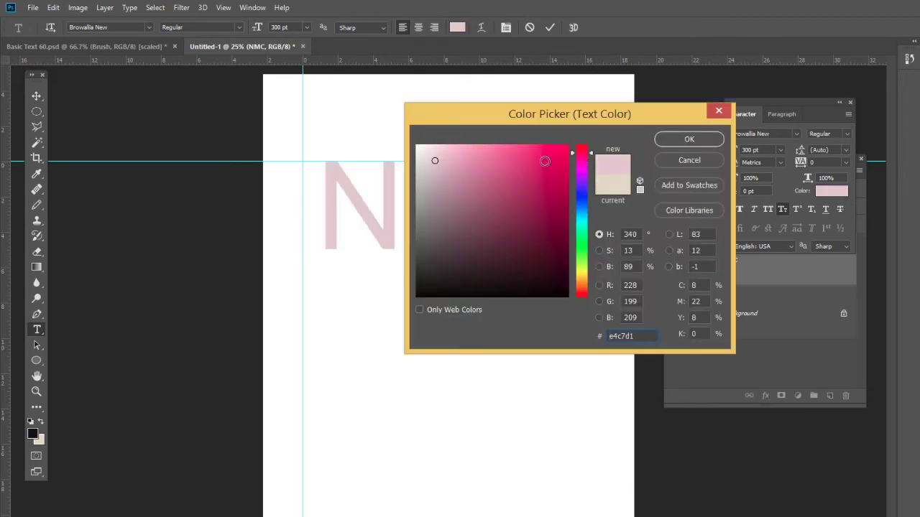
left_click(563, 155)
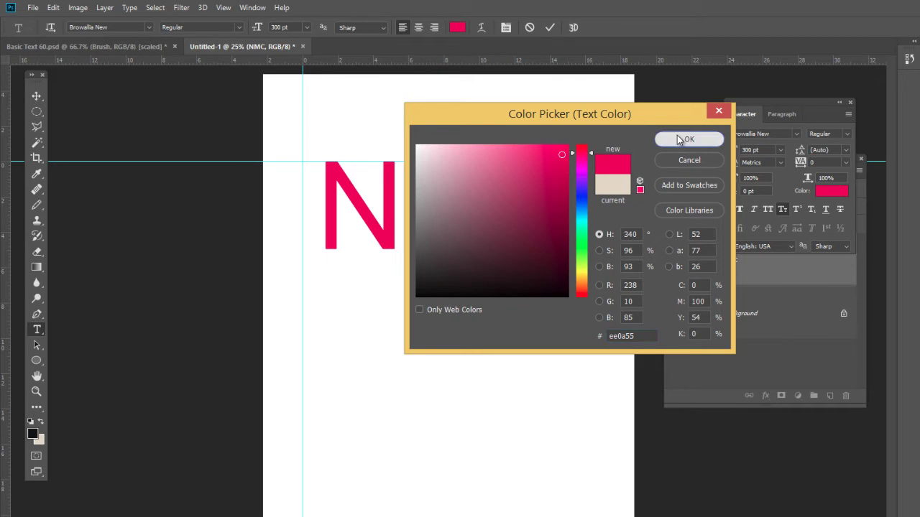
left_click(678, 136)
left_click(466, 416)
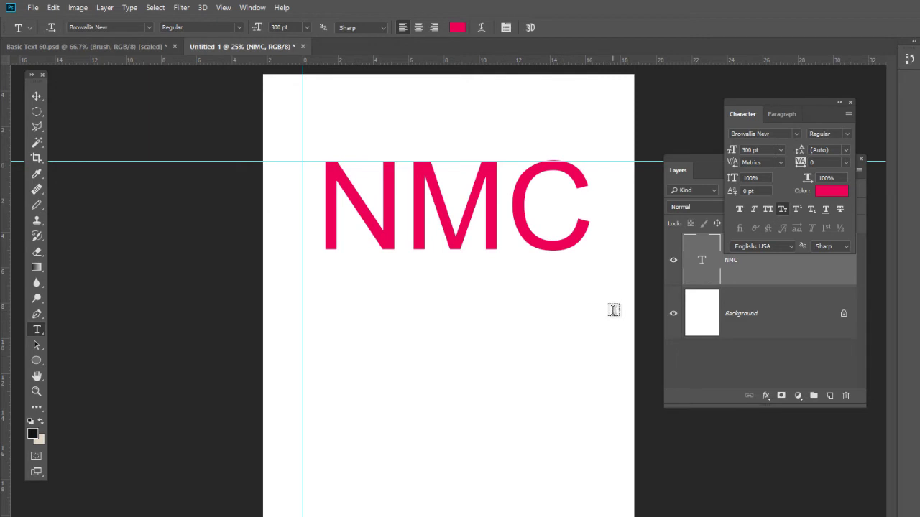
Step: Rasterize the NMC type layer
left_click(704, 272)
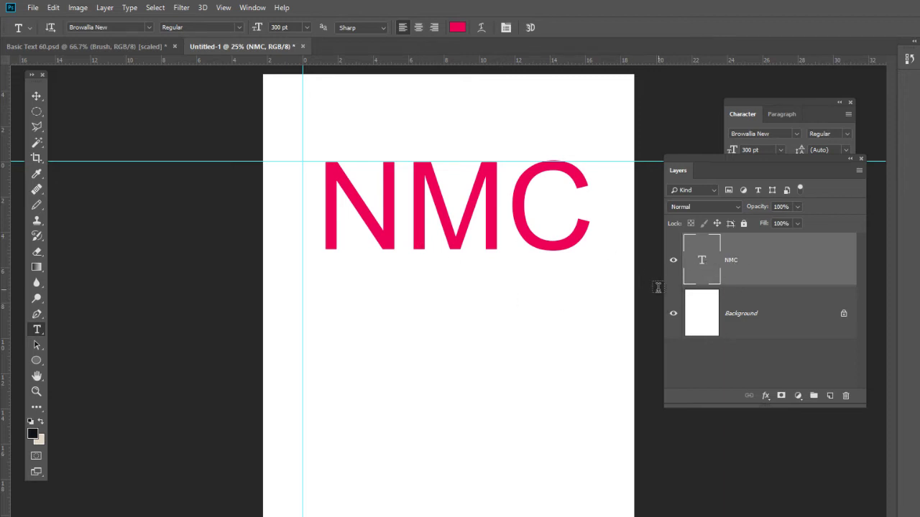
right_click(728, 272)
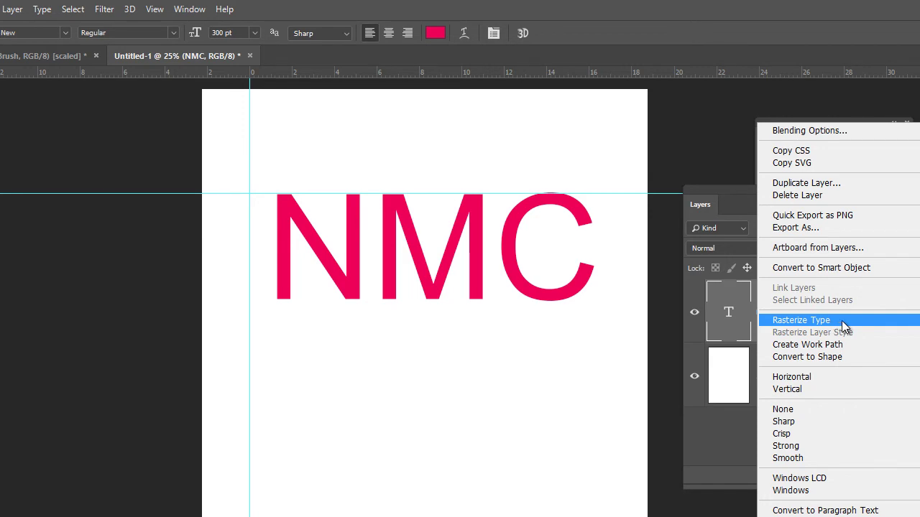
left_click(46, 16)
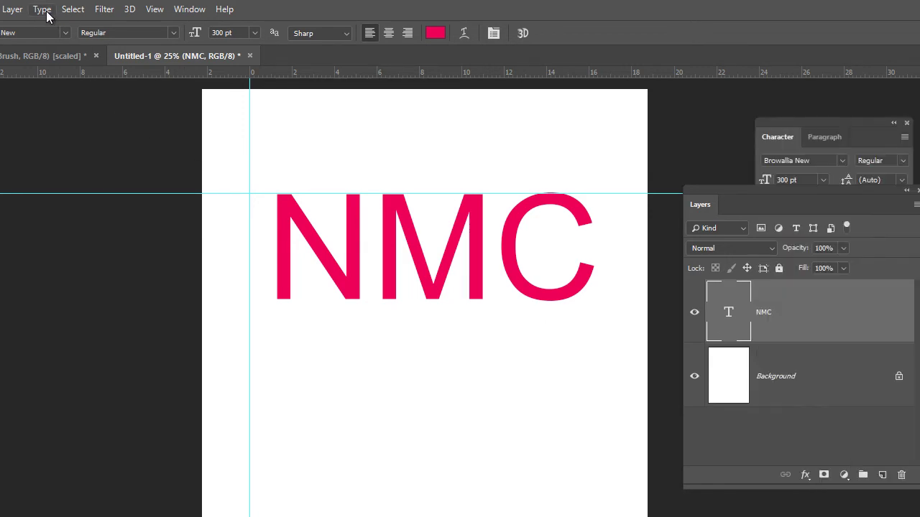
left_click(43, 10)
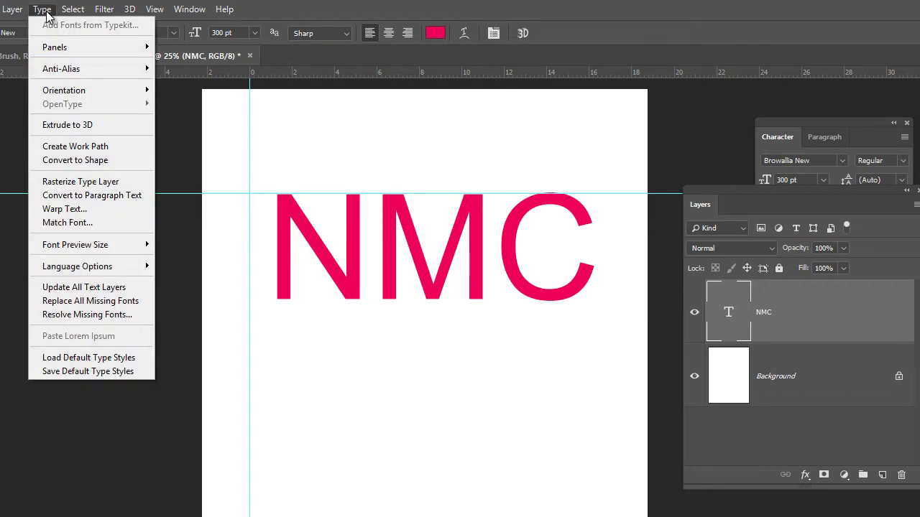
left_click(106, 185)
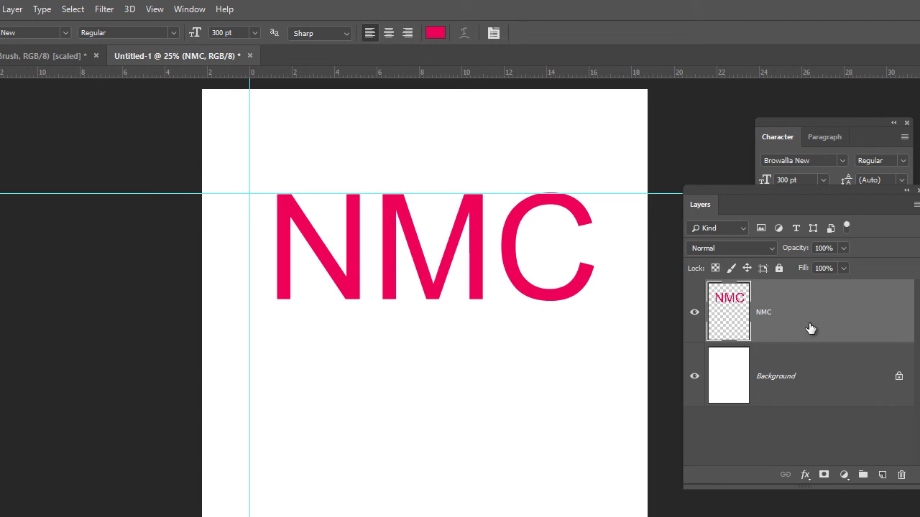
Step: Load the outline of the NMC letters as a selection and add a new empty layer named ExPand above them
left_click(738, 327, "ctrl")
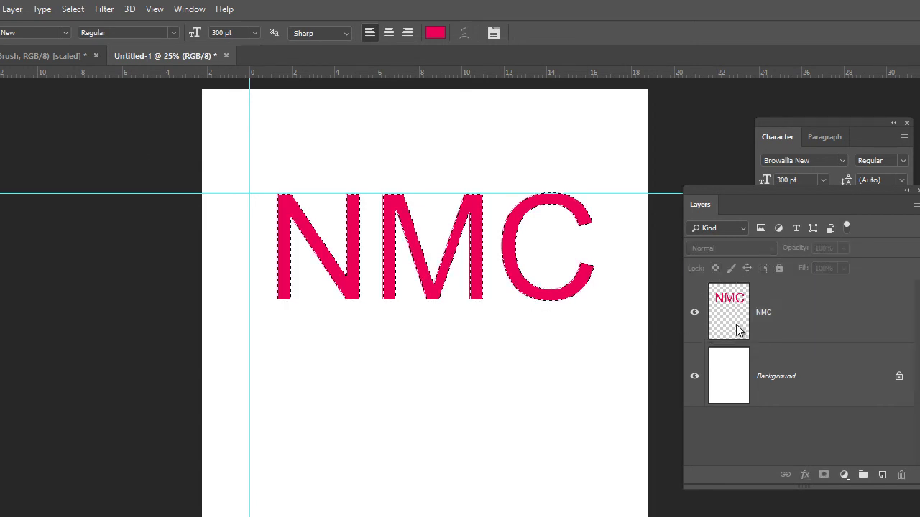
left_click(737, 329, "ctrl")
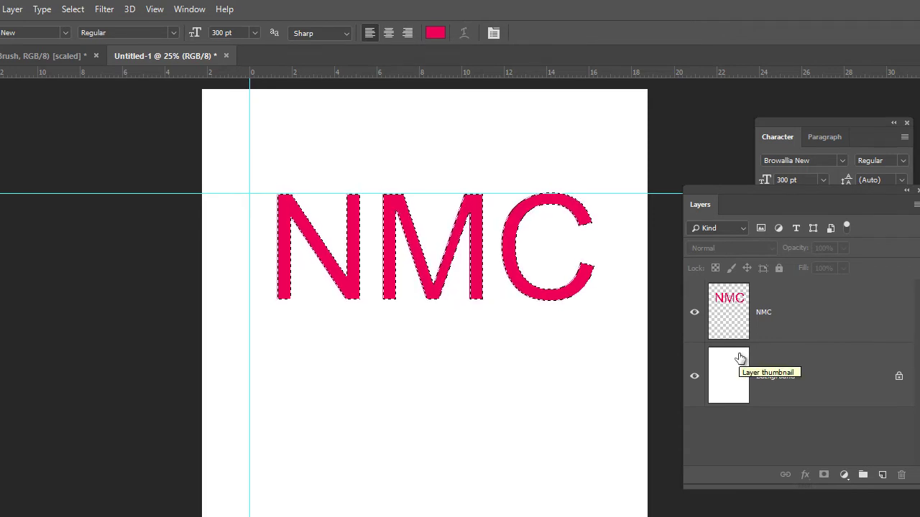
key("ctrl+d")
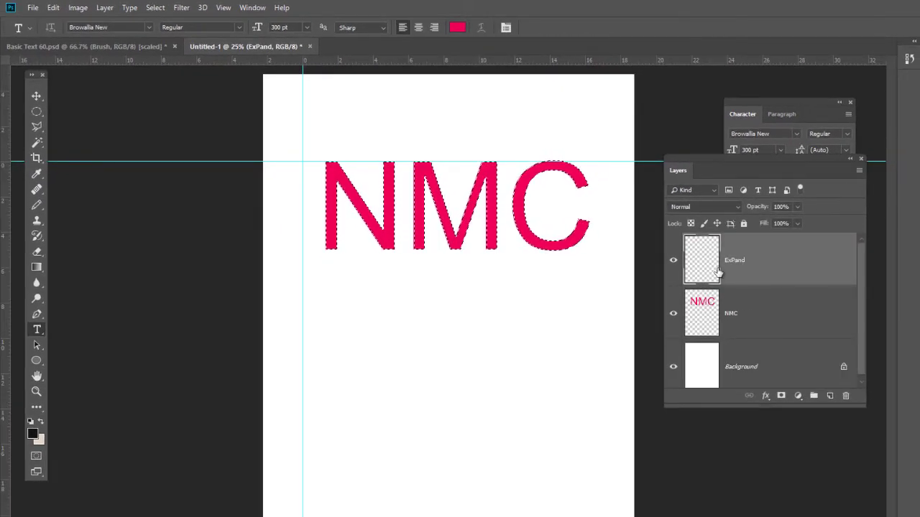
Step: With the ExPand layer active, expand the NMC letter selection by 20 pixels
left_click(702, 318)
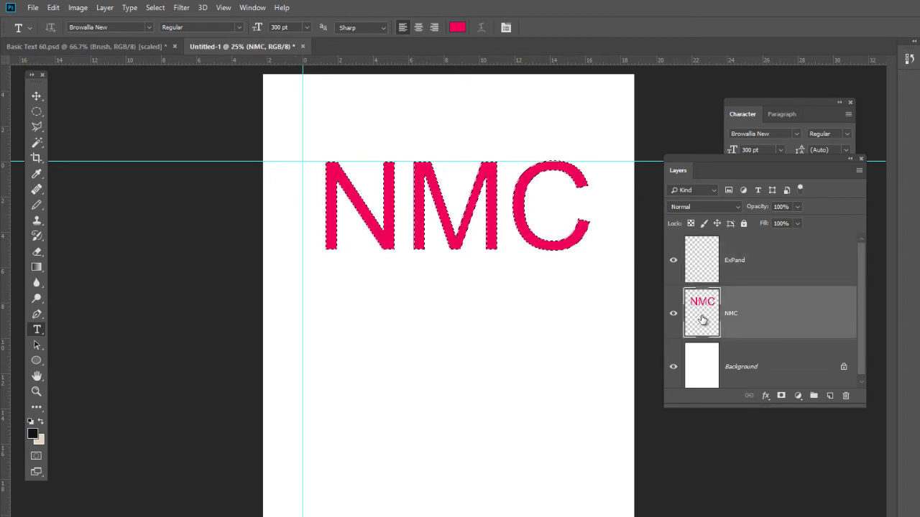
left_click(698, 261)
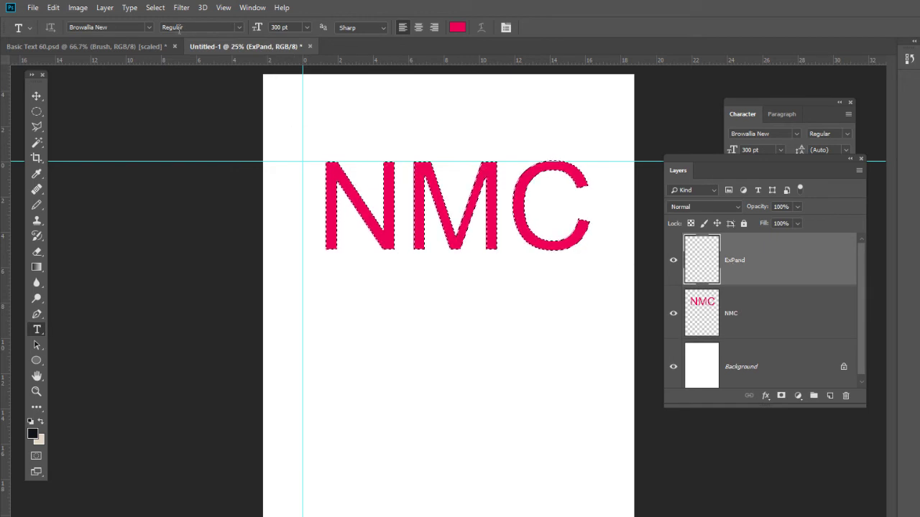
left_click(156, 8)
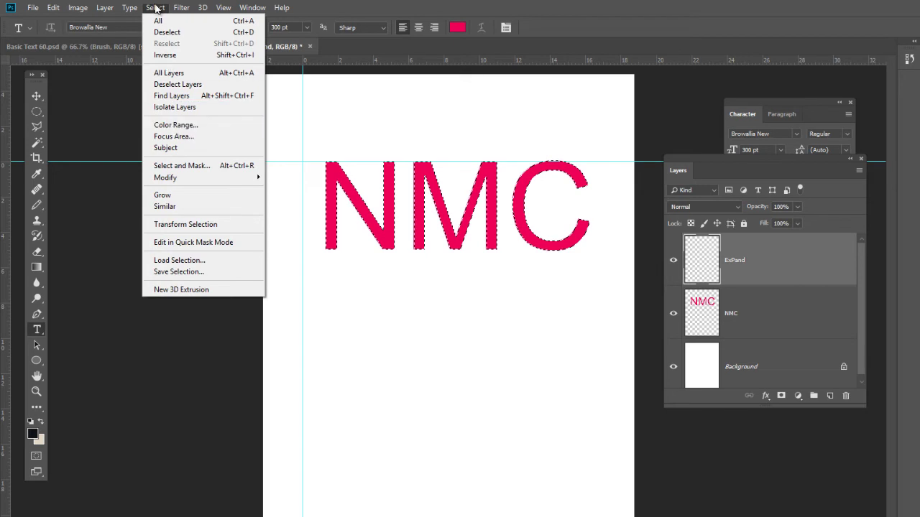
mouse_move(185, 180)
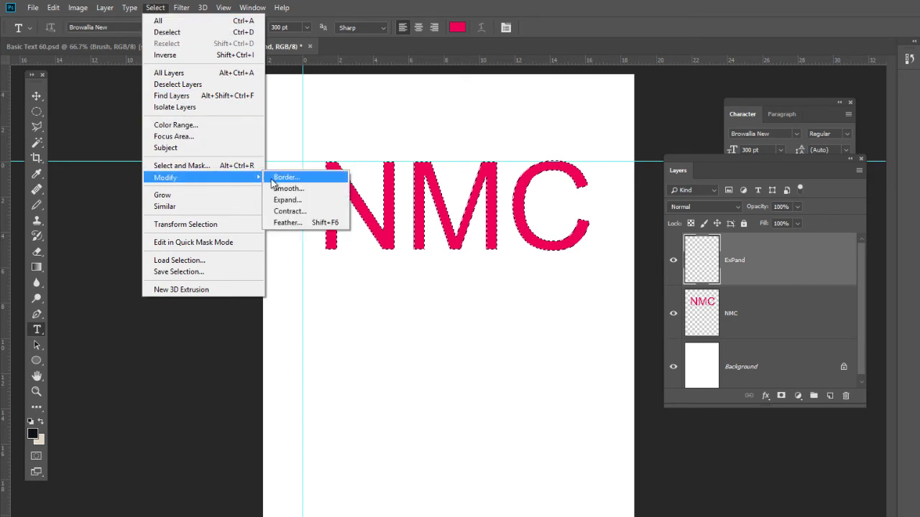
left_click(307, 202)
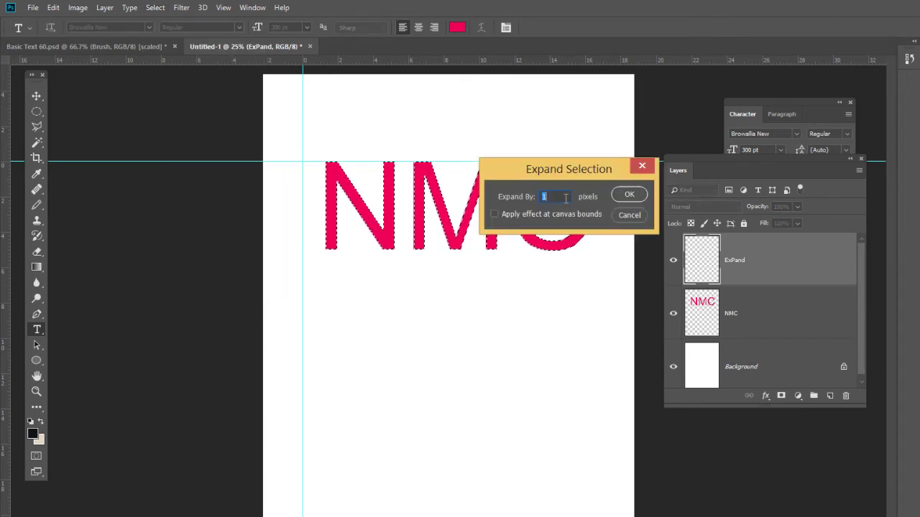
type("20")
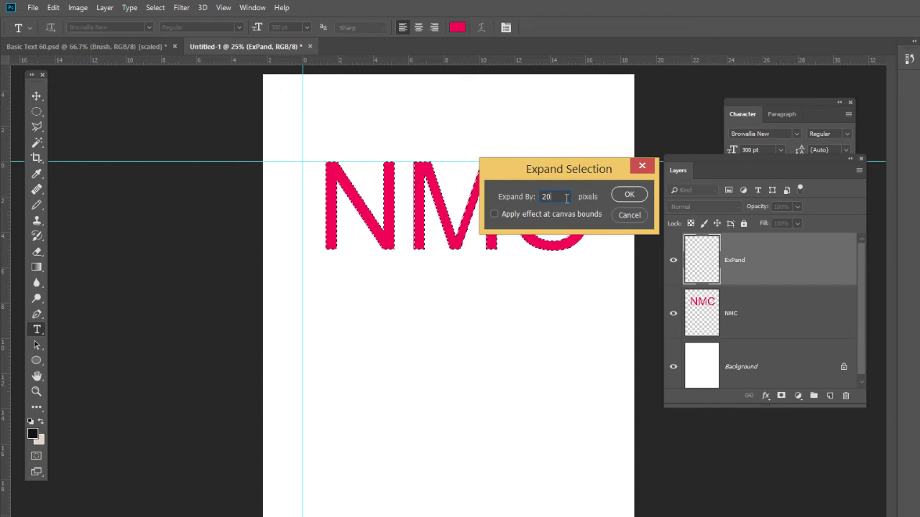
left_click(634, 196)
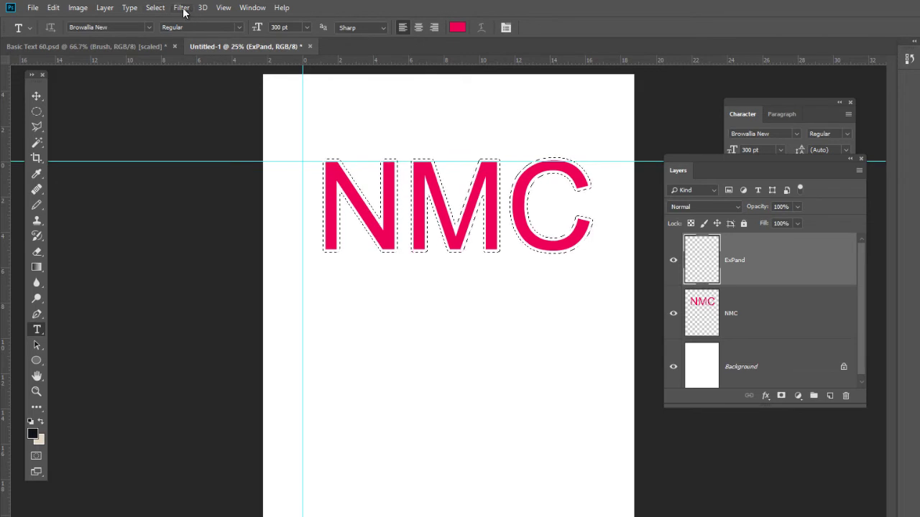
Step: Expand the already enlarged letter selection by another 20 pixels
left_click(156, 8)
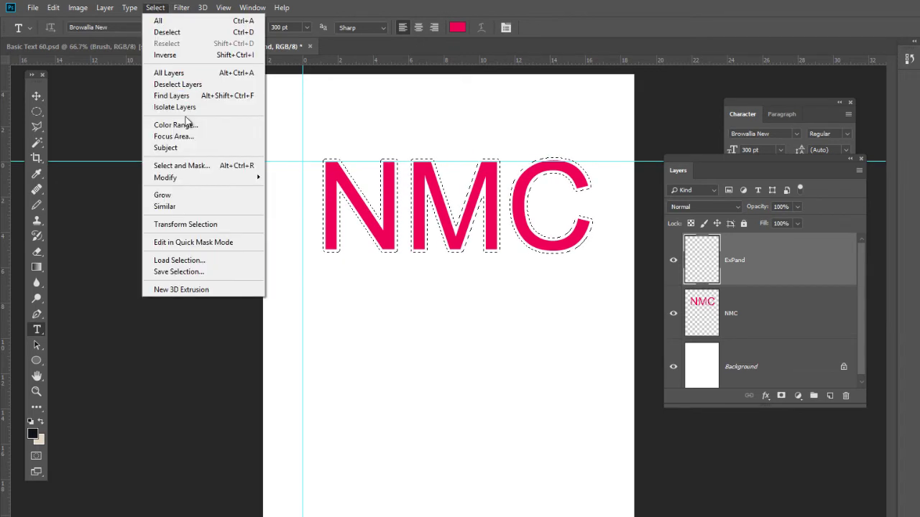
mouse_move(197, 178)
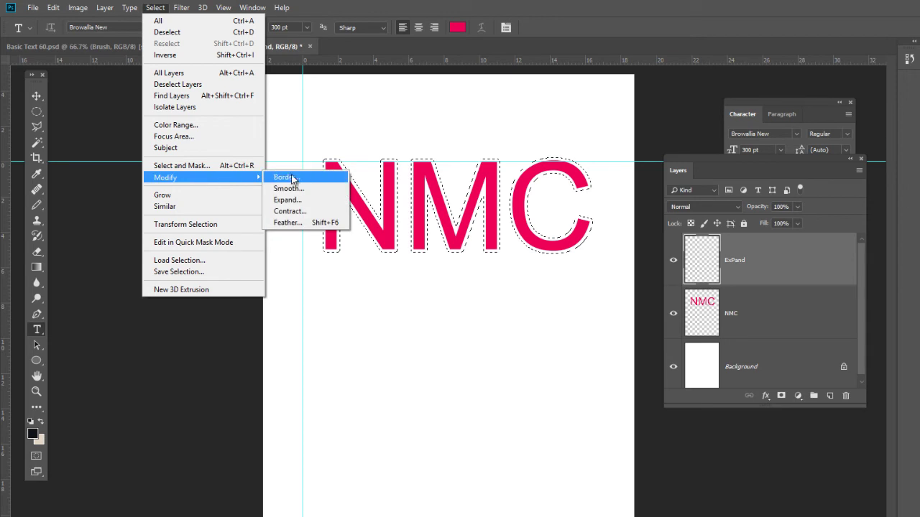
left_click(304, 200)
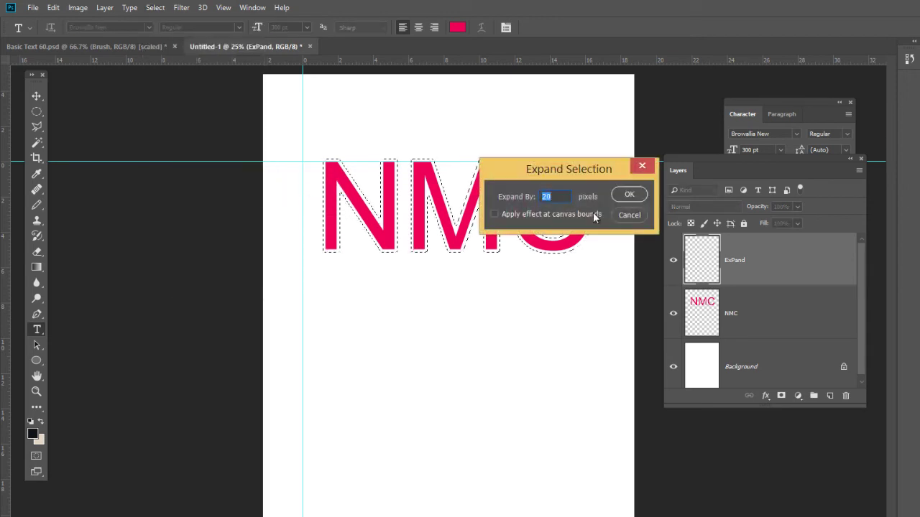
left_click(629, 196)
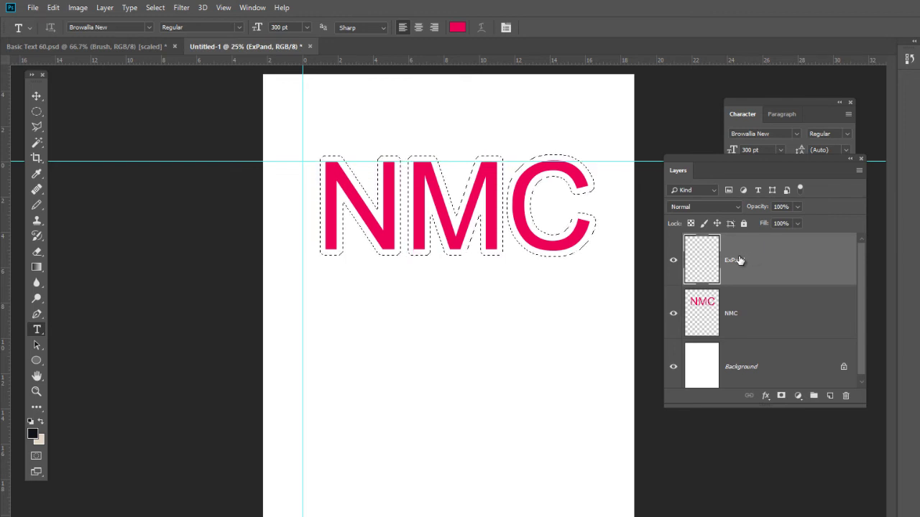
Step: Set up a fill for the expanded selection on the ExPand layer, with the custom dark green 375306 as its contents
left_click(710, 320)
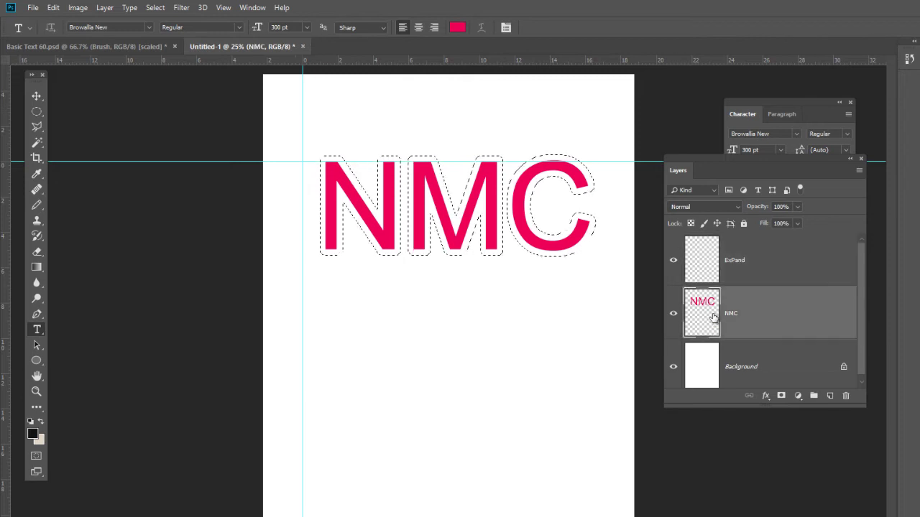
left_click(751, 274)
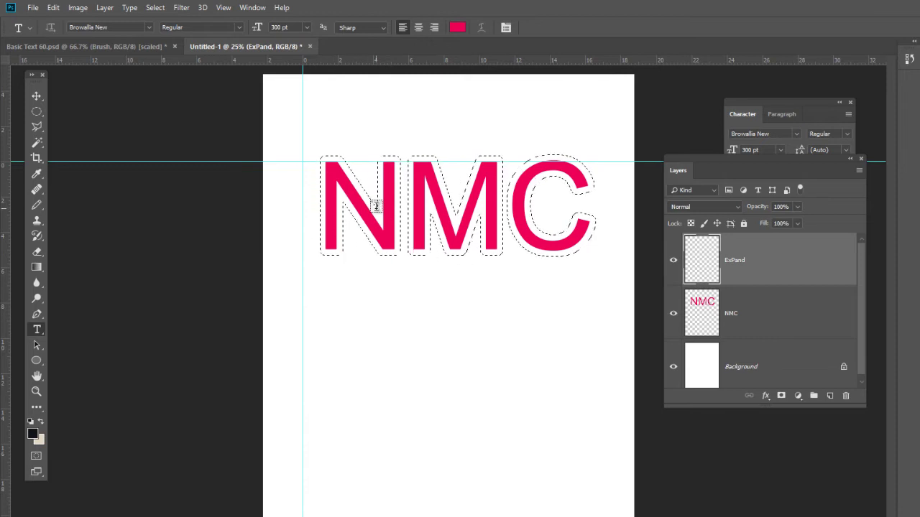
left_click(55, 8)
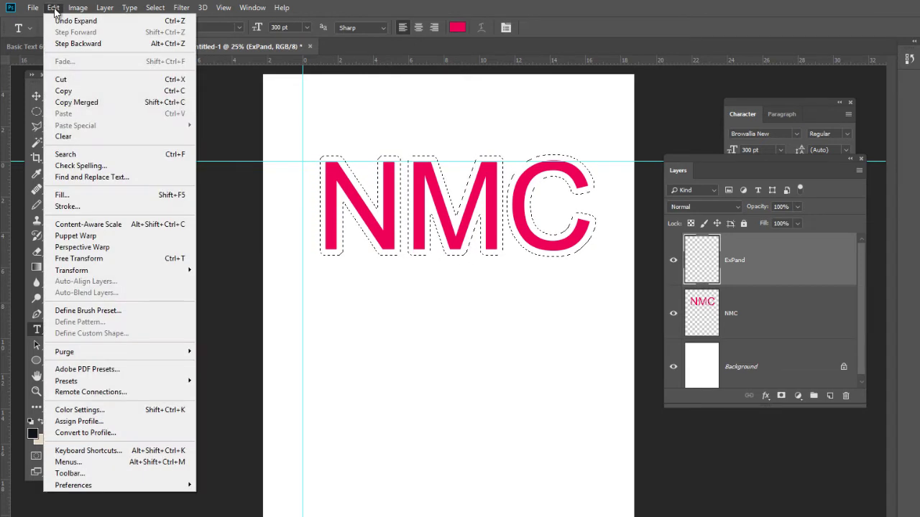
left_click(94, 196)
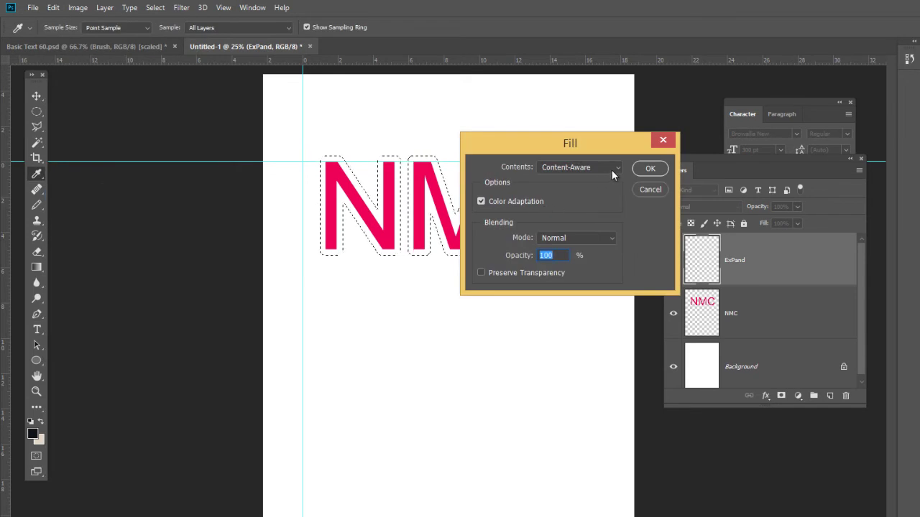
left_click(613, 170)
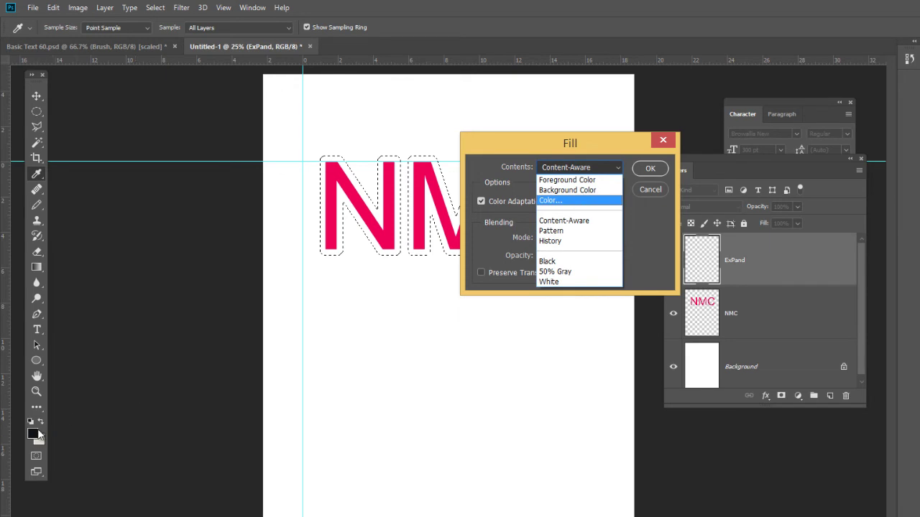
left_click(553, 201)
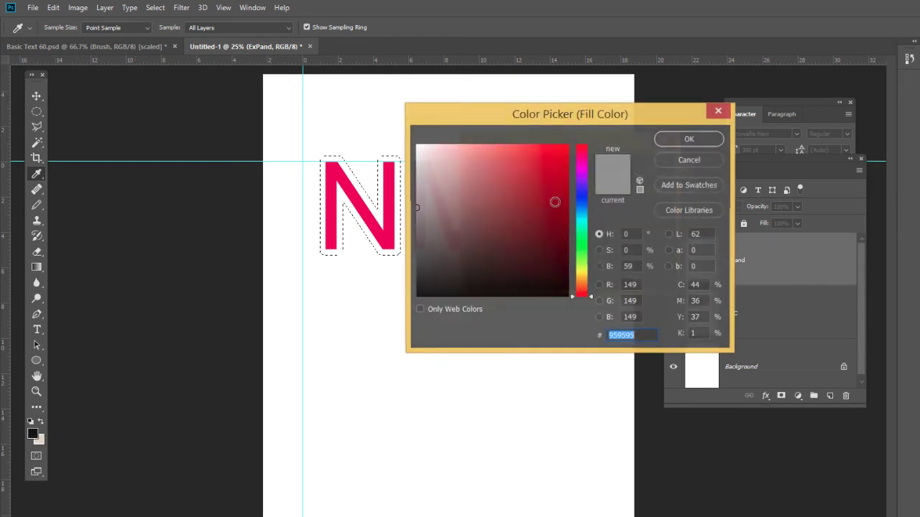
left_click_drag(526, 118, 741, 167)
left_click(794, 314)
left_click(762, 300)
left_click(772, 296)
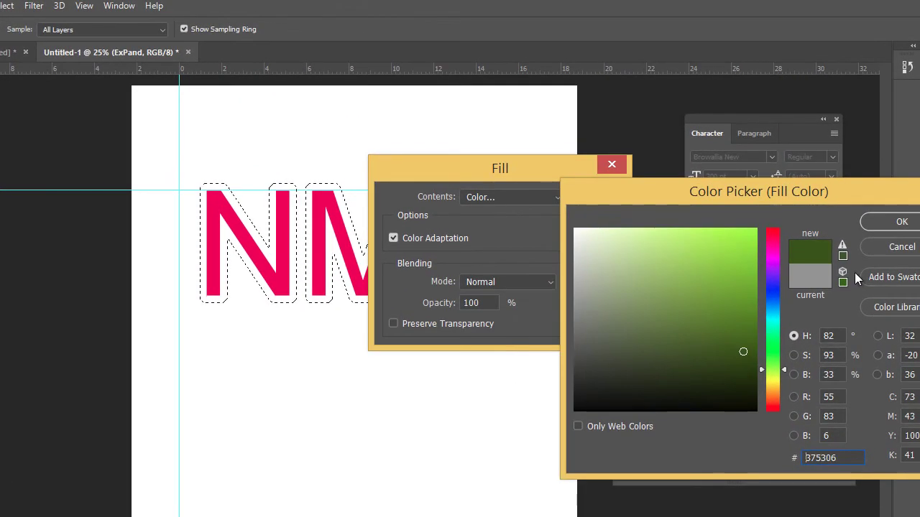
left_click(901, 221)
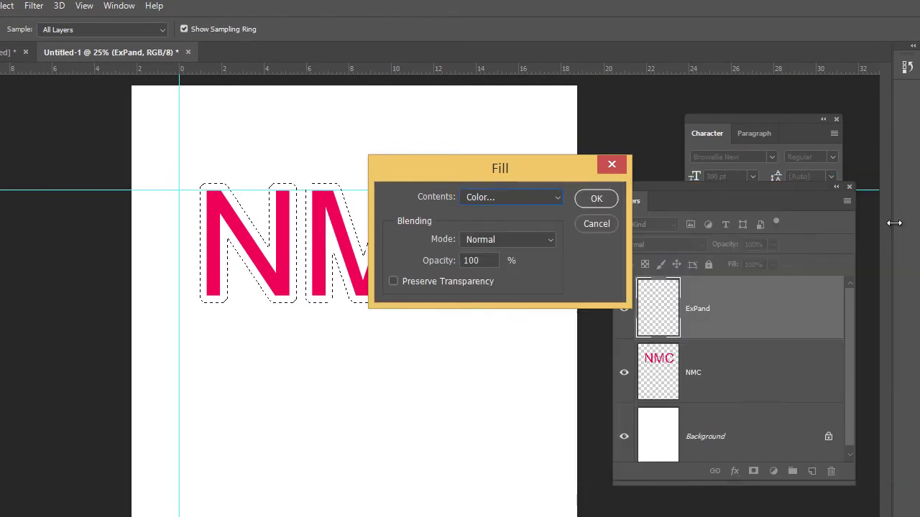
Step: Fill the expanded letters on the ExPand layer with dark green 375306 in Normal mode at 100% opacity and clear the selection
left_click(558, 199)
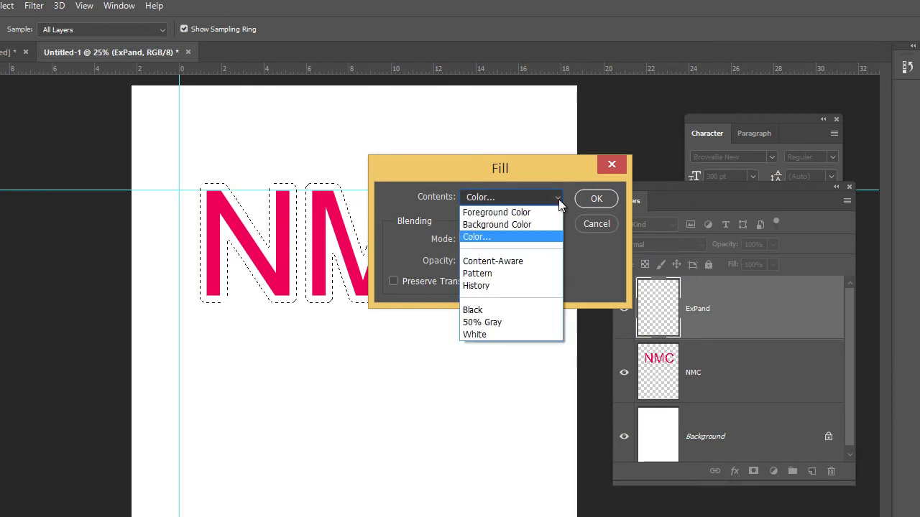
left_click(505, 240)
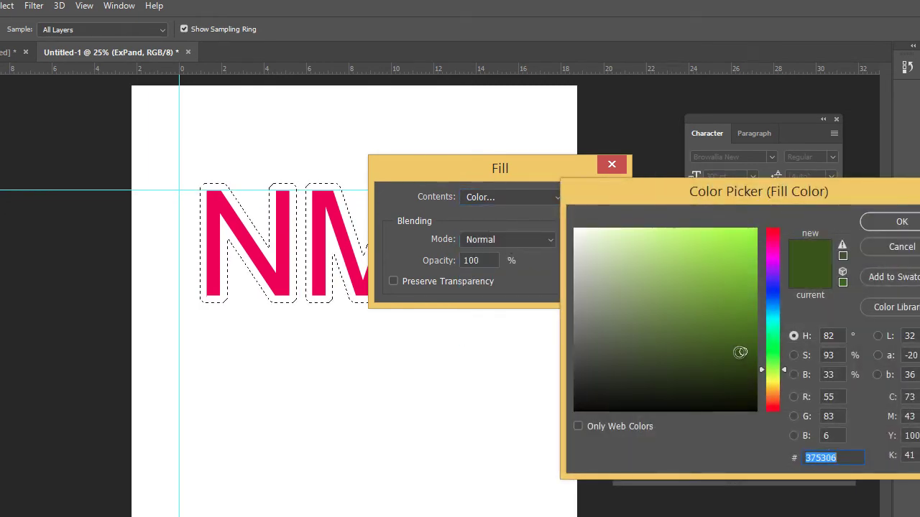
left_click(901, 221)
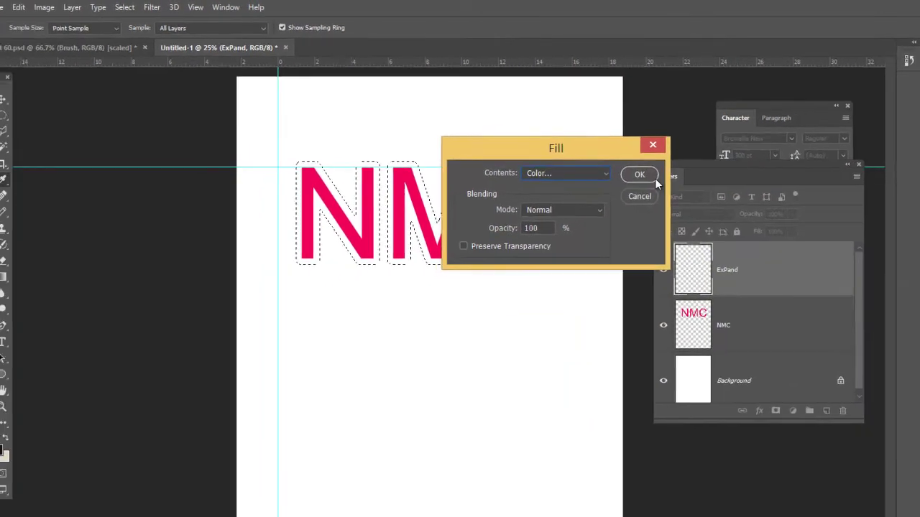
left_click(600, 200)
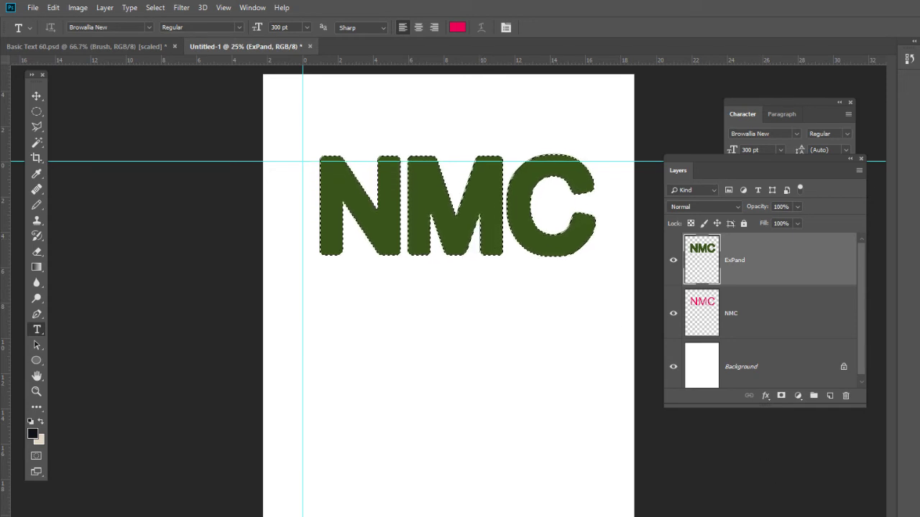
key("ctrl+d")
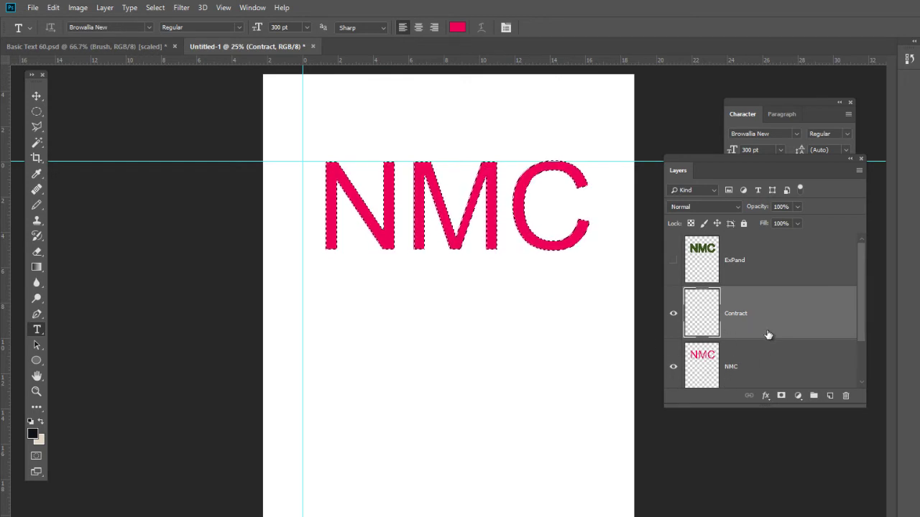
left_click(830, 396)
left_click(756, 369)
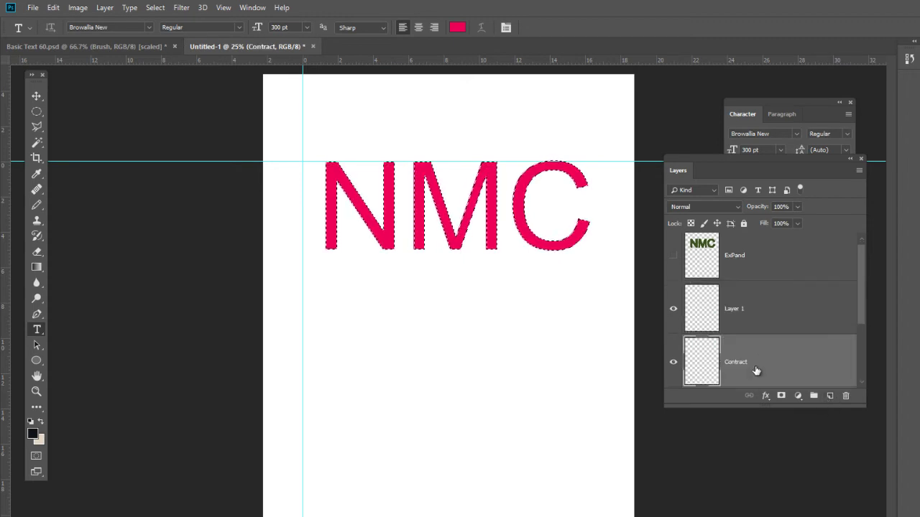
left_click_drag(791, 316, 846, 396)
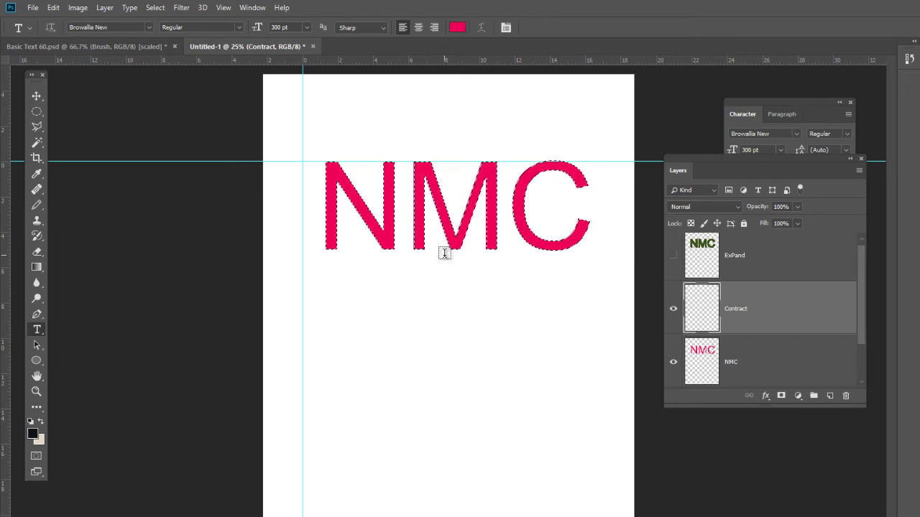
Step: Show and hide the ExPand layer to compare it with the original letter selection, keeping the Contract layer active
left_click(672, 255)
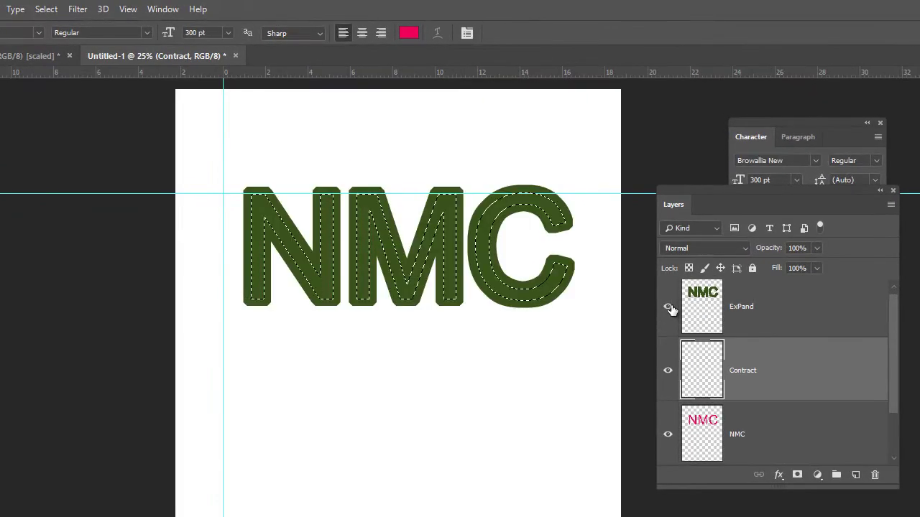
left_click(668, 309)
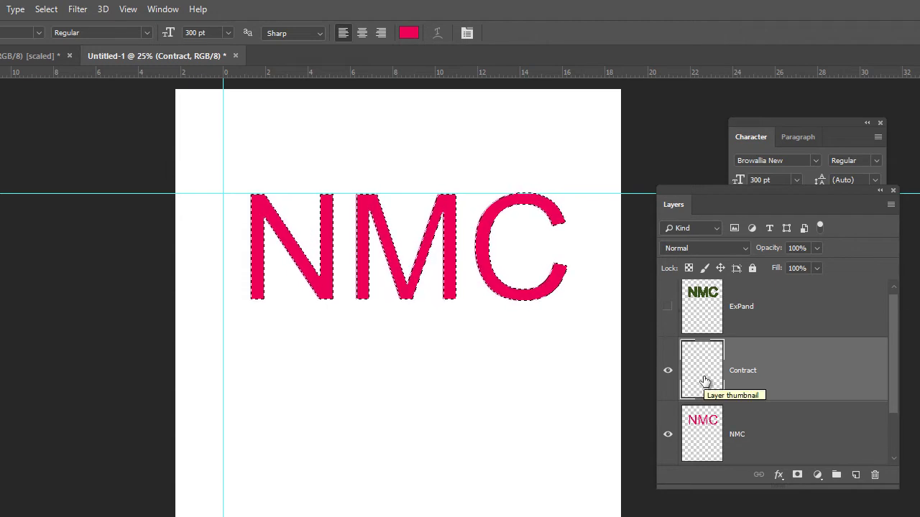
left_click(703, 449)
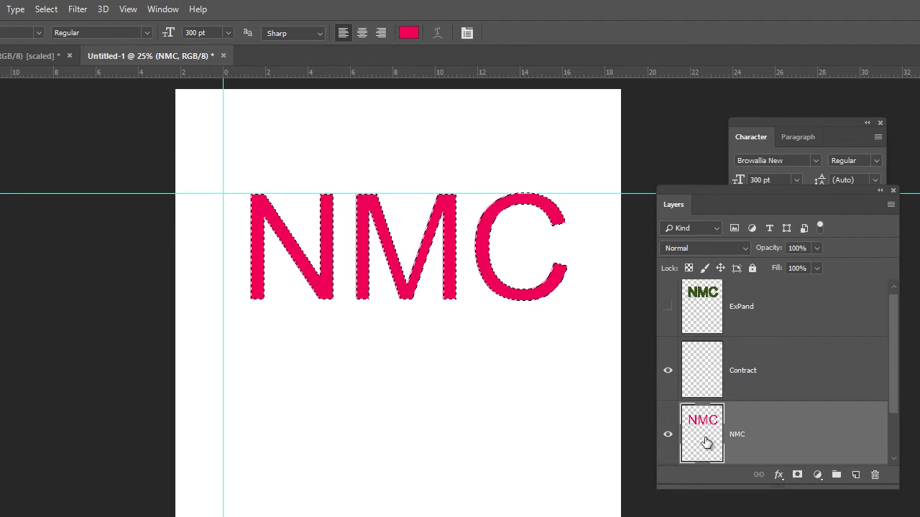
left_click(752, 381)
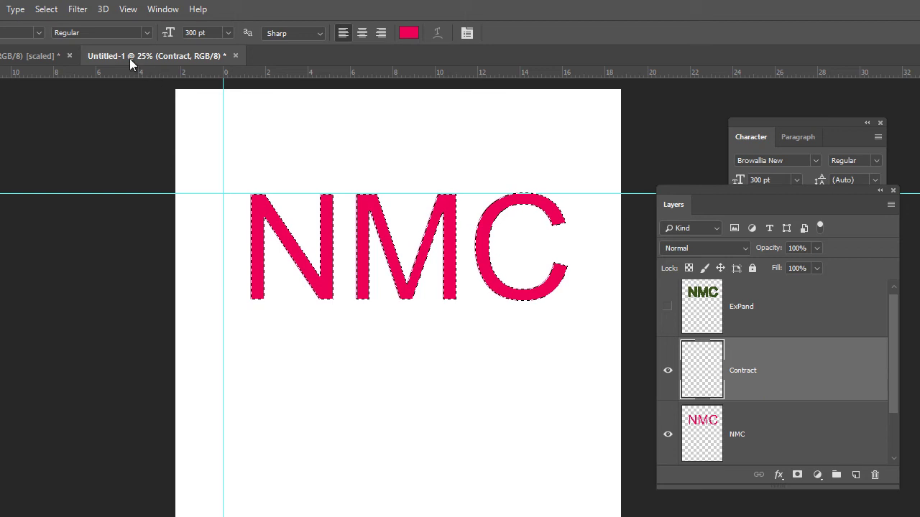
Step: Contract the NMC letter selection by 10 pixels for the Contract layer
left_click(51, 13)
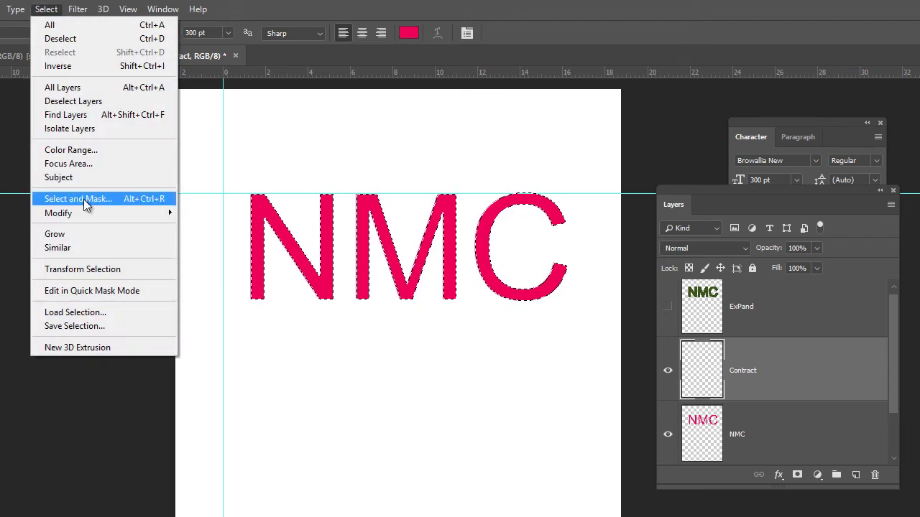
mouse_move(82, 211)
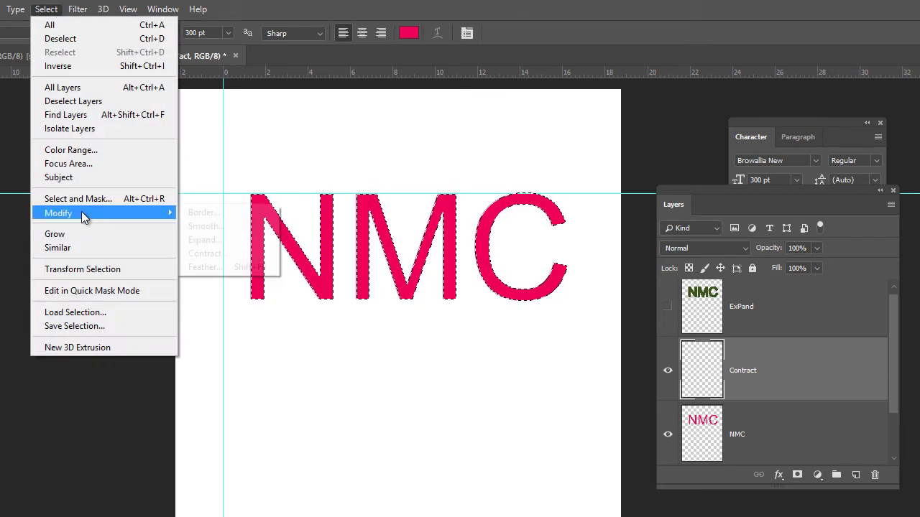
left_click(206, 254)
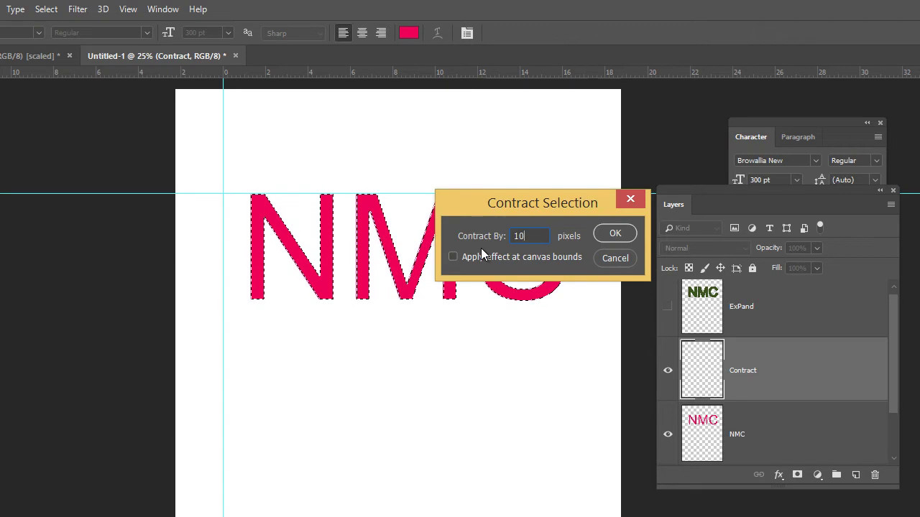
left_click(616, 236)
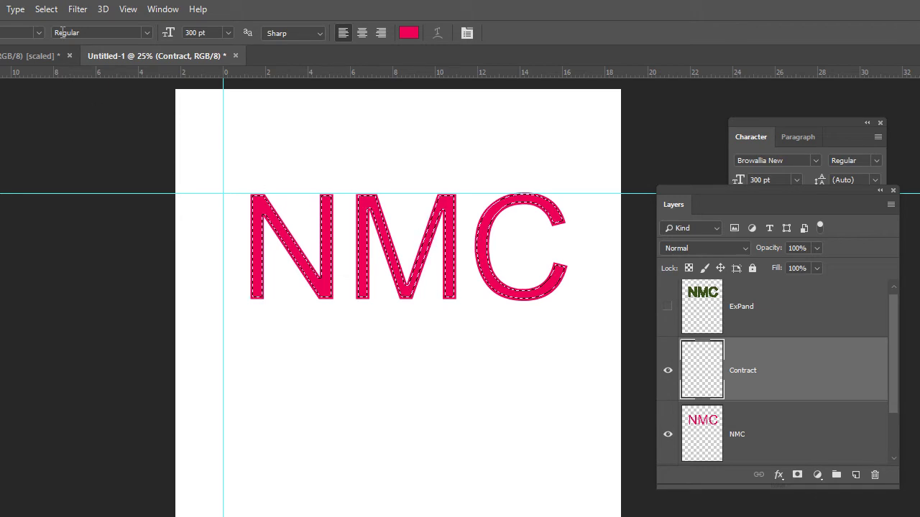
Step: Contract the NMC letter selection by a further 10 pixels, leaving out any effect at the canvas bounds
left_click(46, 10)
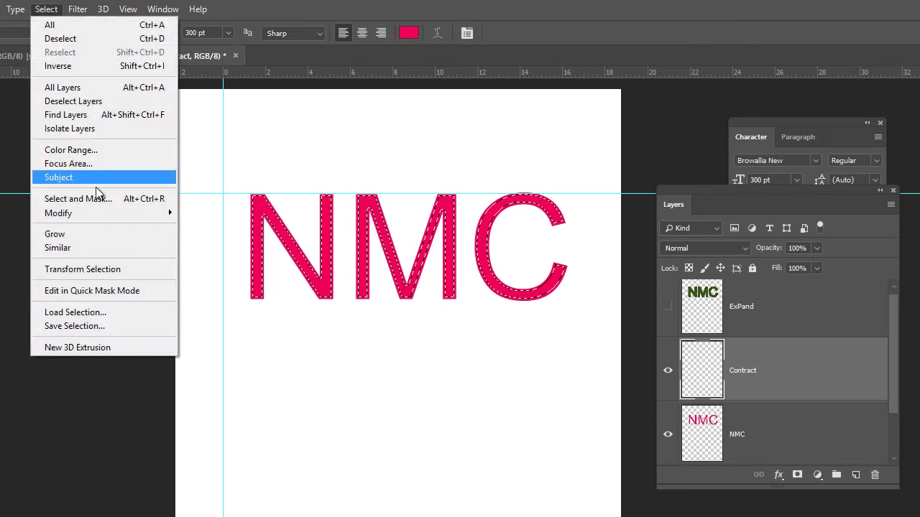
mouse_move(86, 213)
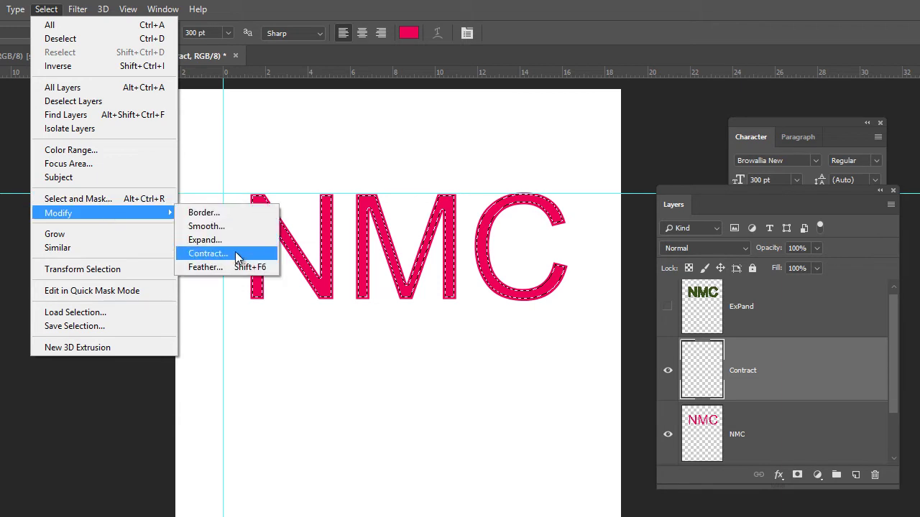
left_click(235, 253)
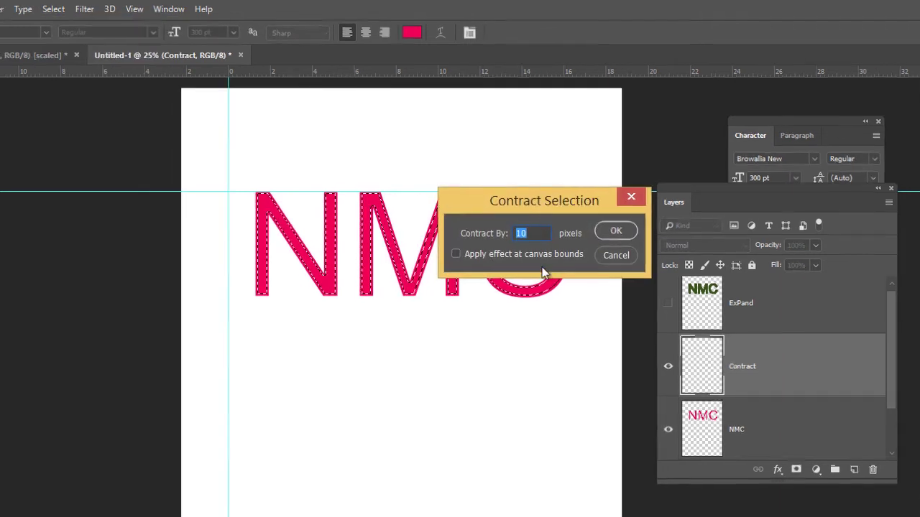
left_click(615, 233)
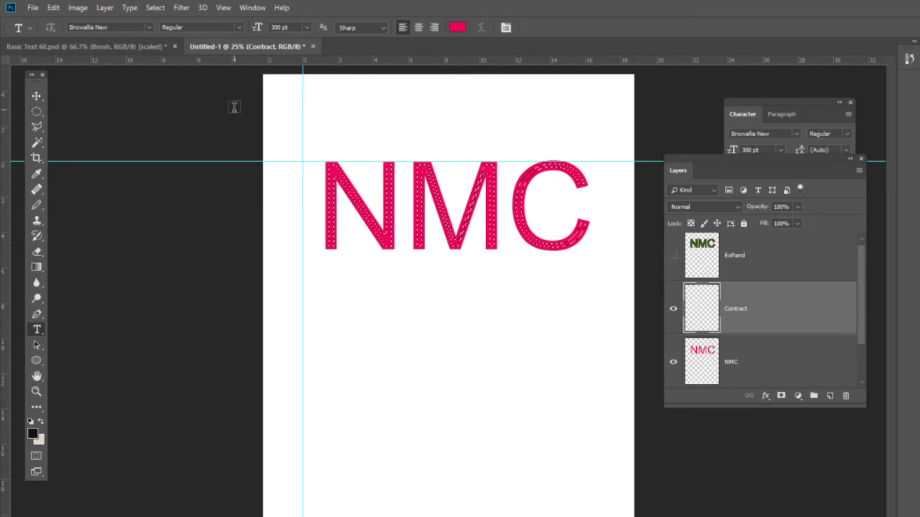
Step: Try filling the contracted selection on the Contract layer with the previously used dark green, and undo that fill
left_click(53, 8)
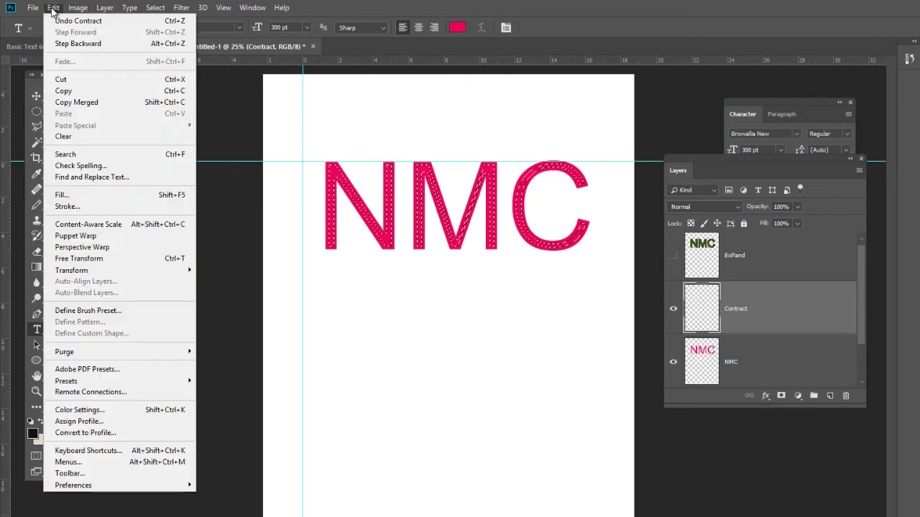
left_click(120, 202)
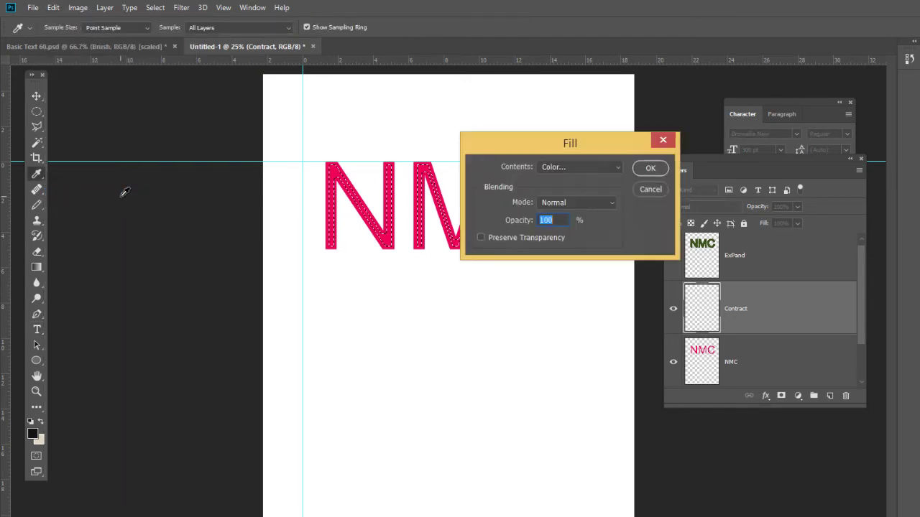
left_click(650, 168)
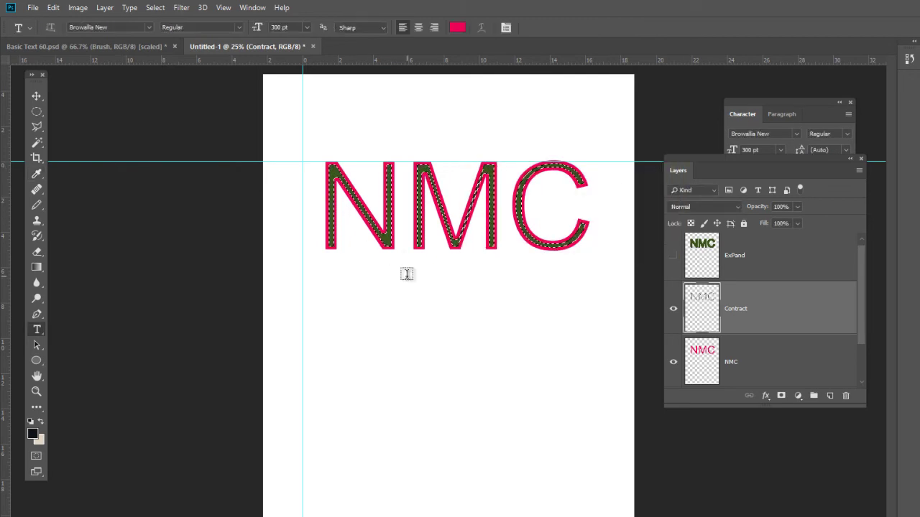
key("ctrl+z")
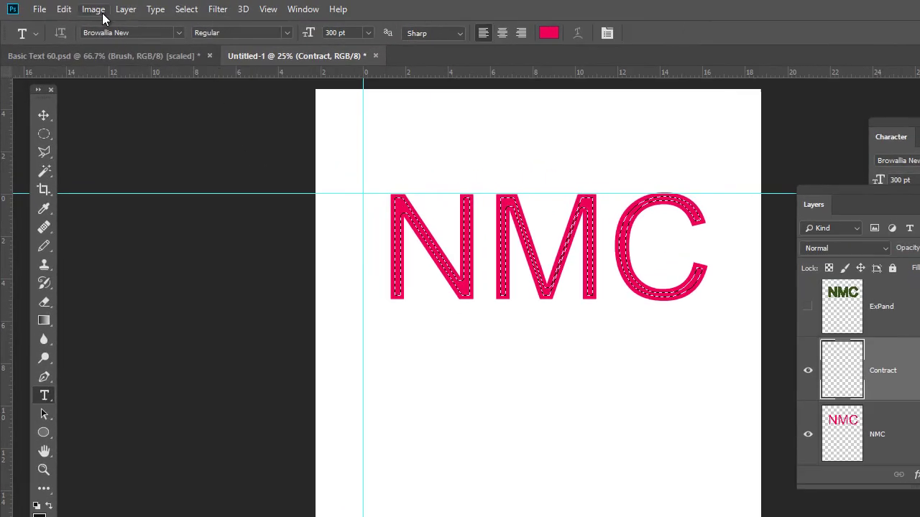
Step: Fill the contracted letters on the Contract layer with a custom dark navy blue in Normal mode at 100% opacity and clear the selection
left_click(64, 9)
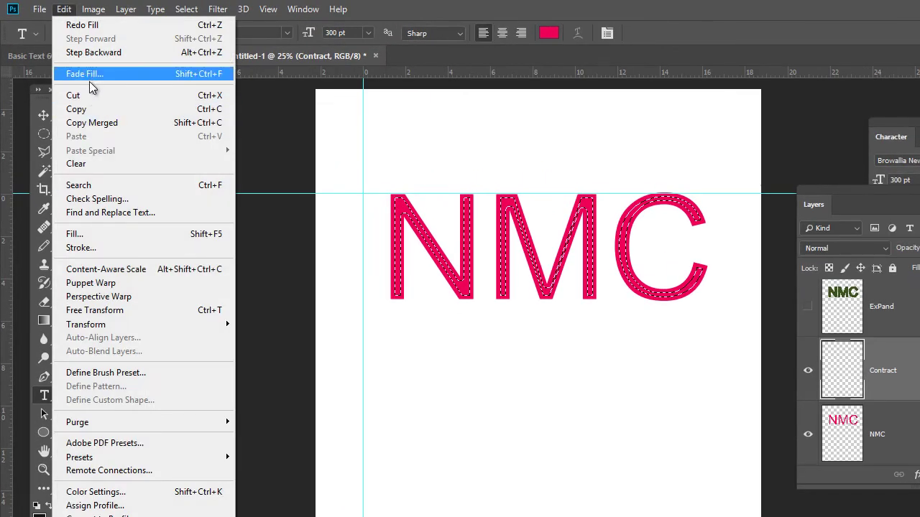
left_click(105, 237)
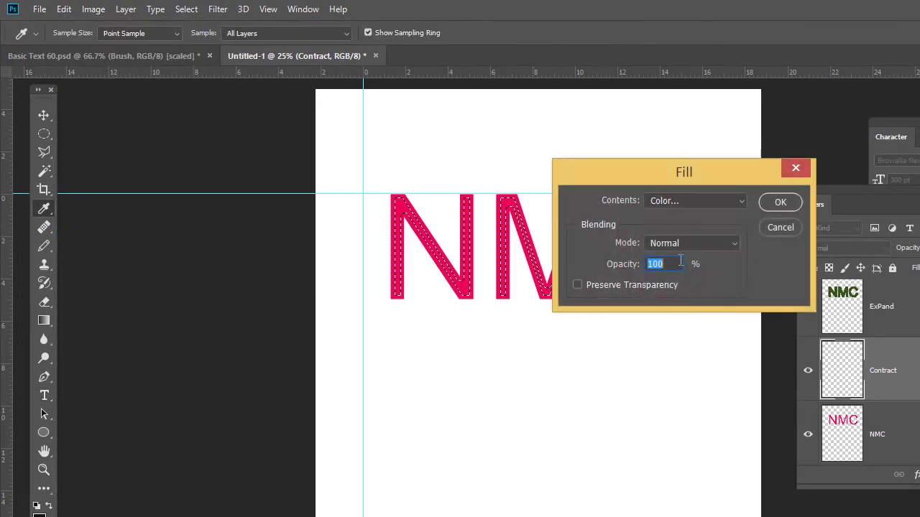
left_click(714, 201)
left_click(661, 241)
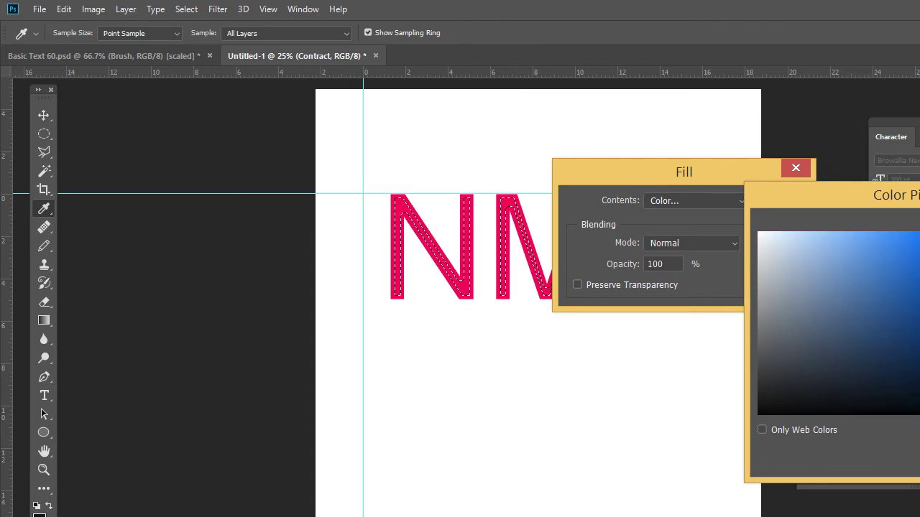
key("Return")
left_click(777, 202)
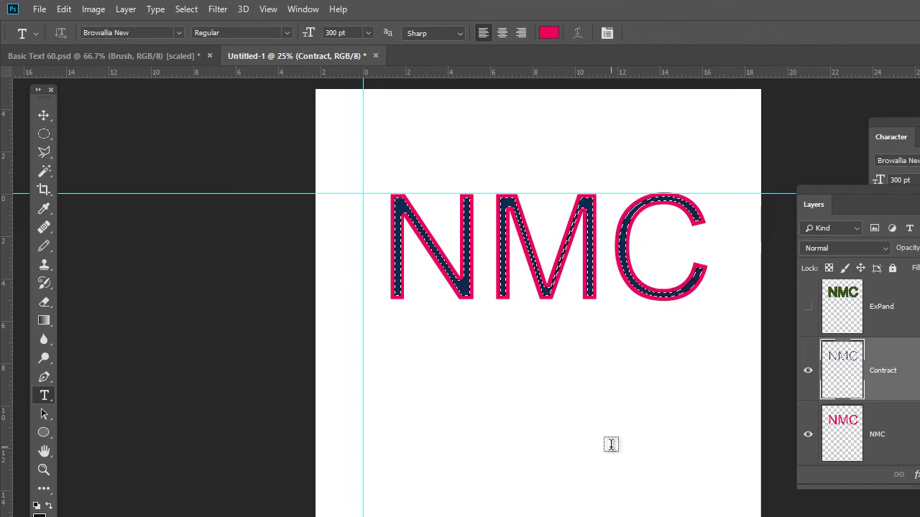
left_click(44, 116)
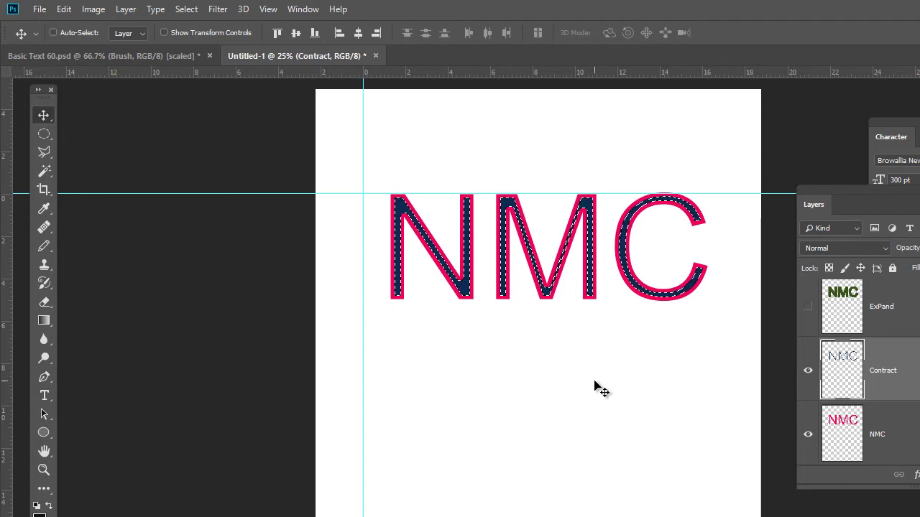
key("ctrl+d")
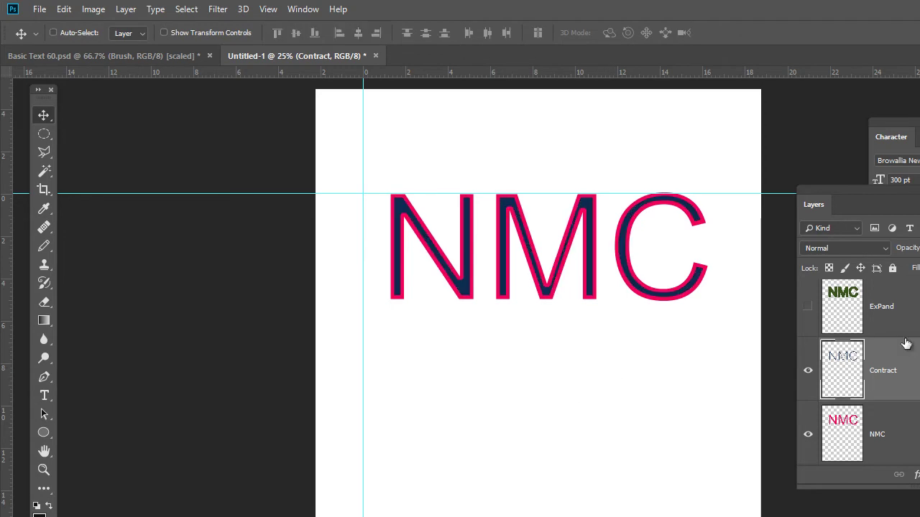
Step: Show the ExPand layer and reorder the layers so Contract is on top, NMC in the middle and ExPand beneath
left_click(808, 307)
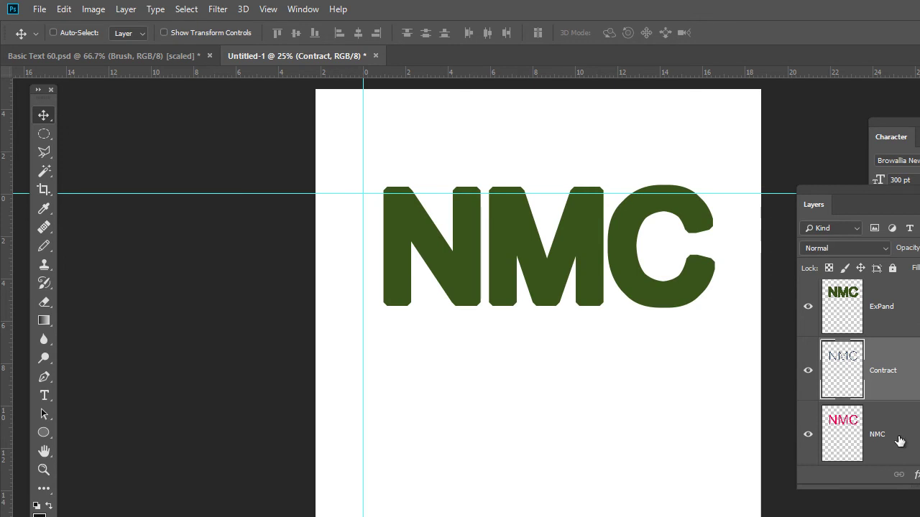
left_click_drag(918, 314, 919, 426)
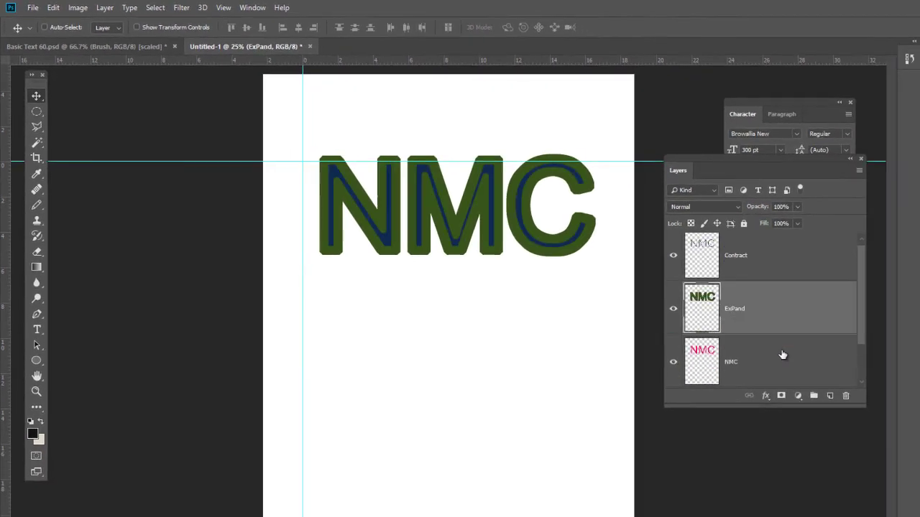
scroll(784, 354, "down", 1)
left_click_drag(771, 332, 782, 255)
left_click_drag(863, 292, 860, 282)
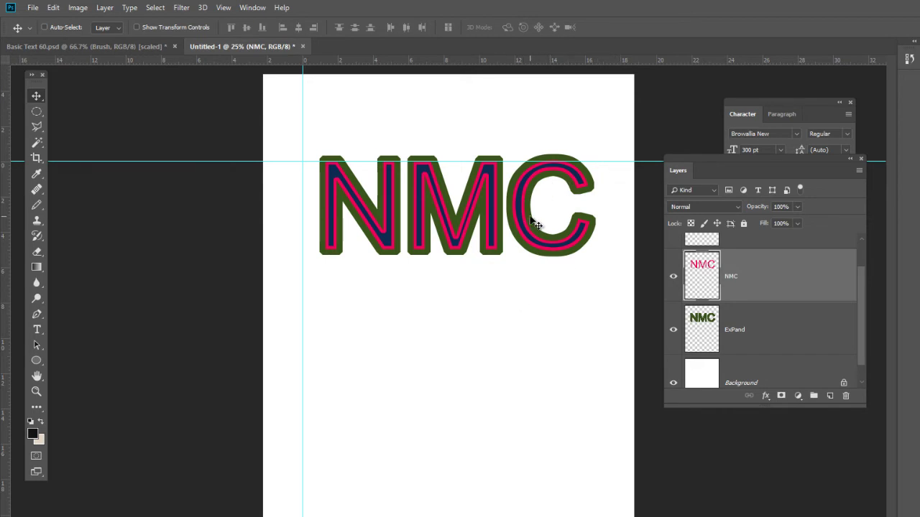
left_click_drag(861, 312, 862, 282)
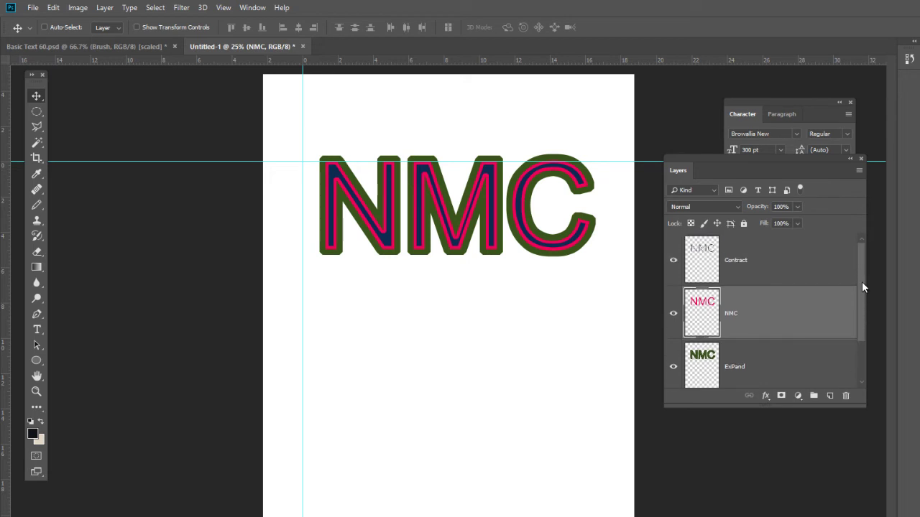
left_click(757, 323)
left_click(743, 370)
left_click(744, 321)
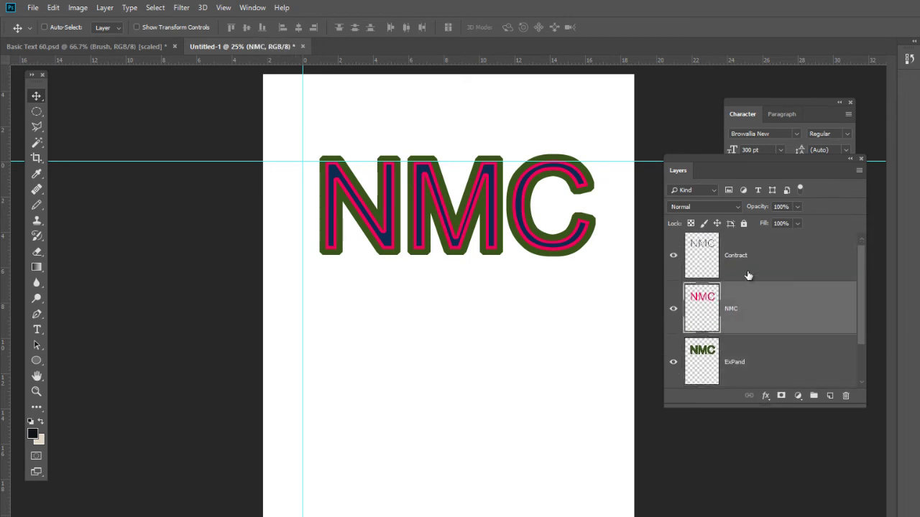
left_click(752, 267)
left_click(761, 377)
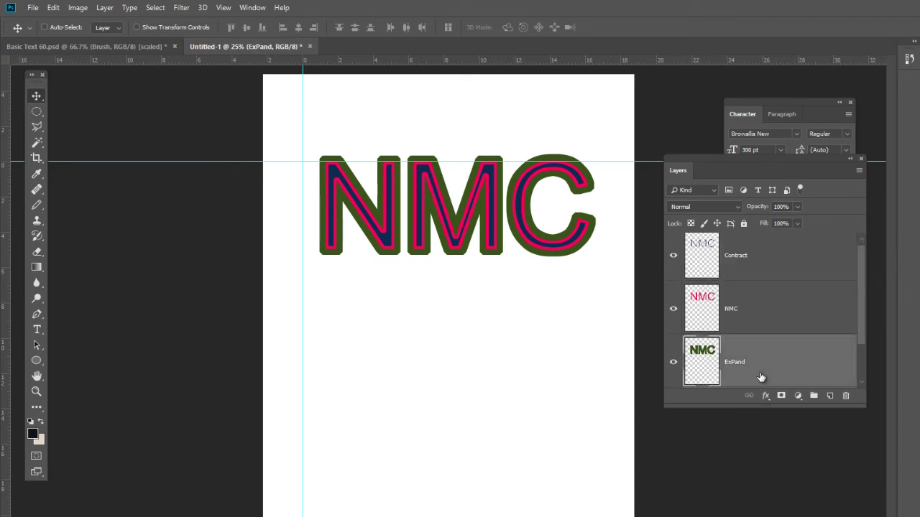
left_click(755, 308)
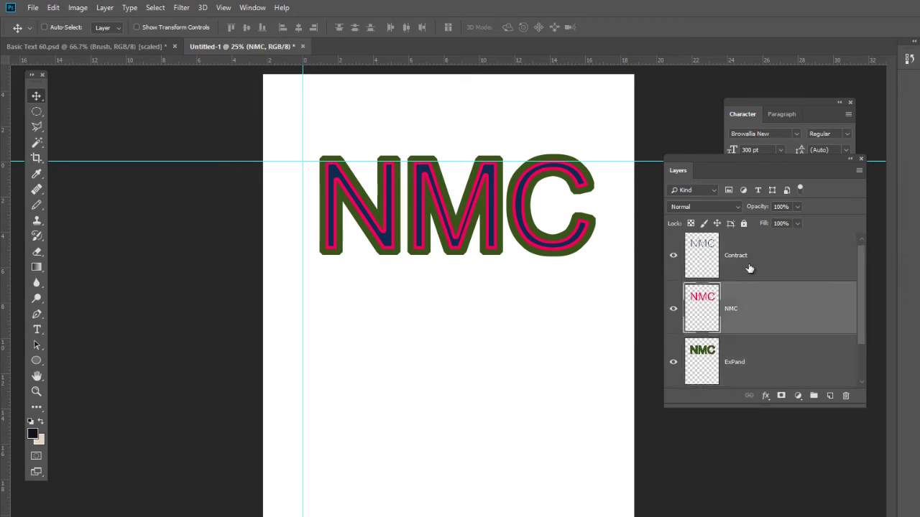
Step: Duplicate the Contract, NMC and ExPand layers together
left_click(750, 267)
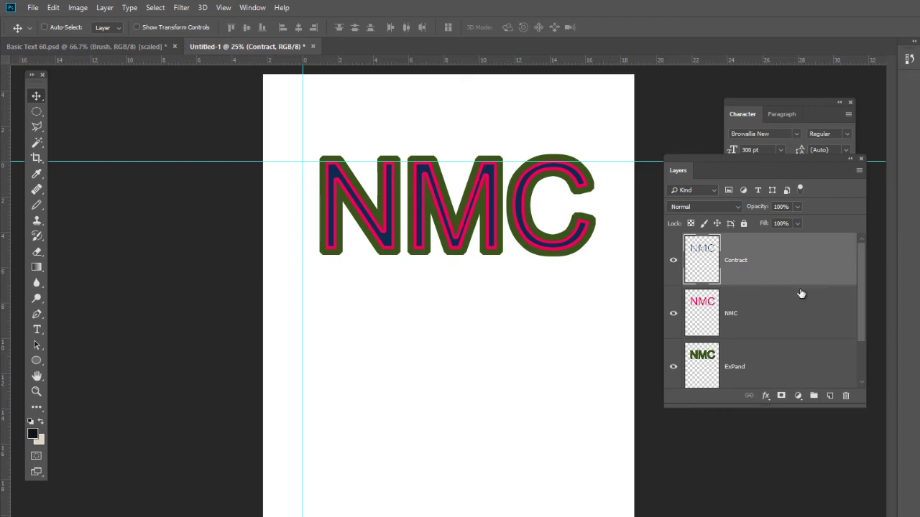
left_click(791, 368, "shift")
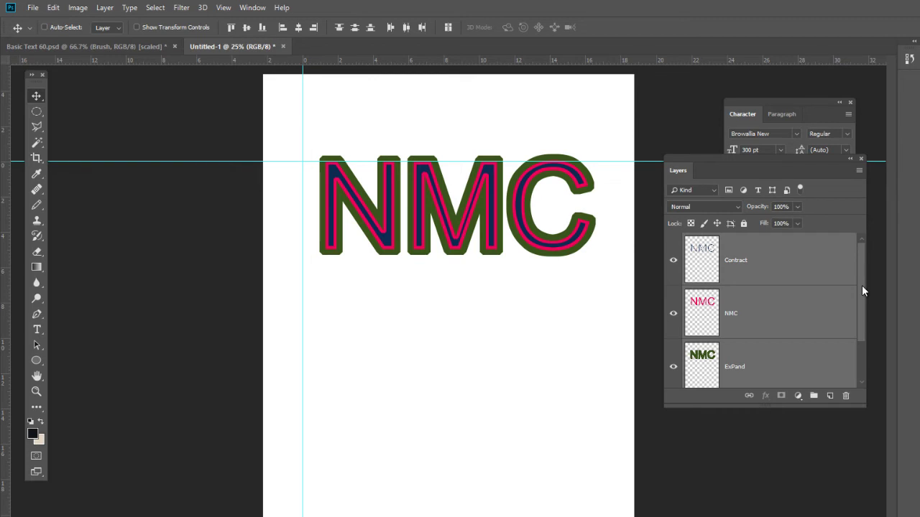
left_click_drag(861, 285, 859, 306)
left_click_drag(798, 347, 830, 396)
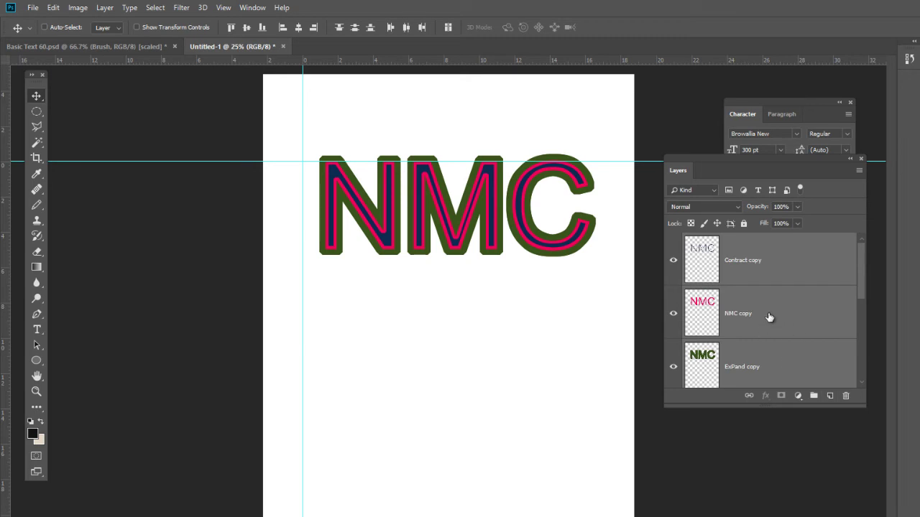
Step: Hide the original Contract, NMC and ExPand layers, keeping only their copies visible above the background
scroll(769, 316, "down", 2)
left_click(673, 314)
left_click(673, 366)
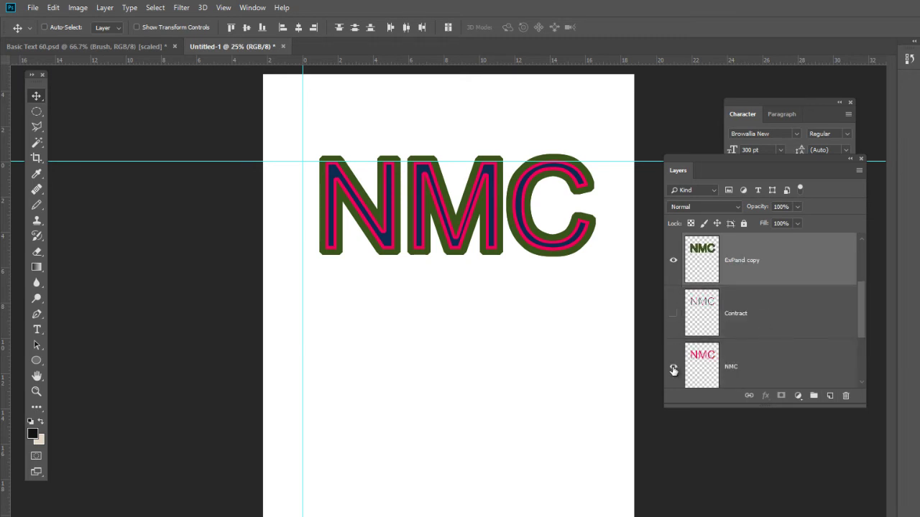
scroll(673, 370, "down", 1)
left_click(674, 368)
scroll(675, 368, "up", 3)
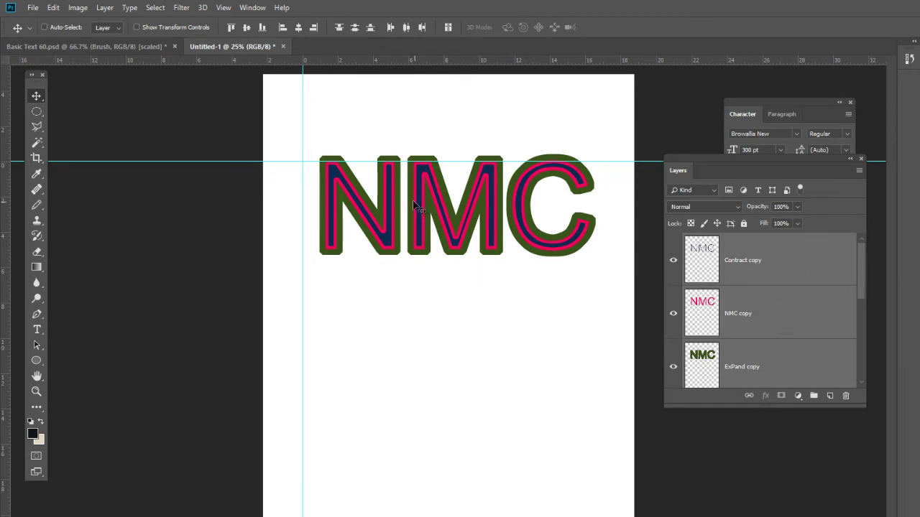
left_click(747, 331)
left_click(760, 354)
left_click(762, 264)
left_click(761, 316)
left_click(756, 367)
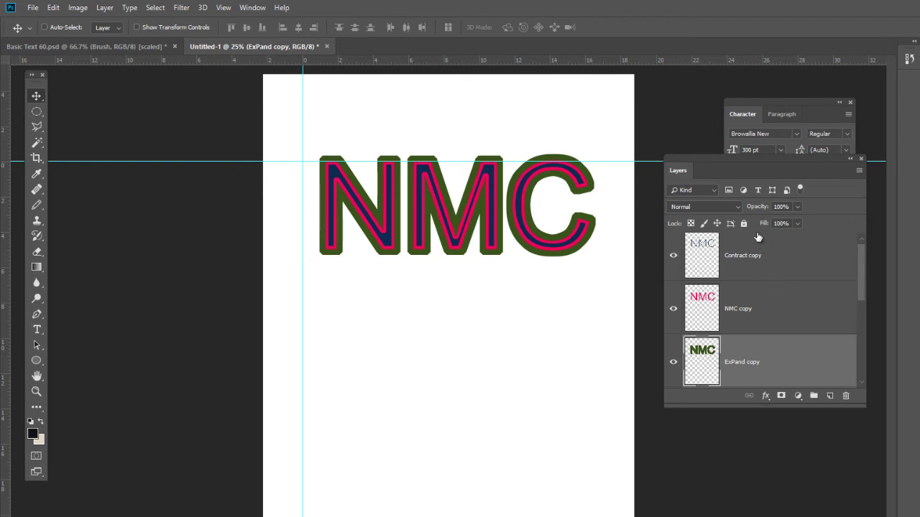
Step: Enable a Bevel & Emboss layer style on the Contract copy layer, keeping the lettering in view
left_click(740, 253)
right_click(742, 253)
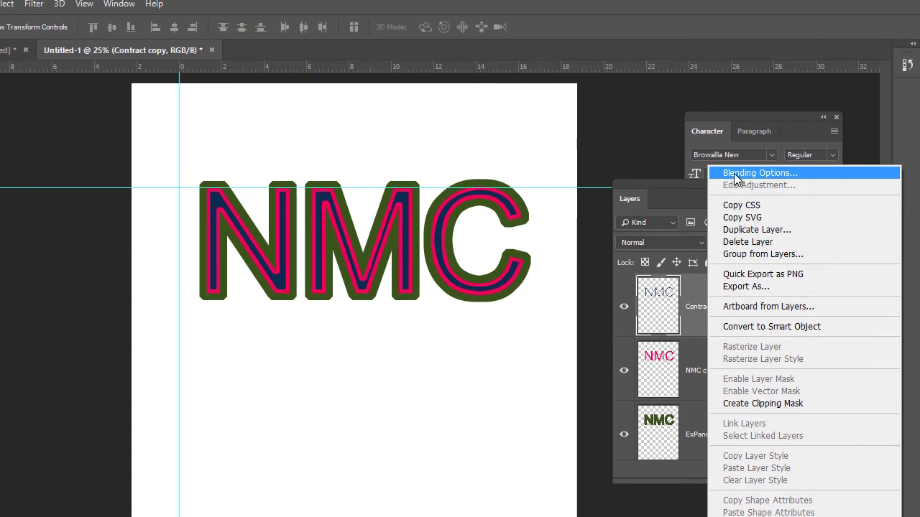
left_click(734, 174)
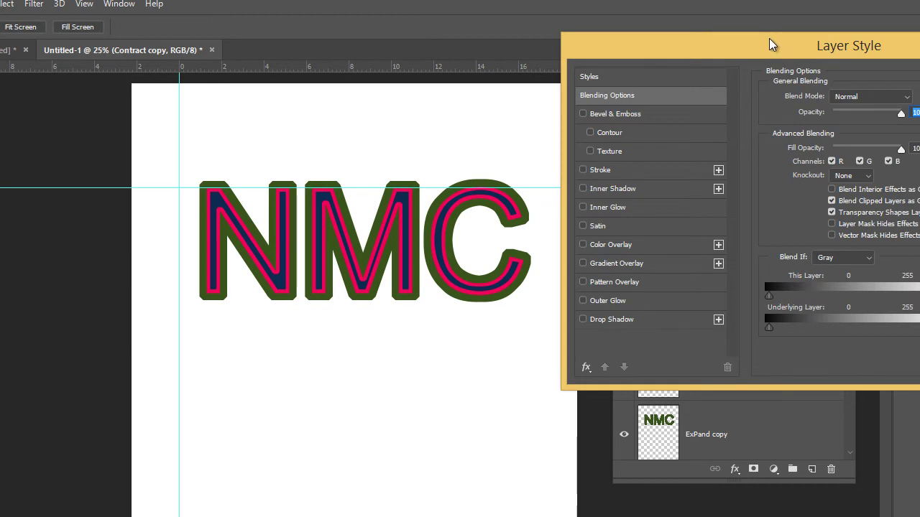
left_click_drag(770, 46, 316, 342)
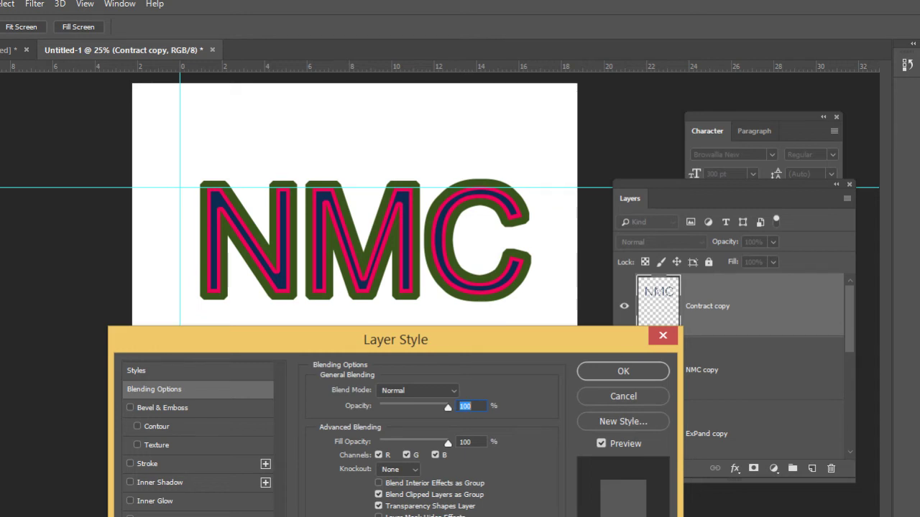
left_click_drag(385, 346, 712, 309)
left_click(457, 372)
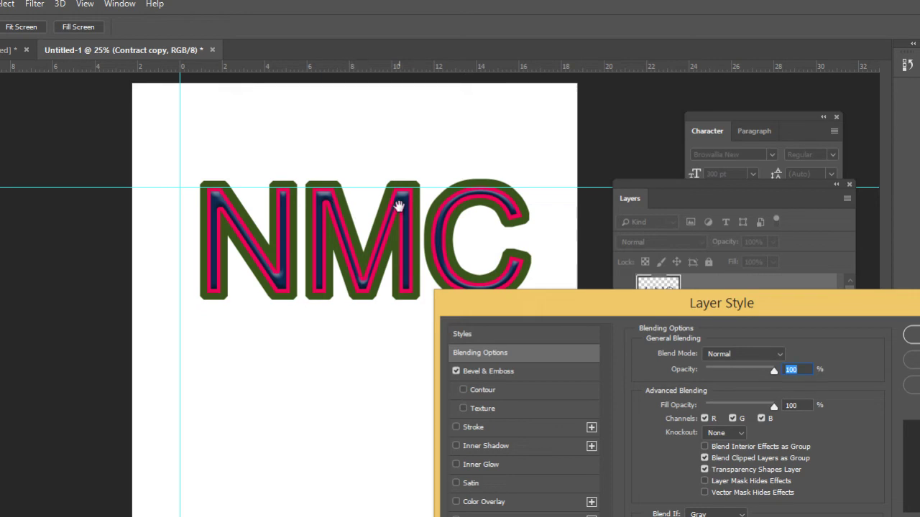
Step: Set the bevel technique of the Contract copy layer to Chisel Hard in the Bevel & Emboss settings
left_click(501, 377)
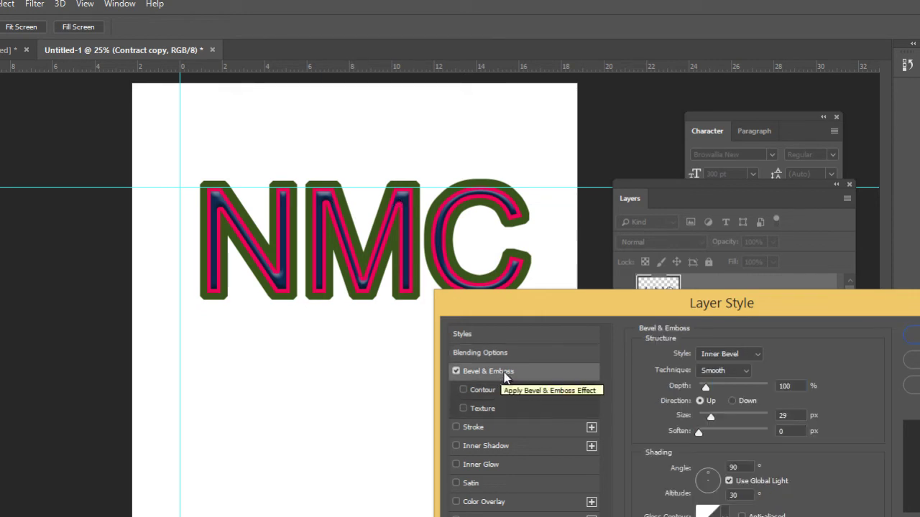
left_click_drag(708, 311, 842, 149)
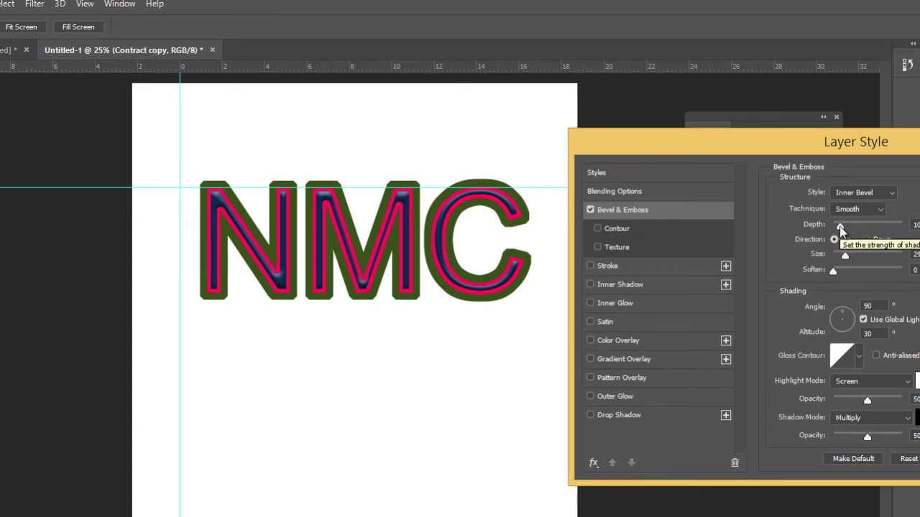
left_click(883, 214)
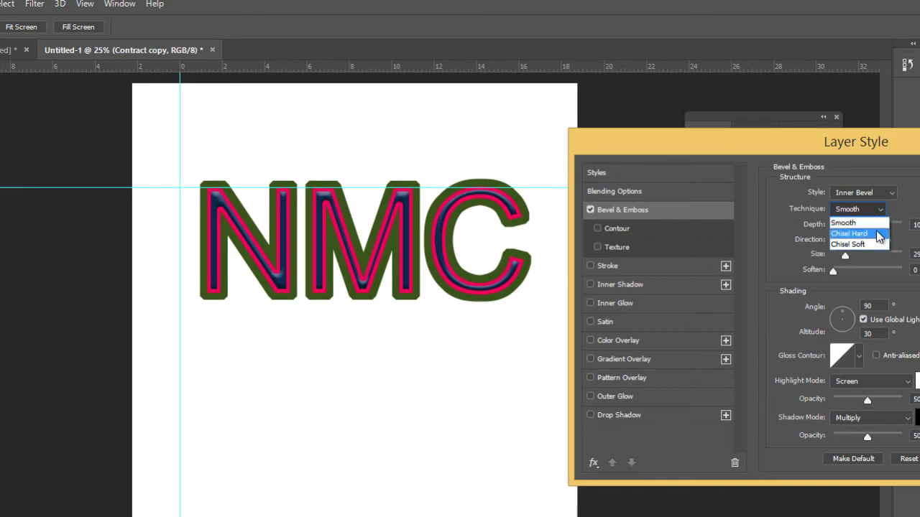
left_click(878, 234)
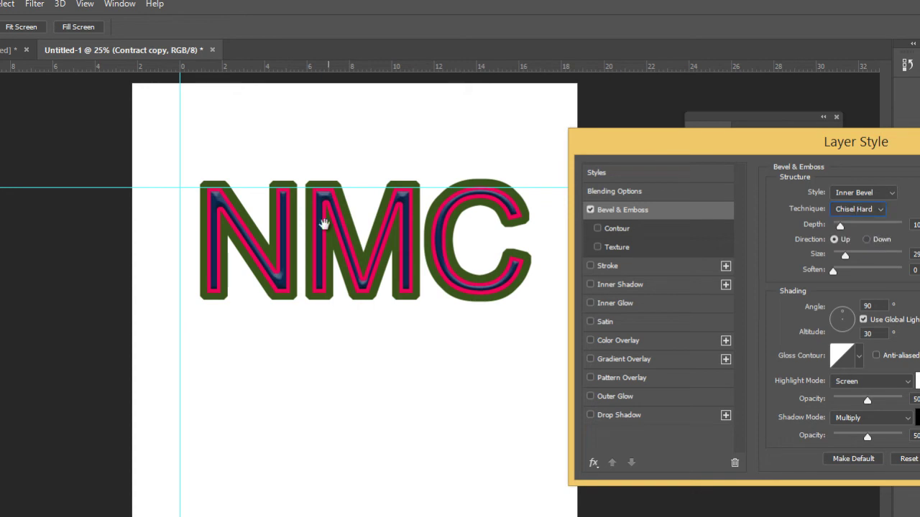
Step: Set the bevel to size 21 and soften 7, with its own lighting at angle 139° and altitude 32° instead of global light
left_click_drag(846, 256, 874, 262)
mouse_move(875, 266)
left_mouse_down()
mouse_move(843, 259)
mouse_move(836, 275)
mouse_move(863, 277)
mouse_move(832, 278)
mouse_move(885, 278)
mouse_move(836, 277)
mouse_move(864, 277)
left_mouse_up()
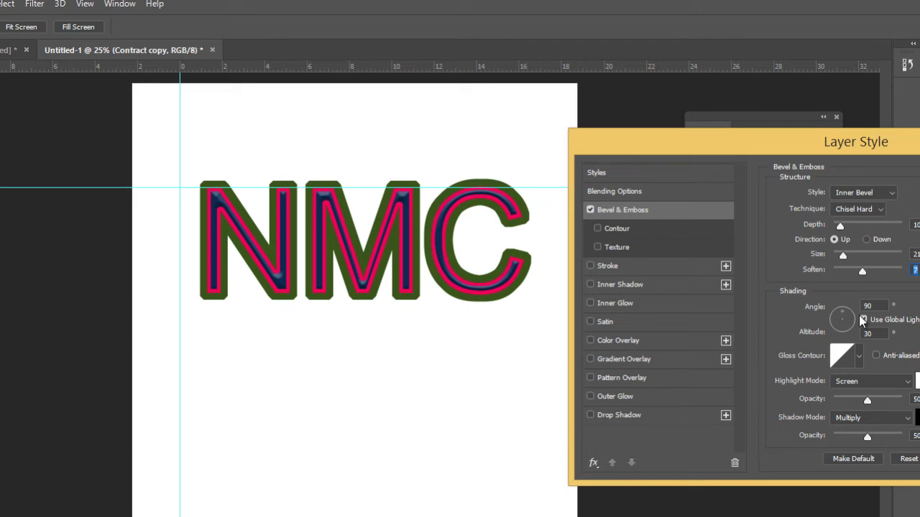
left_click_drag(845, 313, 842, 319)
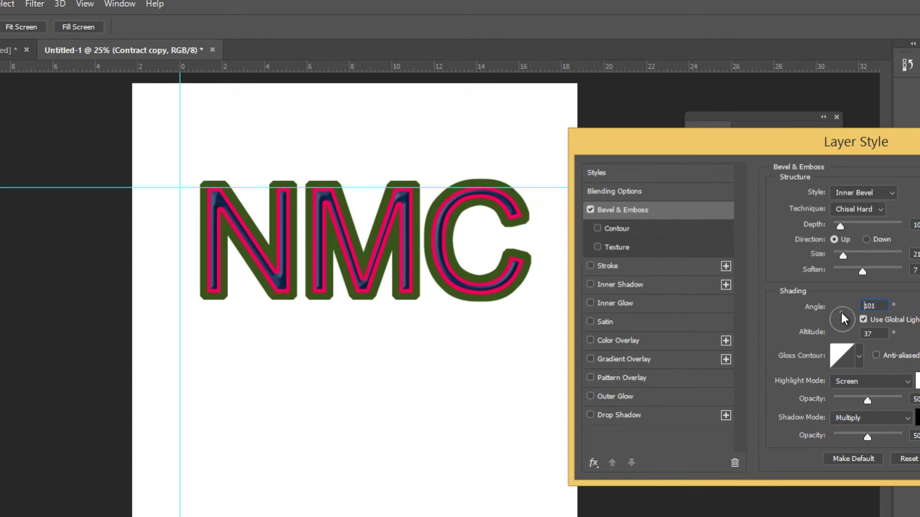
left_click(864, 321)
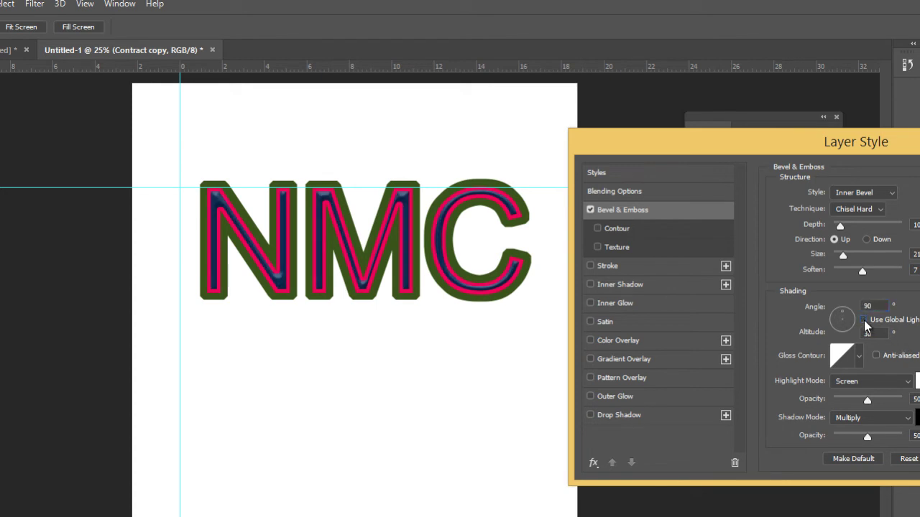
left_click_drag(848, 317, 841, 318)
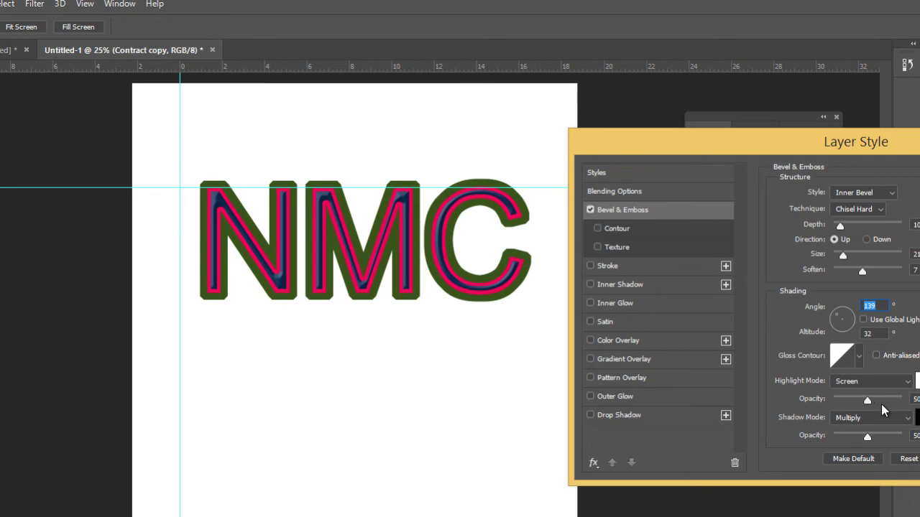
Step: Set the bevel's highlight opacity to 89%, and its shadow to Normal mode at 79% opacity
left_click_drag(863, 402, 907, 401)
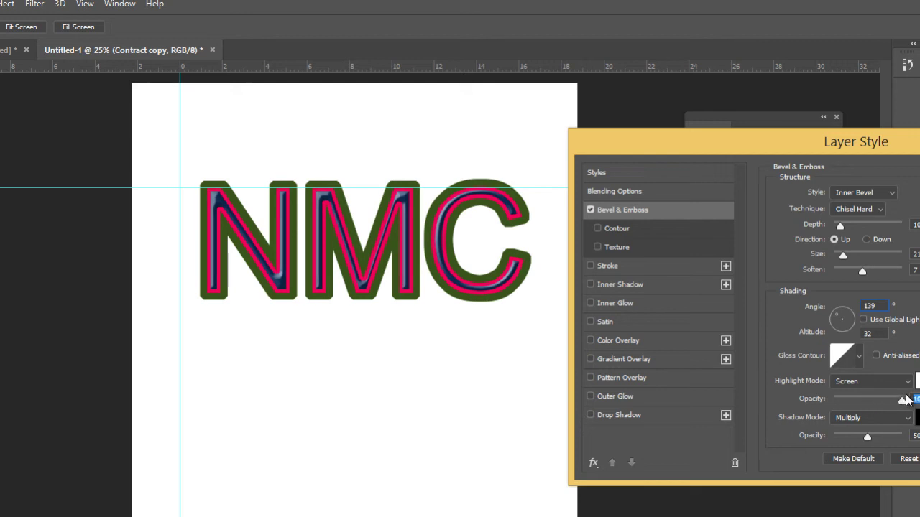
left_click_drag(904, 400, 894, 402)
left_click_drag(866, 437, 887, 438)
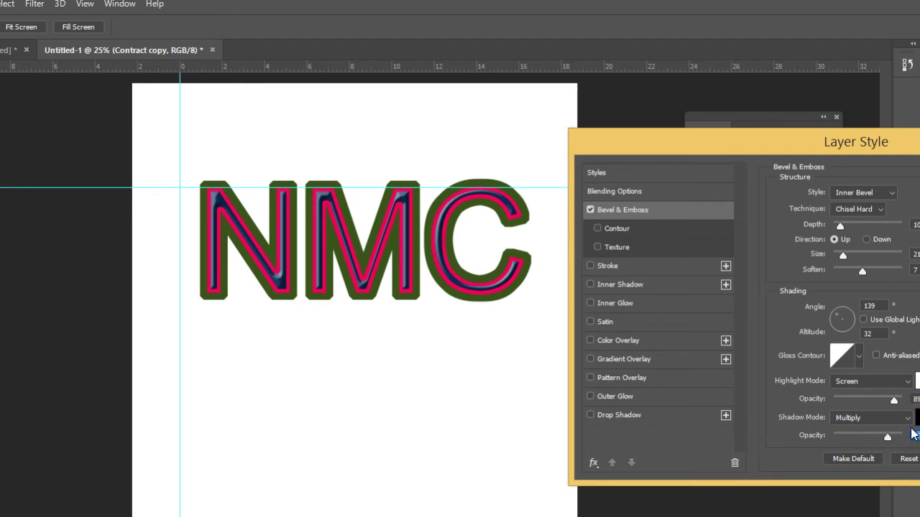
left_click(909, 419)
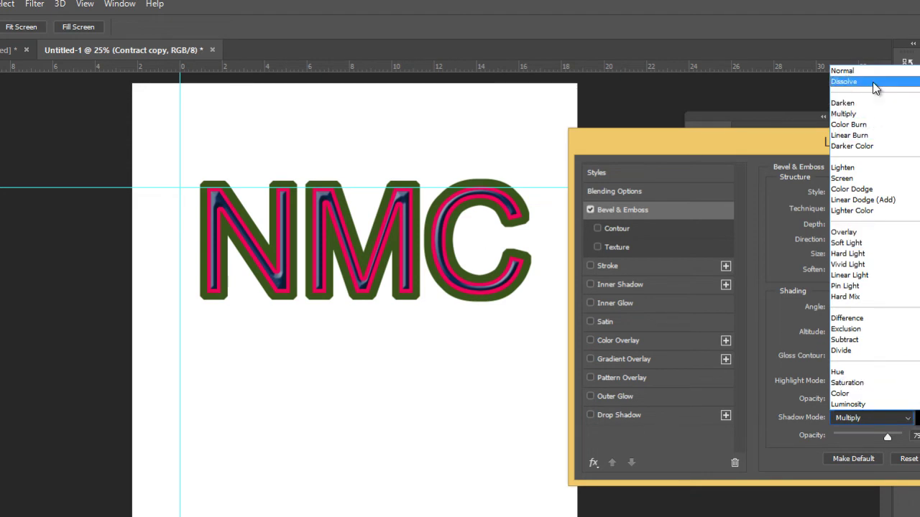
left_click(869, 105)
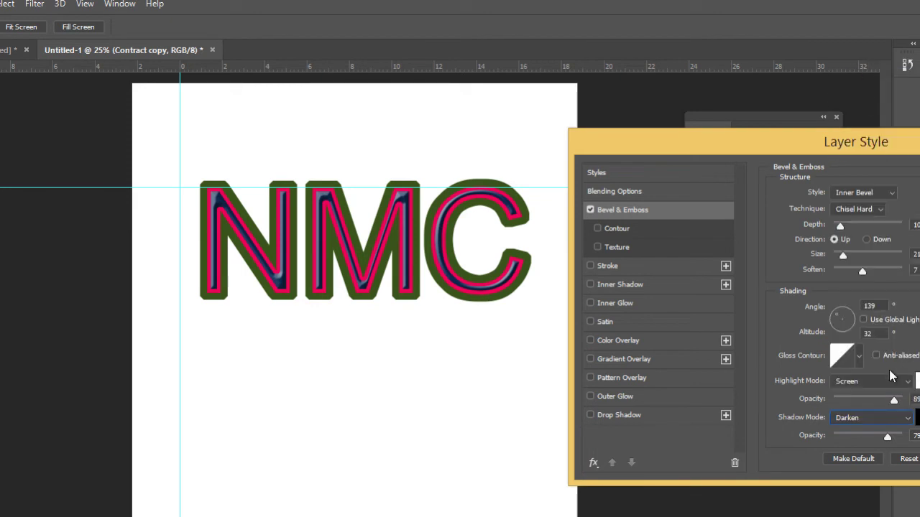
left_click_drag(888, 437, 911, 421)
left_click(911, 421)
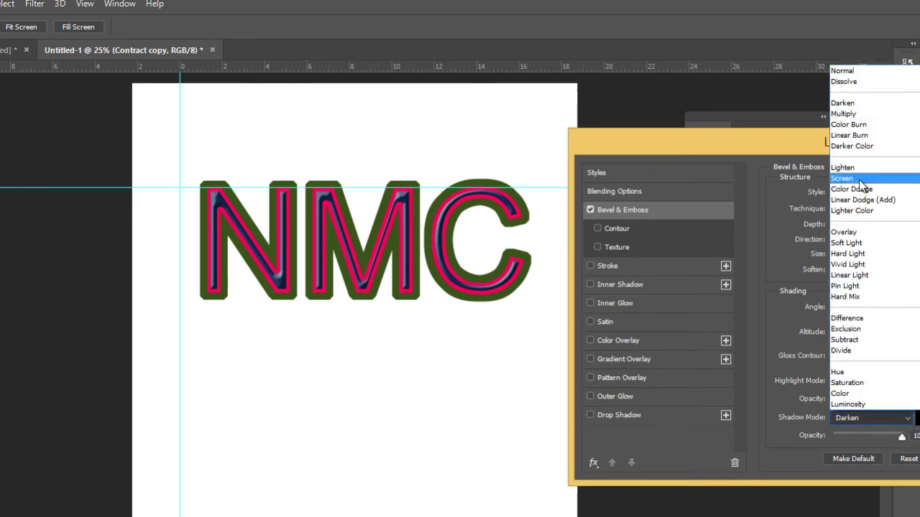
left_click(852, 70)
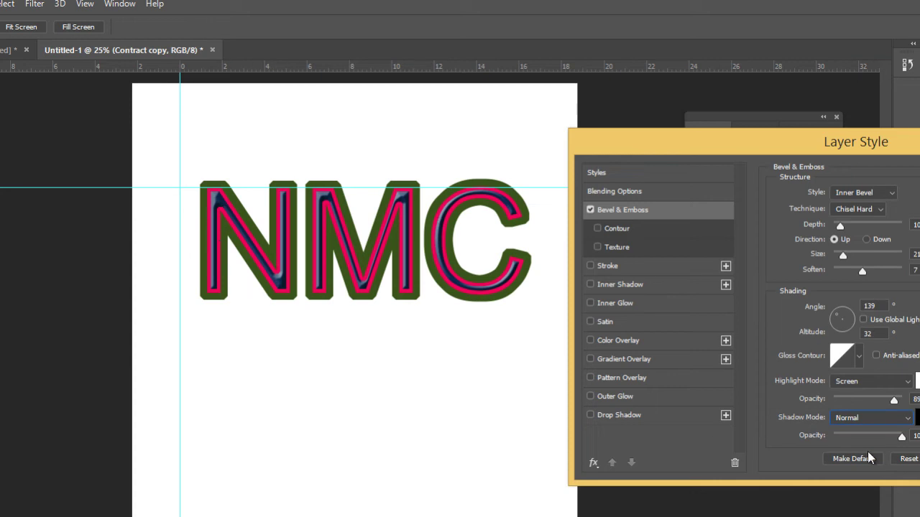
left_click_drag(898, 440, 887, 441)
Step: Change the bevel style of the Contract copy layer to Emboss and apply the layer style
left_click(859, 194)
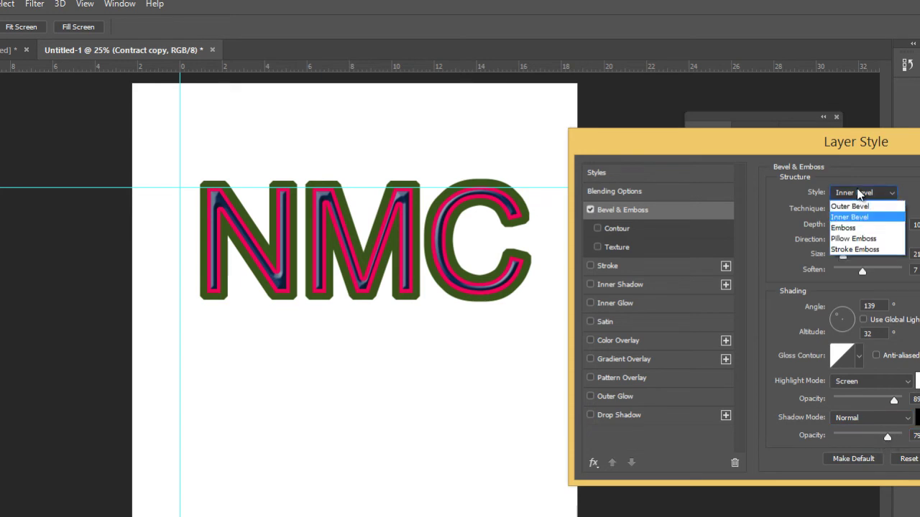
left_click(855, 225)
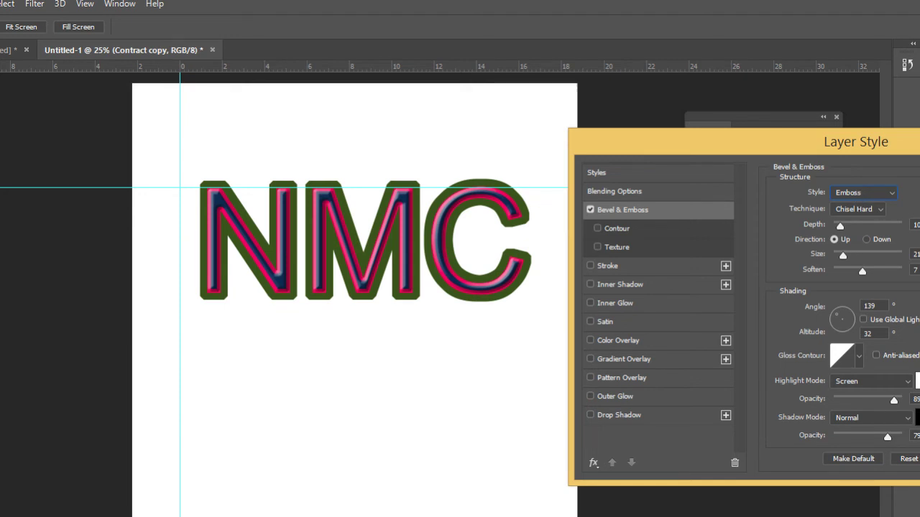
key("Return")
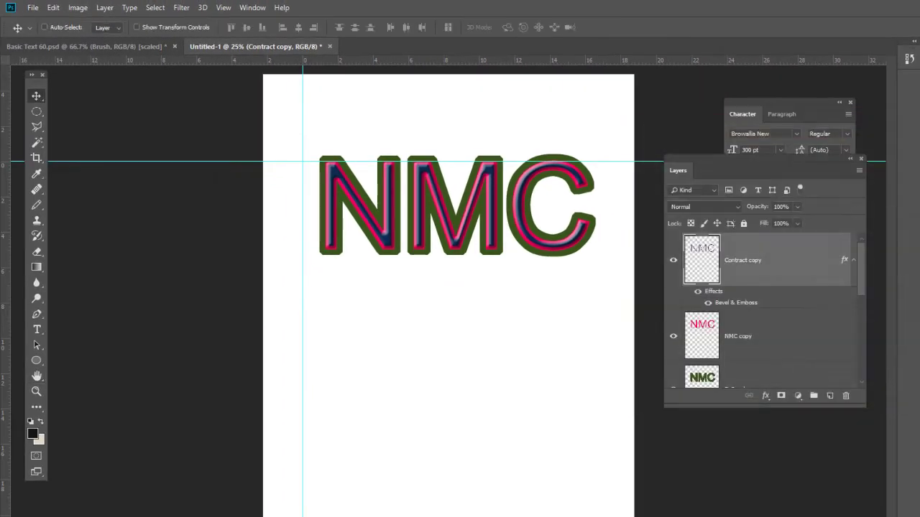
Step: Hide and show the NMC copy and ExPand copy layers in turn to compare how the emboss looks over each
left_click(674, 336)
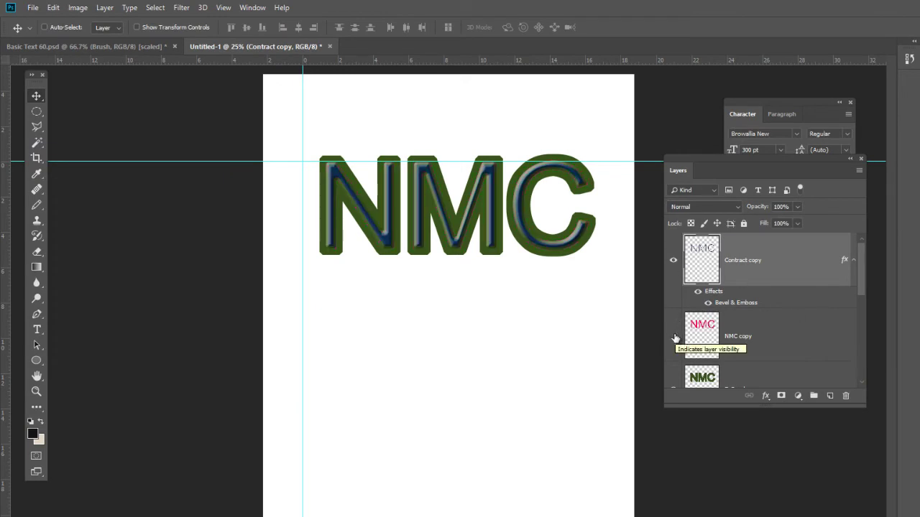
left_click(674, 336)
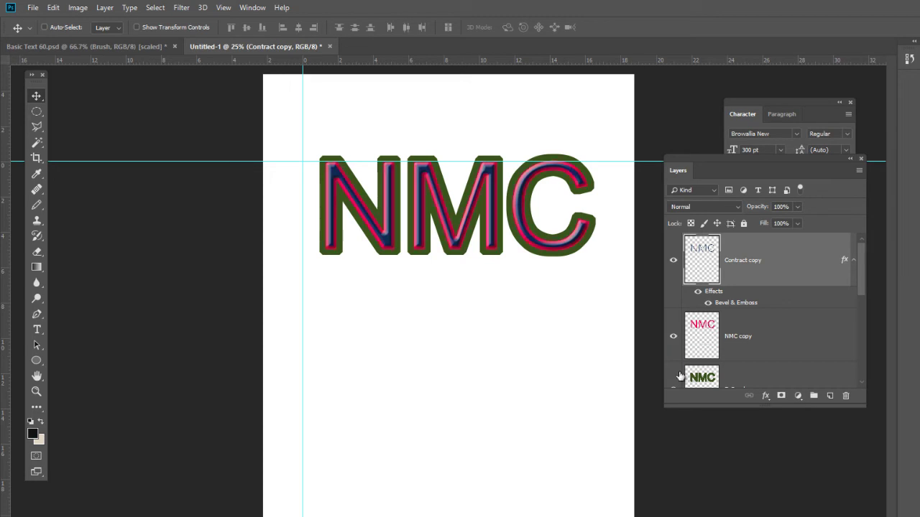
left_click(674, 388)
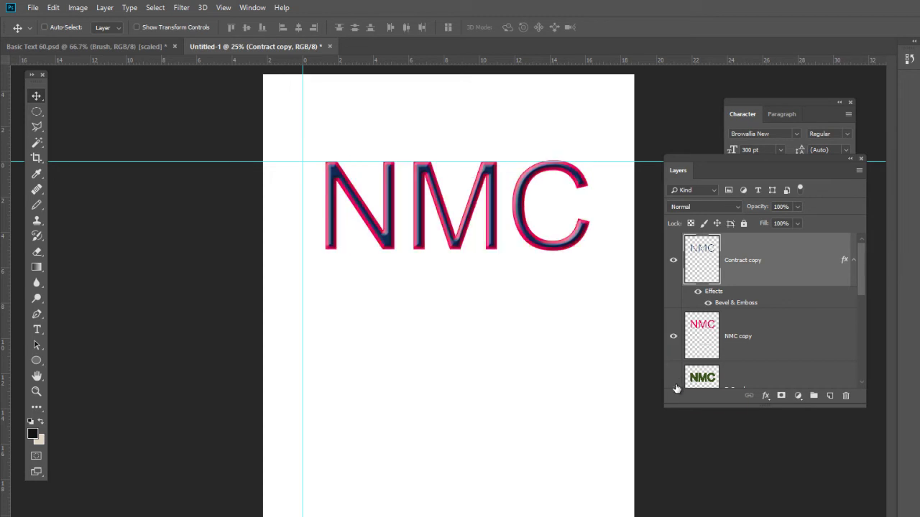
left_click(675, 388)
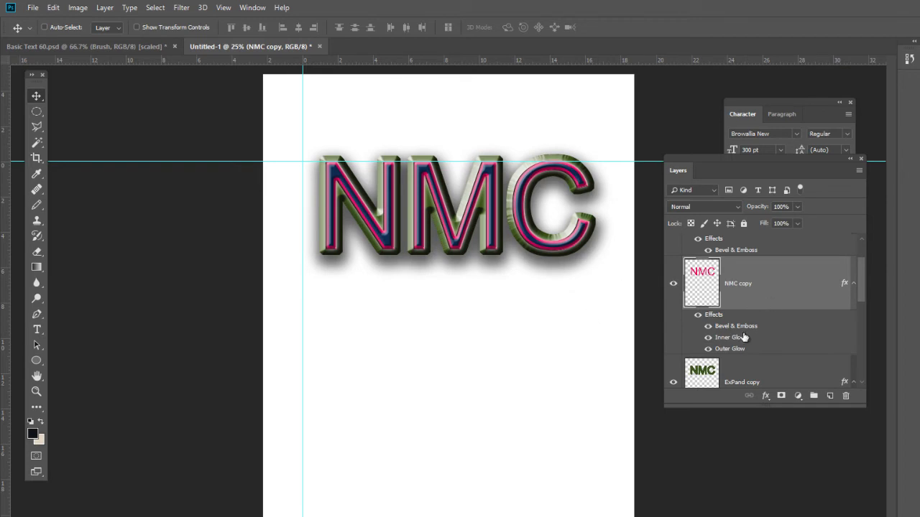
Step: Switch the ExPand copy layer's Bevel & Emboss and Drop Shadow effects off and back on to compare their contribution
left_click_drag(861, 282, 865, 322)
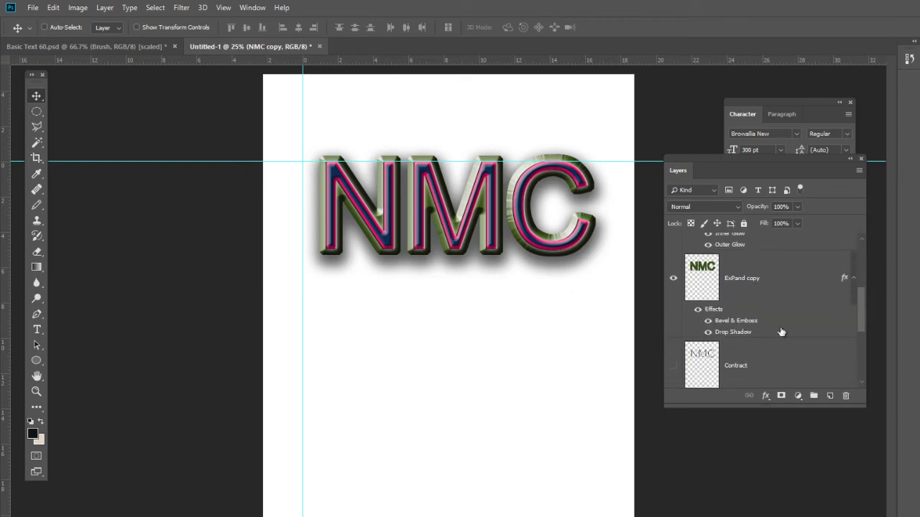
left_click(708, 320)
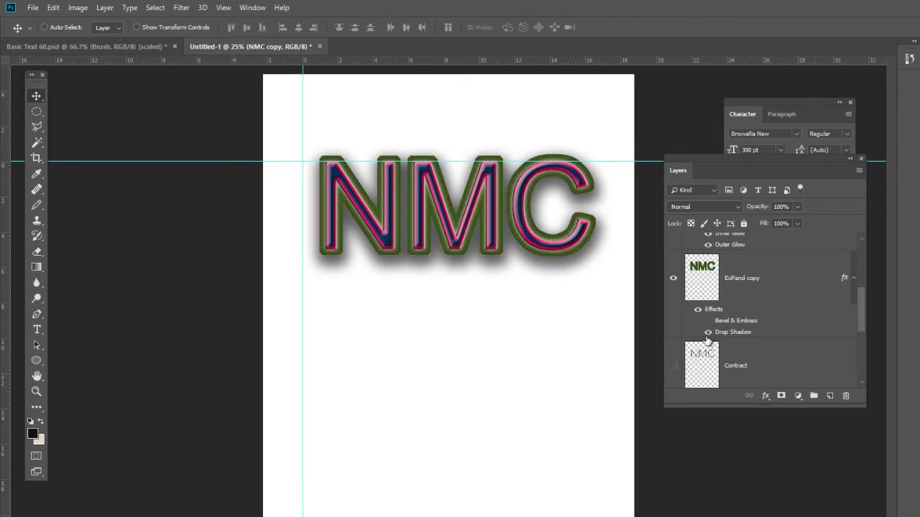
left_click(709, 332)
left_click(709, 332)
left_click(708, 321)
Step: Switch the NMC copy layer's Outer Glow, Inner Glow and Bevel & Emboss off and back on to compare the look
left_click_drag(859, 310, 865, 282)
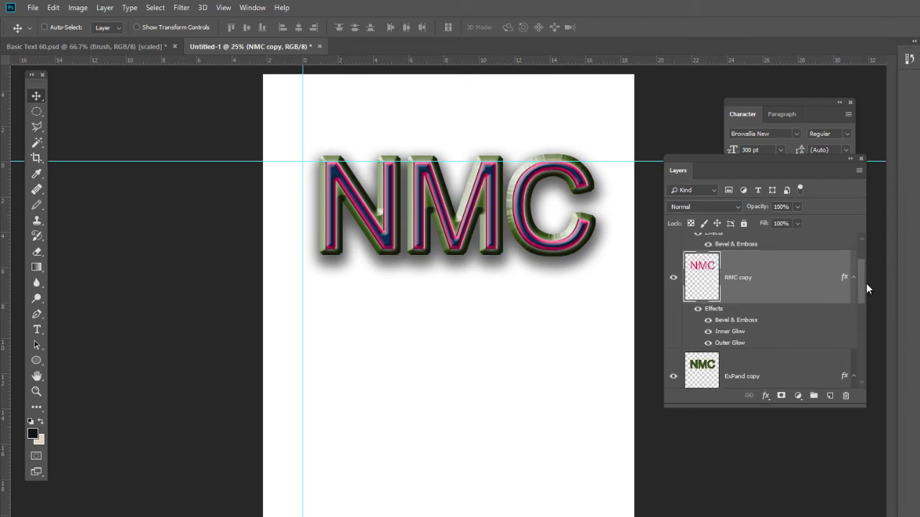
left_click(710, 343)
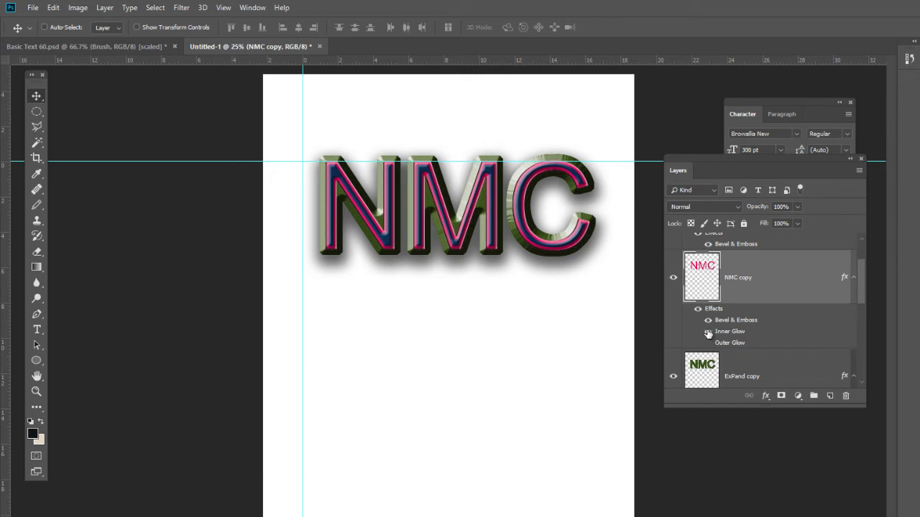
left_click(708, 331)
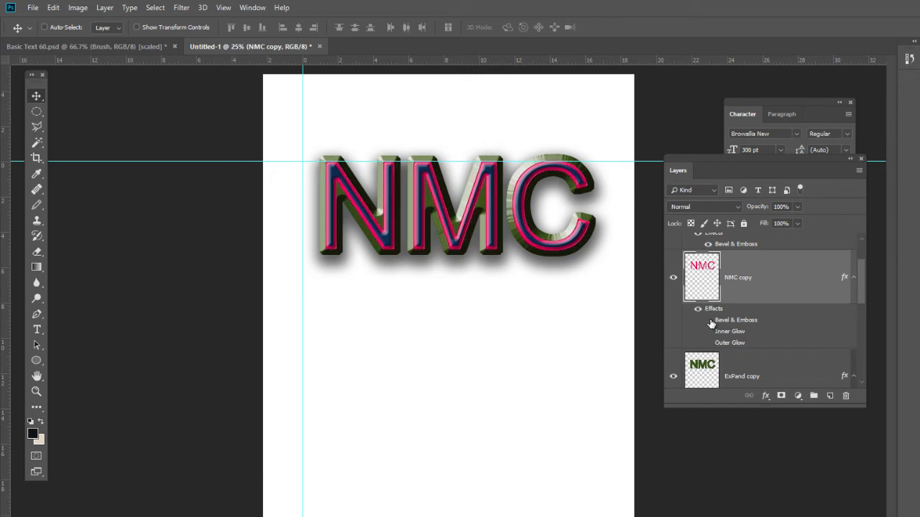
left_click(708, 320)
left_click(707, 331)
left_click(708, 343)
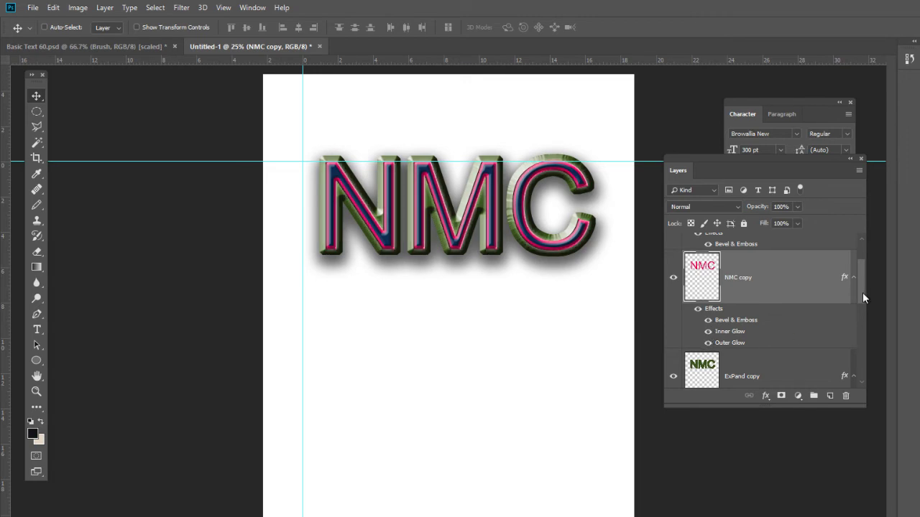
Step: Switch the Contract copy layer's Bevel & Emboss off and back on, and review the effects listed on the copied layers
left_click_drag(863, 292, 866, 275)
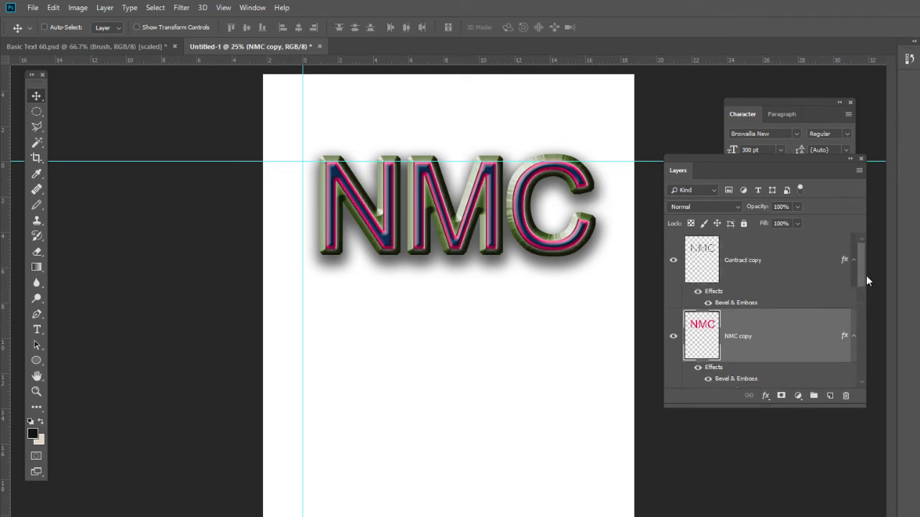
left_click(709, 304)
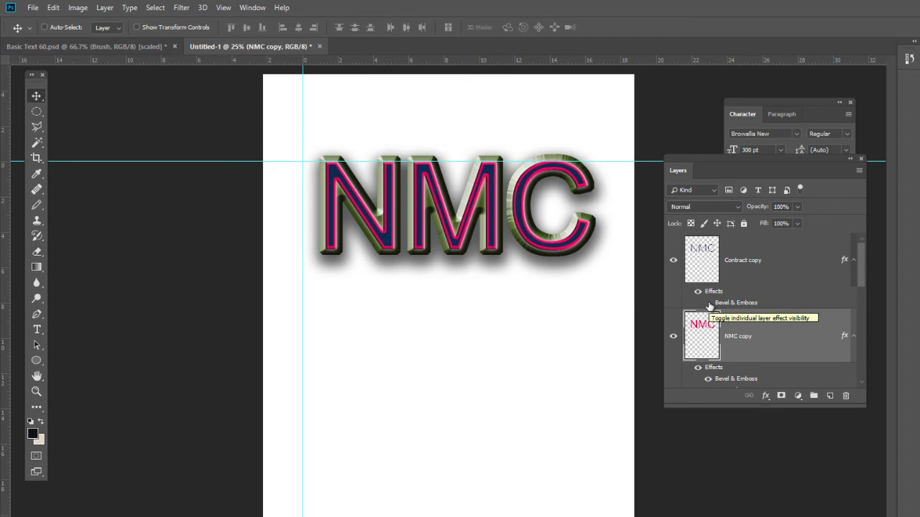
left_click(708, 303)
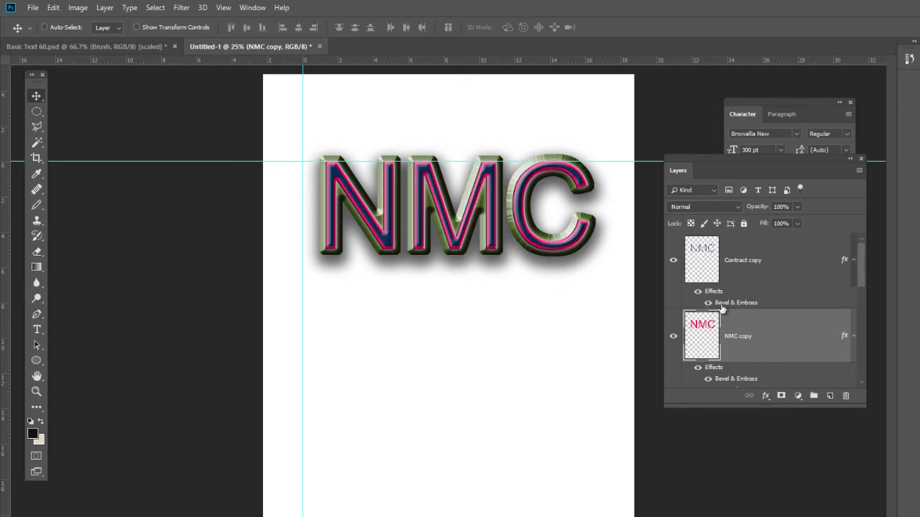
scroll(859, 262, "down", 1)
left_click_drag(858, 260, 862, 297)
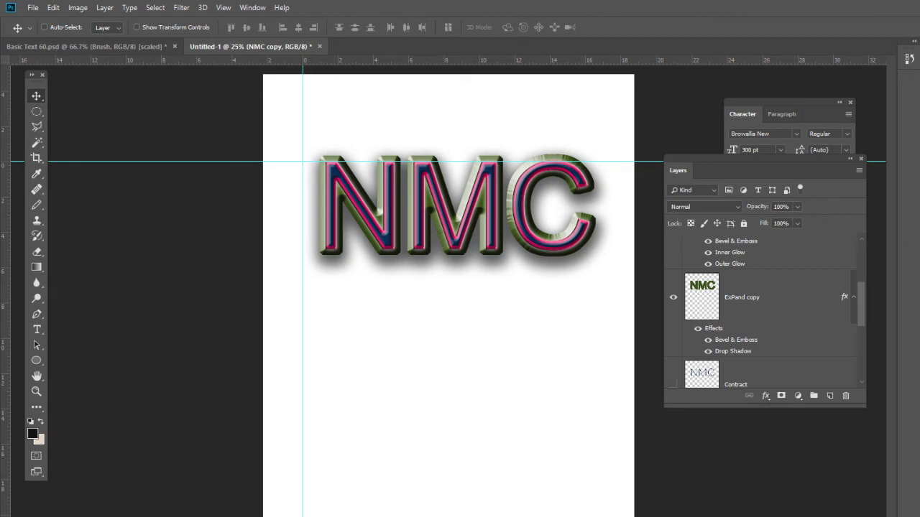
scroll(762, 309, "up", 3)
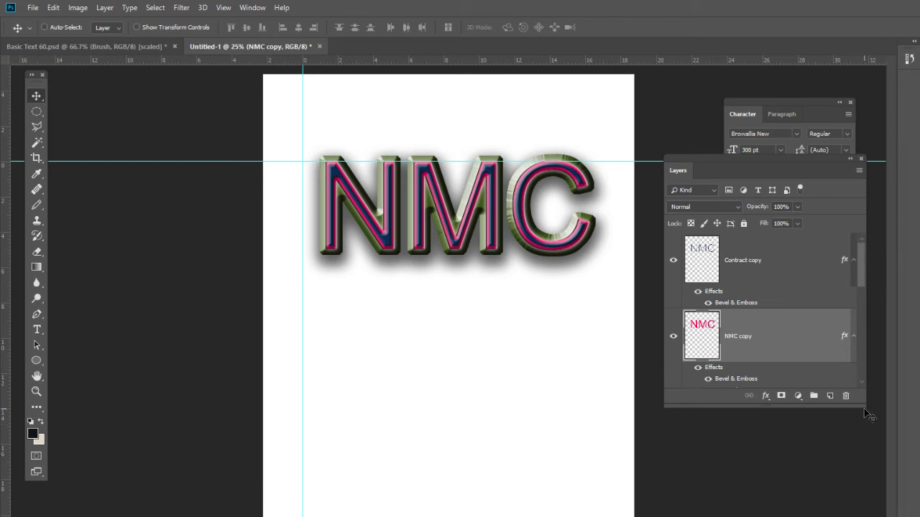
Step: Create a layer group above the copies and move the Contract copy, NMC copy and ExPand copy layers into it
left_click_drag(861, 406, 877, 515)
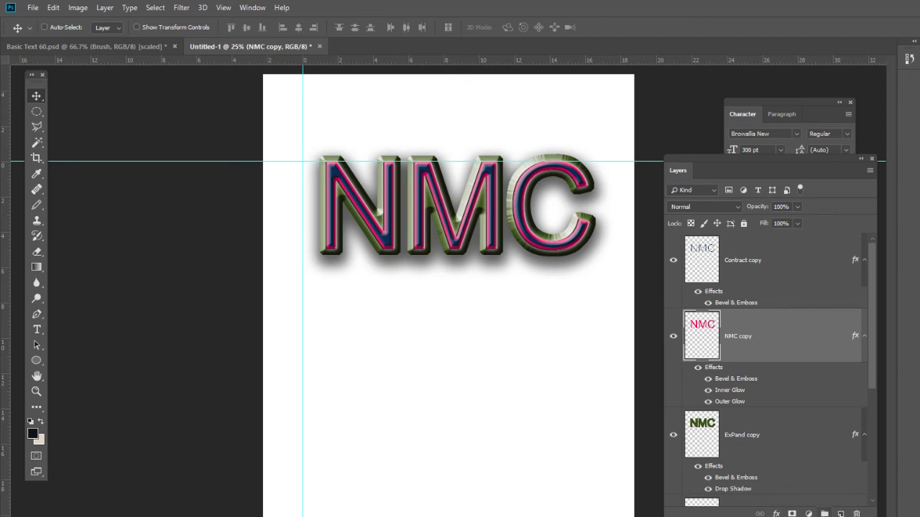
left_click(824, 513)
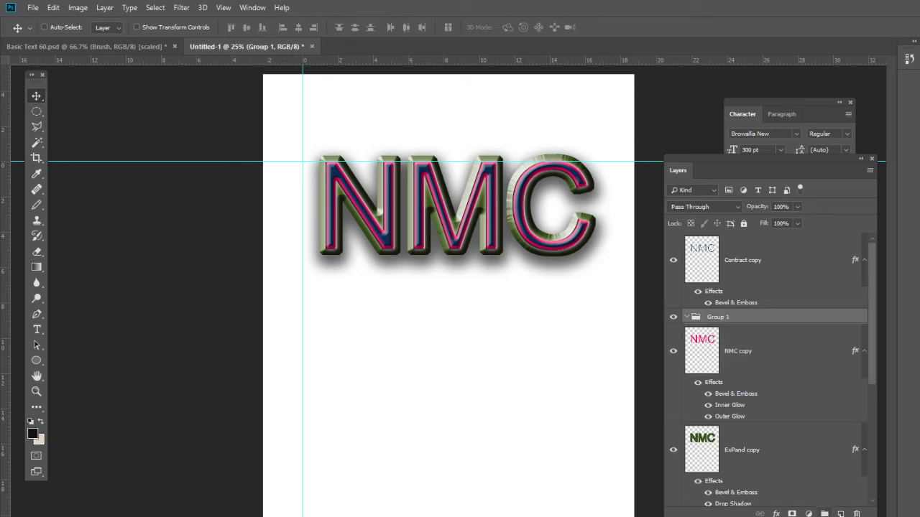
left_click(769, 264)
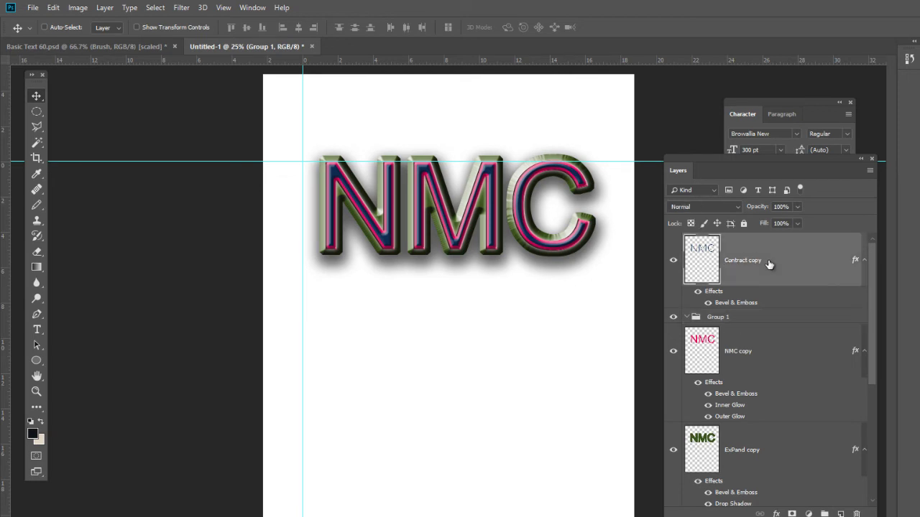
left_click_drag(764, 318, 763, 251)
left_click(762, 292)
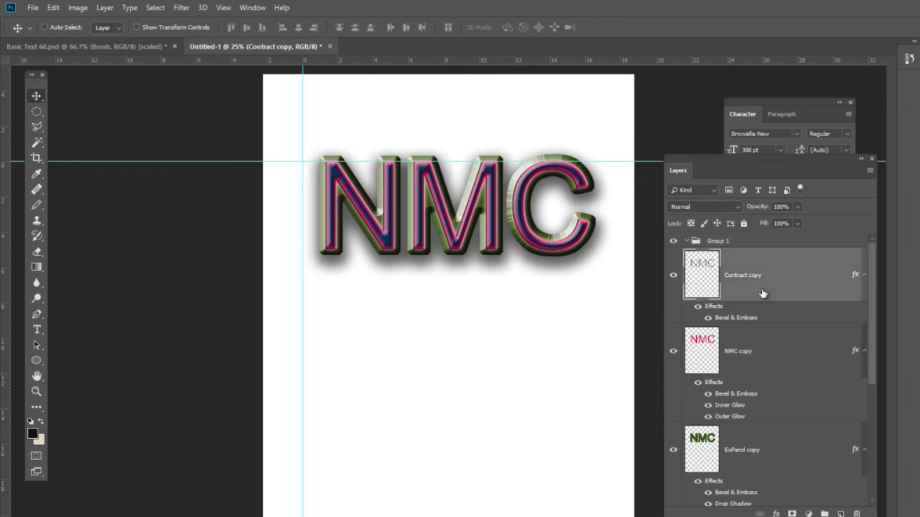
left_click(768, 450, "shift")
left_click_drag(773, 293, 720, 246)
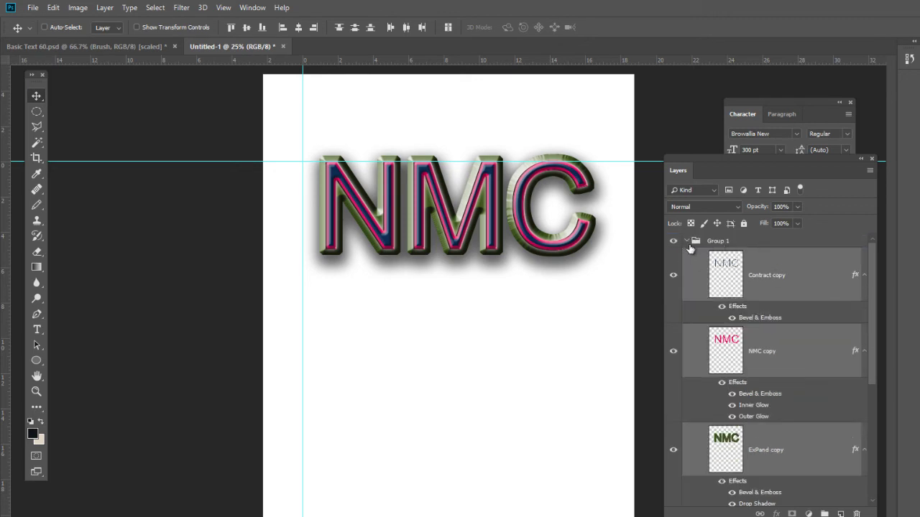
Step: Collapse the new layer group and rename it "Basic Select Modify"
left_click(687, 241)
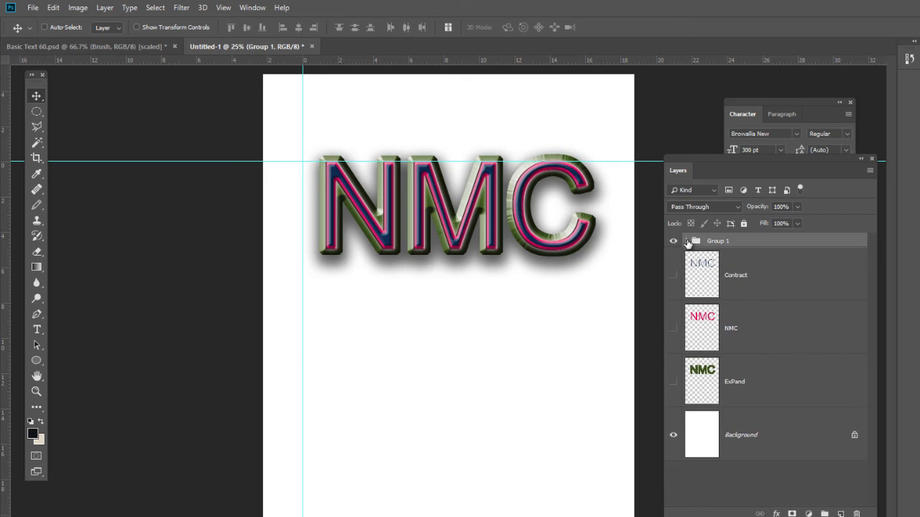
double_click(726, 242)
type("Basic Select")
type("Modify")
left_click(769, 343)
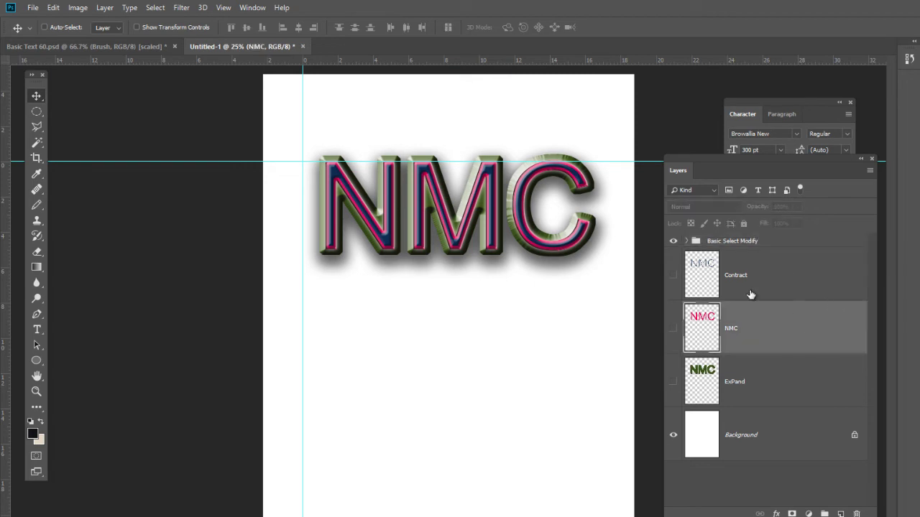
Step: Switch the Basic Select Modify group off and back on to compare the canvas, and select the group
left_click(673, 241)
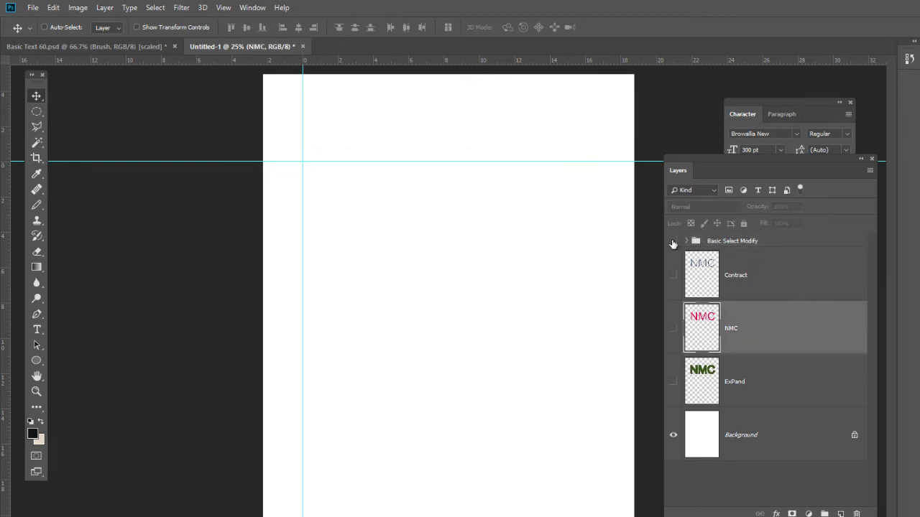
left_click(673, 241)
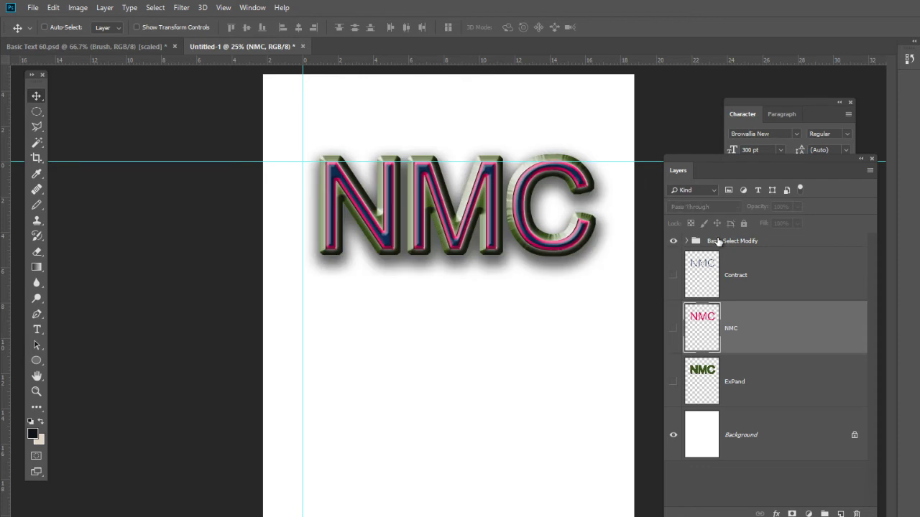
left_click(719, 242)
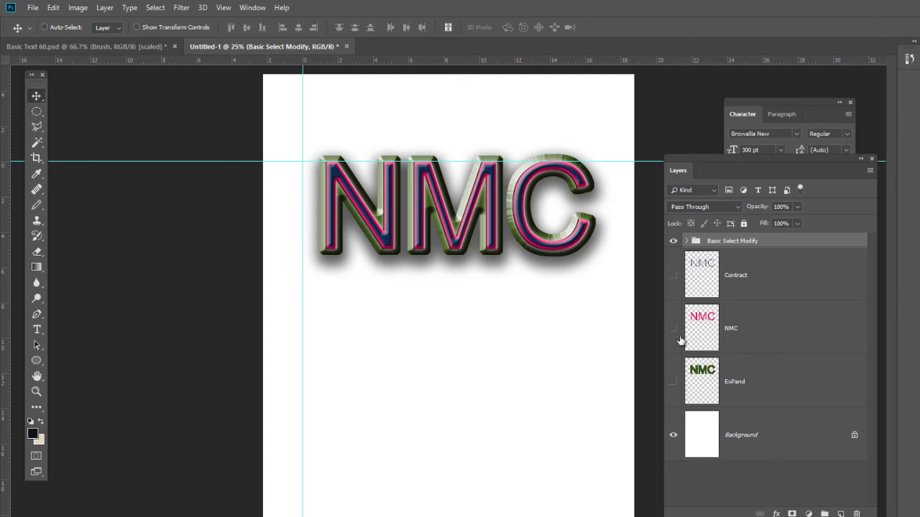
Step: Hide the Basic Select Modify group and show the original Contract, NMC and ExPand layers instead
left_click(674, 276)
left_click(673, 241)
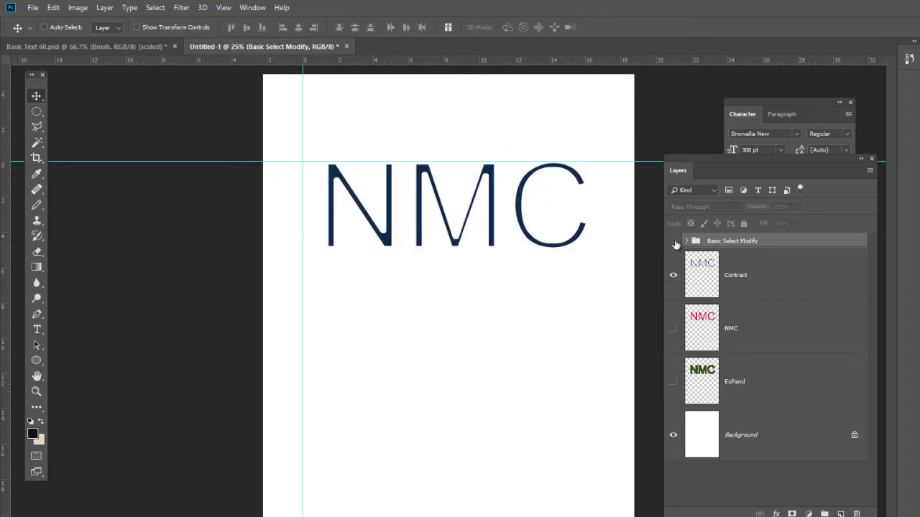
left_click(673, 328)
left_click(673, 382)
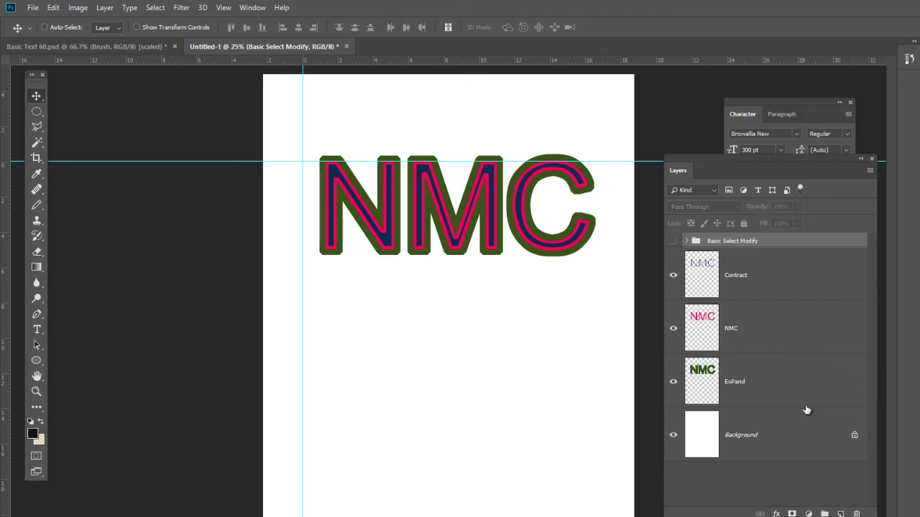
Step: Hide the NMC and Contract layers and load the ExPand layer's letter shapes as a selection
left_click(674, 330)
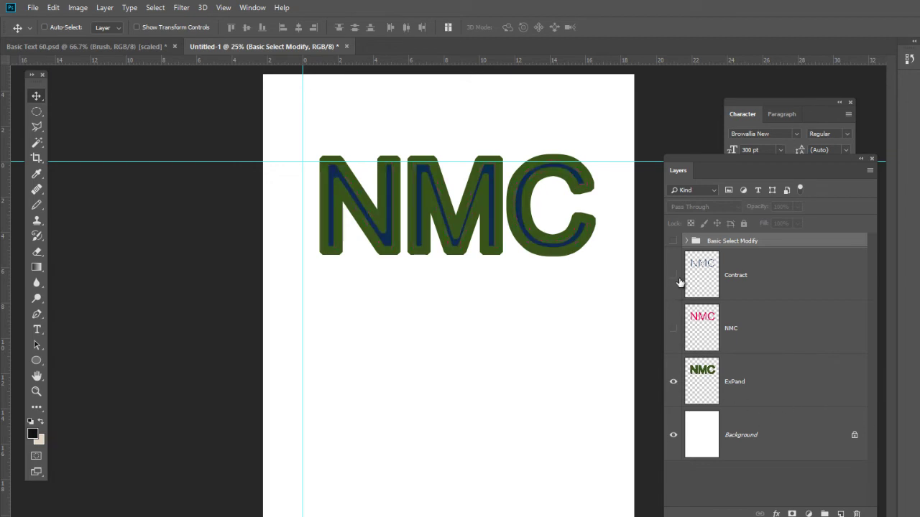
left_click(673, 276)
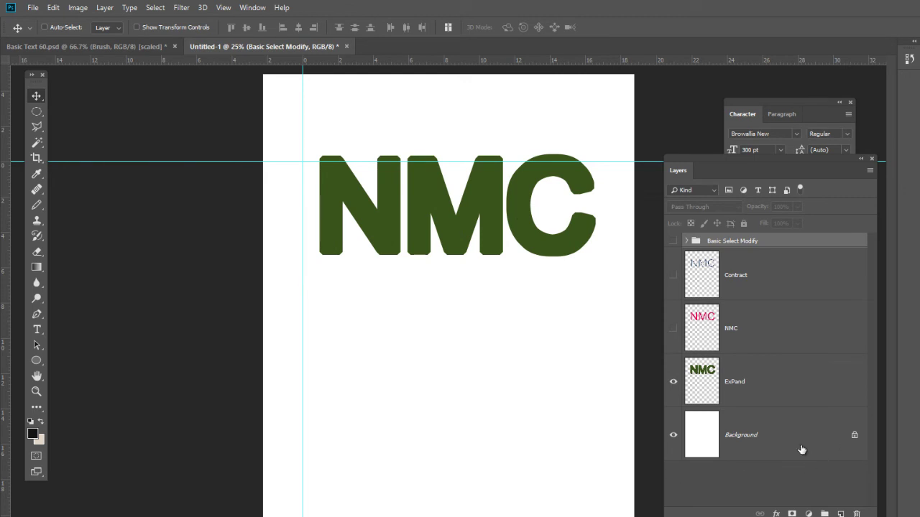
left_click(702, 395, "ctrl")
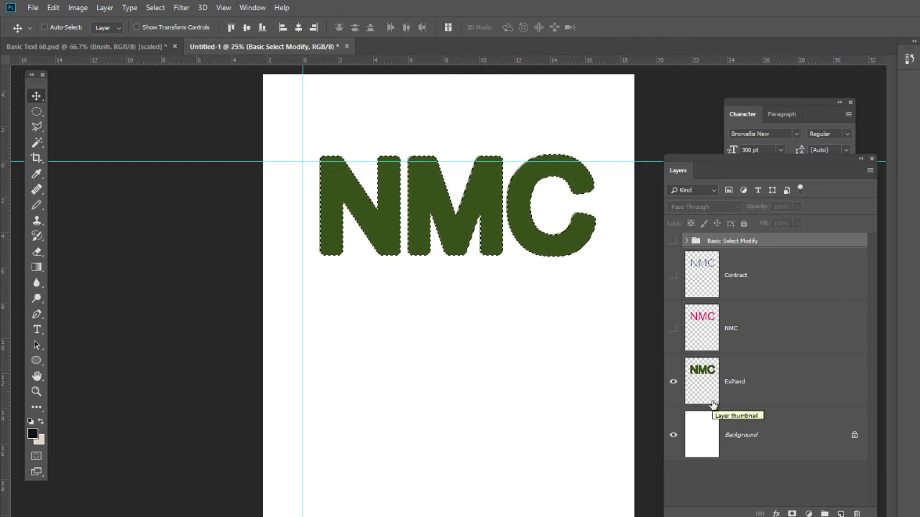
Step: Add a new empty layer above the Basic Select Modify group and expand the letter selection by 20 pixels
left_click(840, 514)
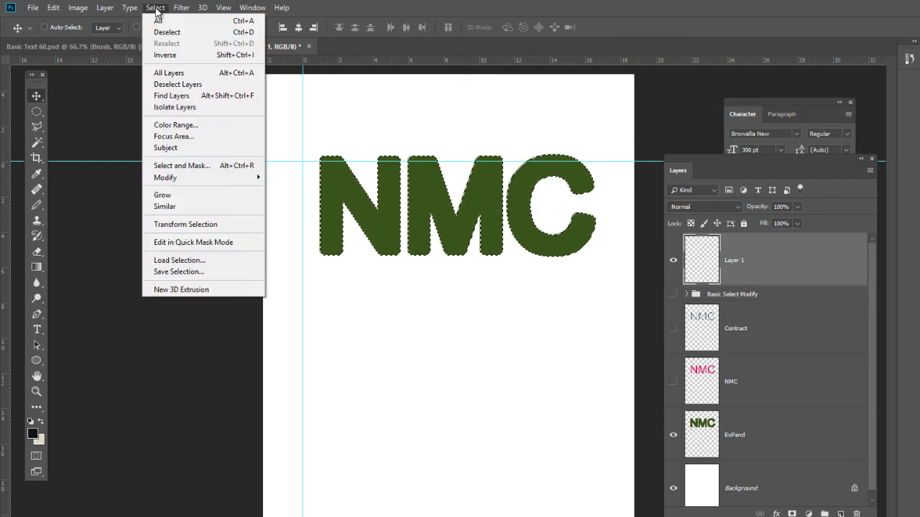
mouse_move(208, 178)
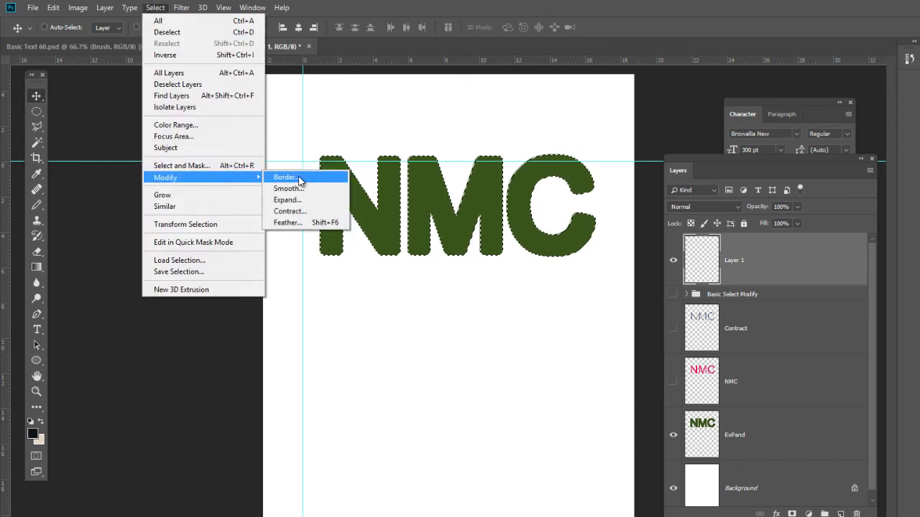
left_click(324, 204)
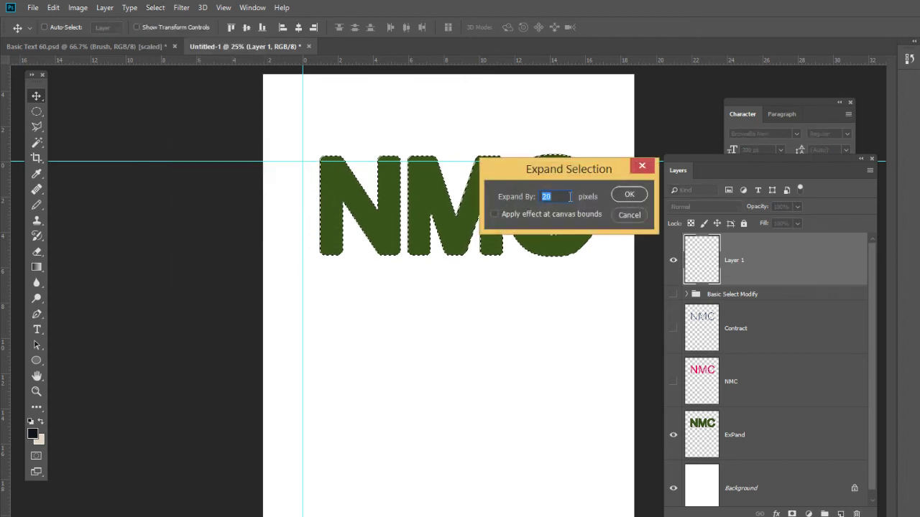
left_click(632, 198)
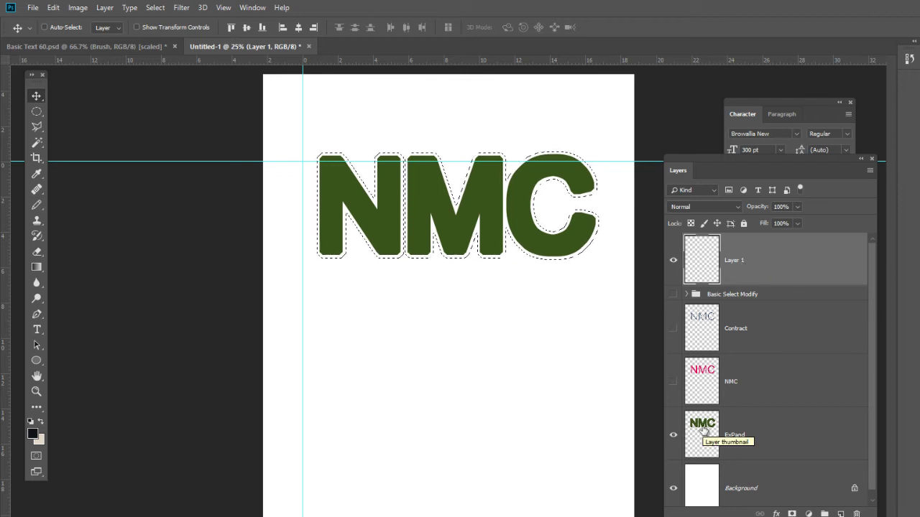
key("ctrl+d")
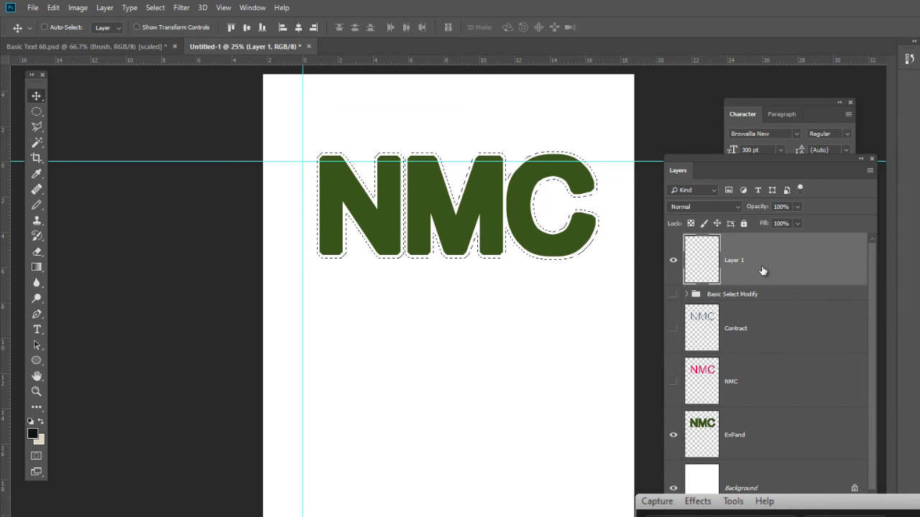
Step: Convert the expanded letter selection into a border selection 20 pixels wide
left_click(164, 12)
mouse_move(184, 180)
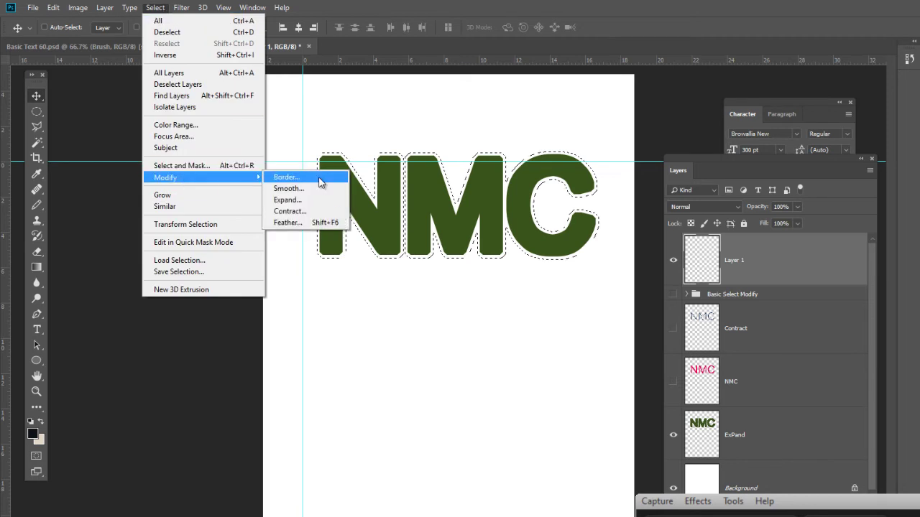
left_click(321, 182)
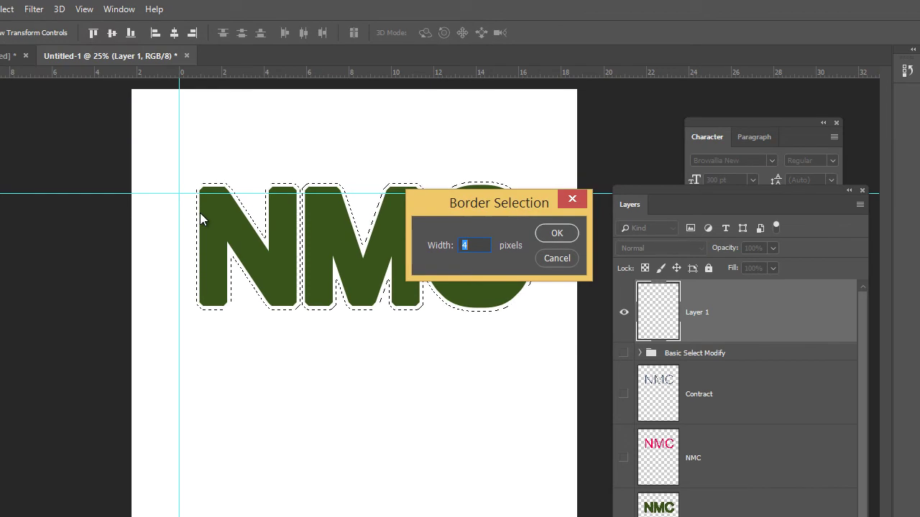
left_click_drag(495, 204, 760, 196)
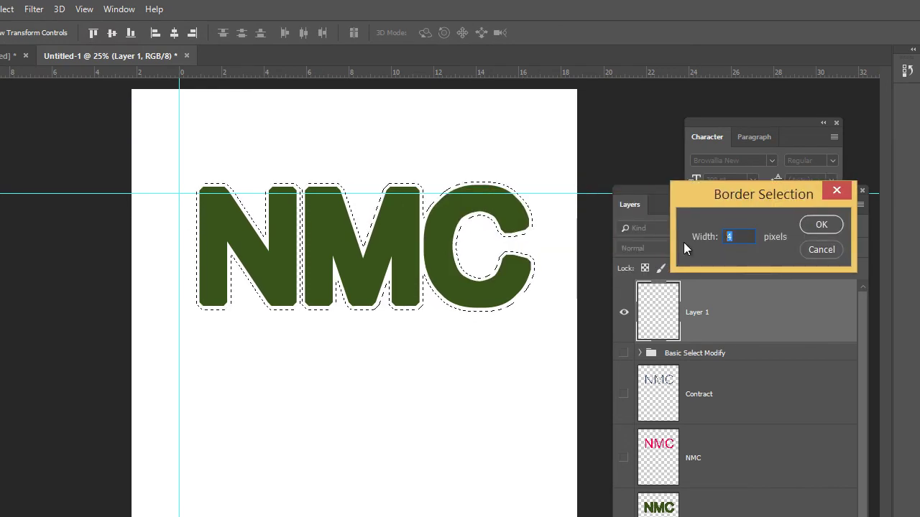
type("20")
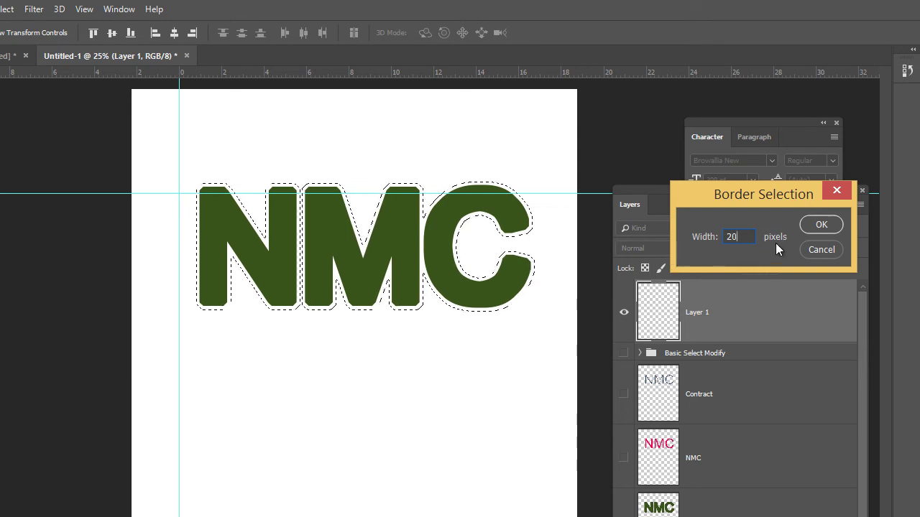
left_click_drag(758, 198, 327, 334)
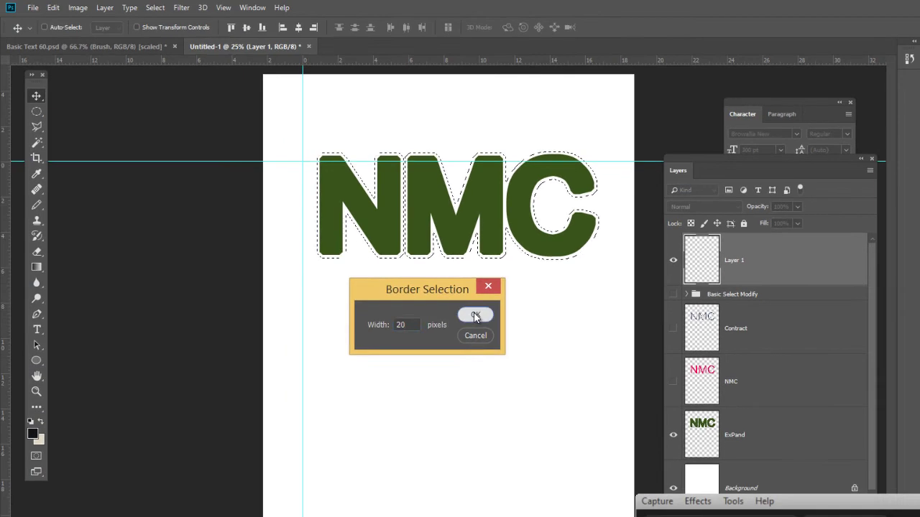
left_click(475, 315)
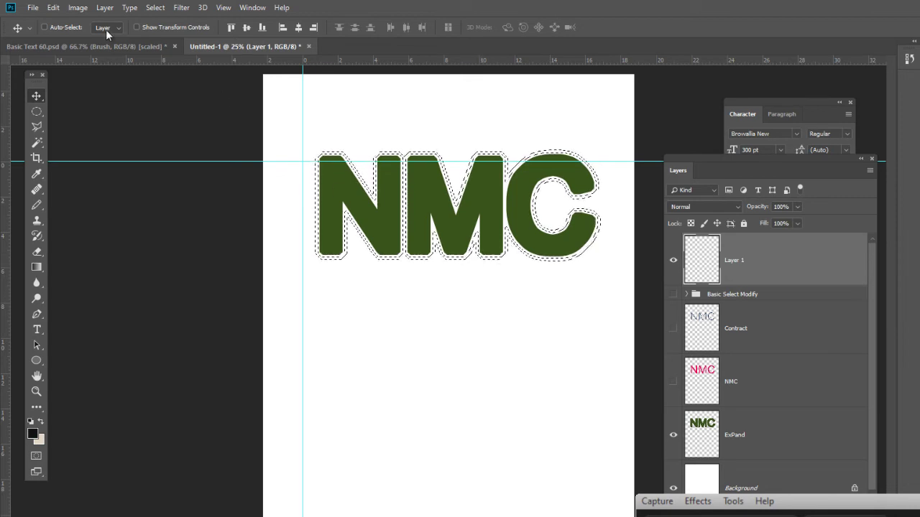
Step: Fill the border selection on Layer 1 with the orange-red colour c84410 in Normal mode at 100% opacity
left_click(59, 10)
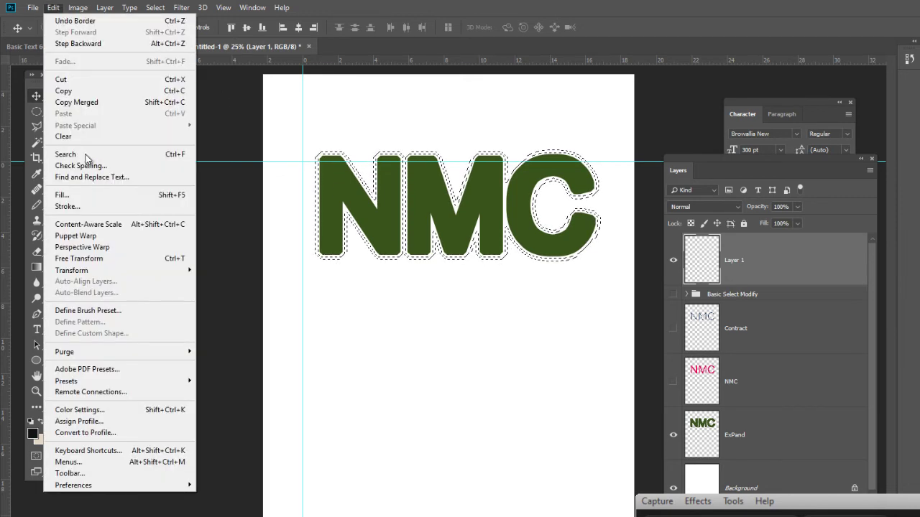
left_click(87, 195)
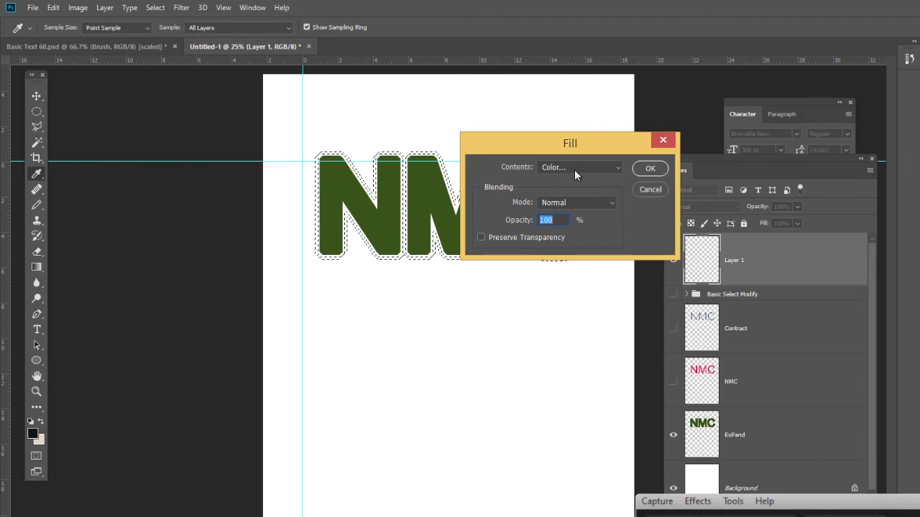
left_click(575, 171)
left_click(565, 205)
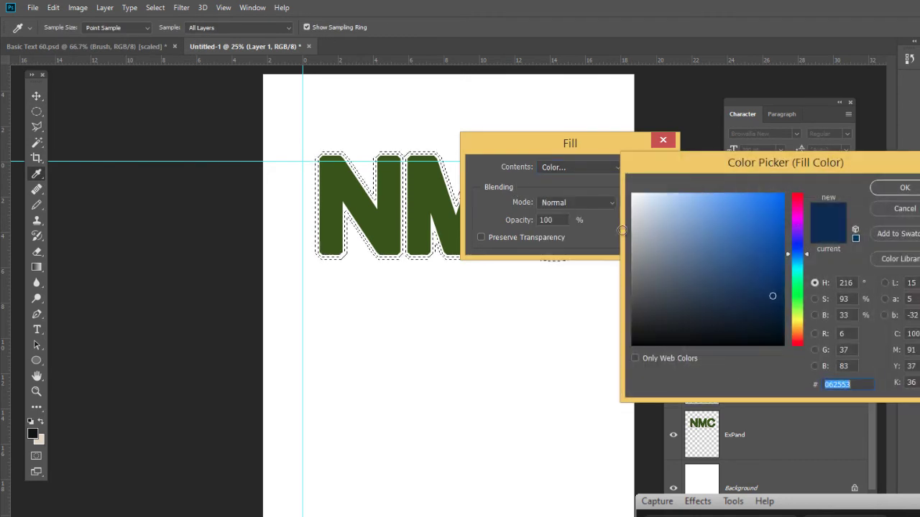
left_click(771, 214)
left_click(799, 334)
mouse_move(801, 335)
left_mouse_down()
mouse_move(800, 345)
mouse_move(799, 203)
left_mouse_up()
left_click(771, 226)
left_click(799, 338)
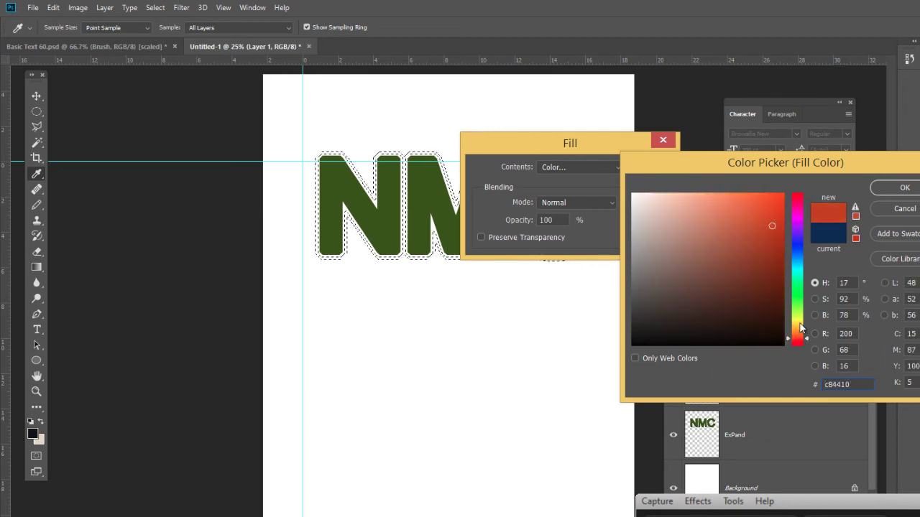
left_click(904, 188)
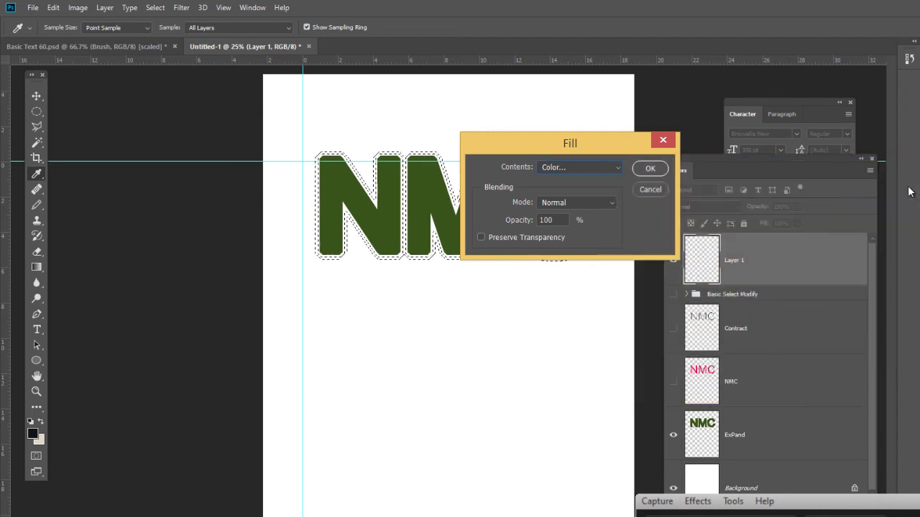
left_click(664, 168)
key("v")
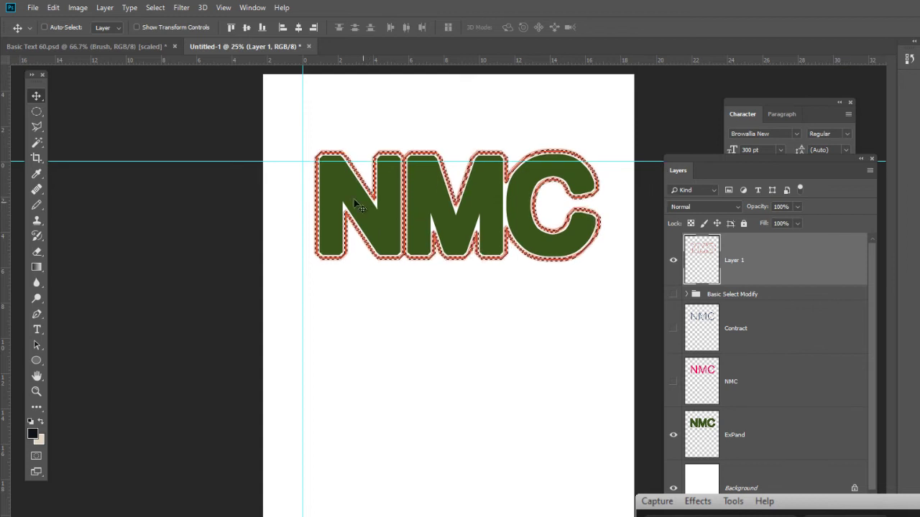
Step: Repeat the same colour fill on the border selection two more times to make the outline denser
left_click(54, 8)
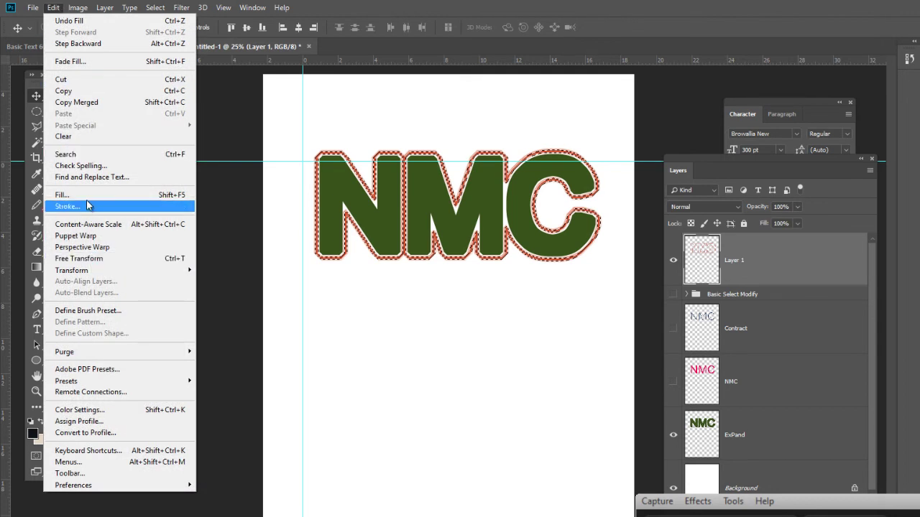
left_click(61, 195)
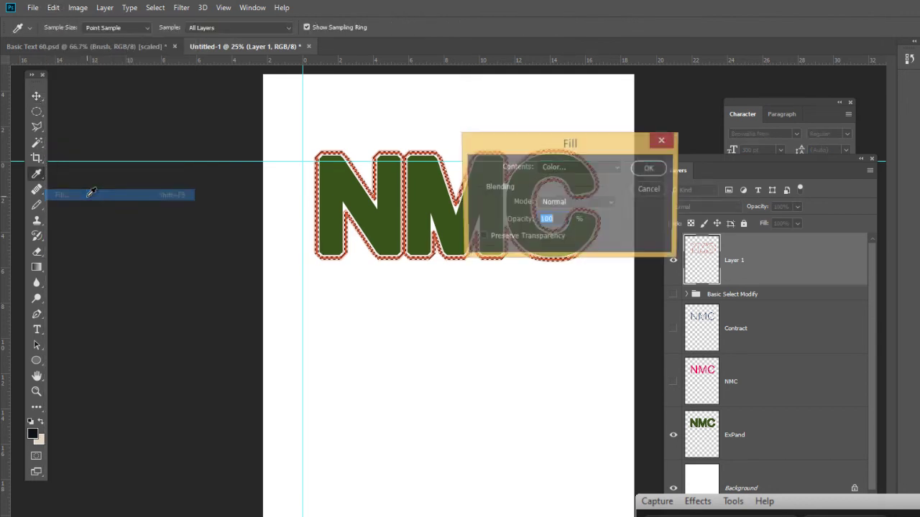
left_click(648, 170)
key("v")
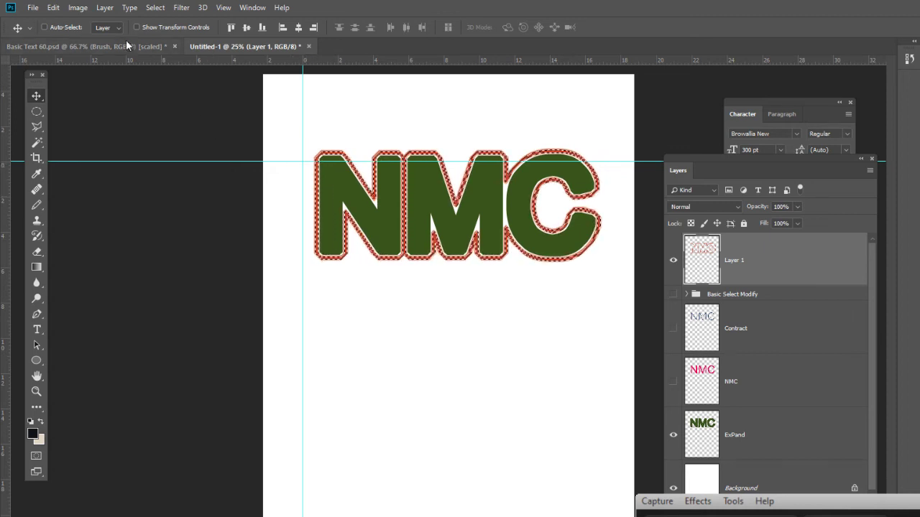
left_click(55, 9)
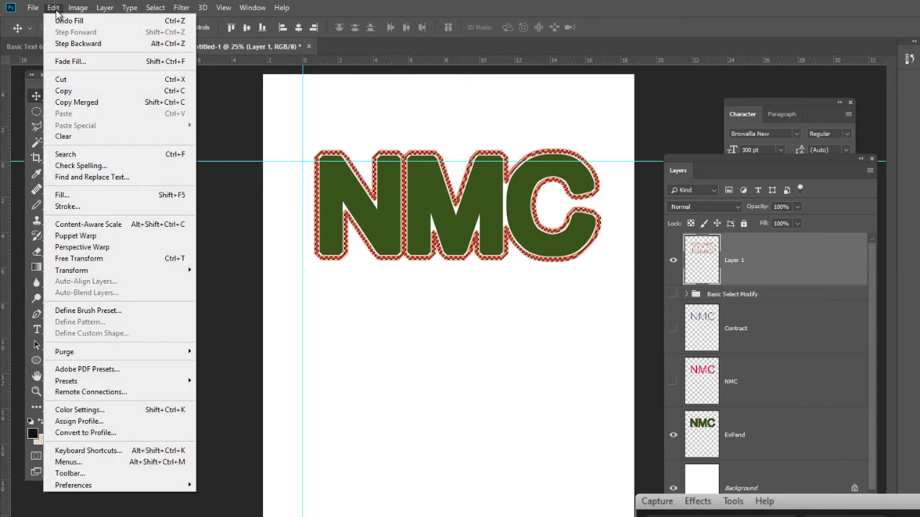
left_click(83, 199)
left_click(650, 169)
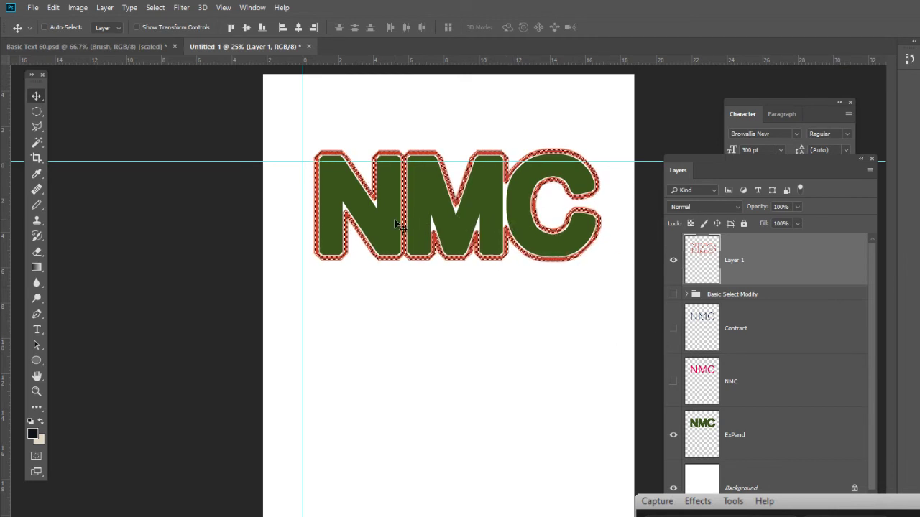
Step: Rename Layer 1 as "Border" and display its outline alone without the active selection
double_click(760, 260)
type("Border")
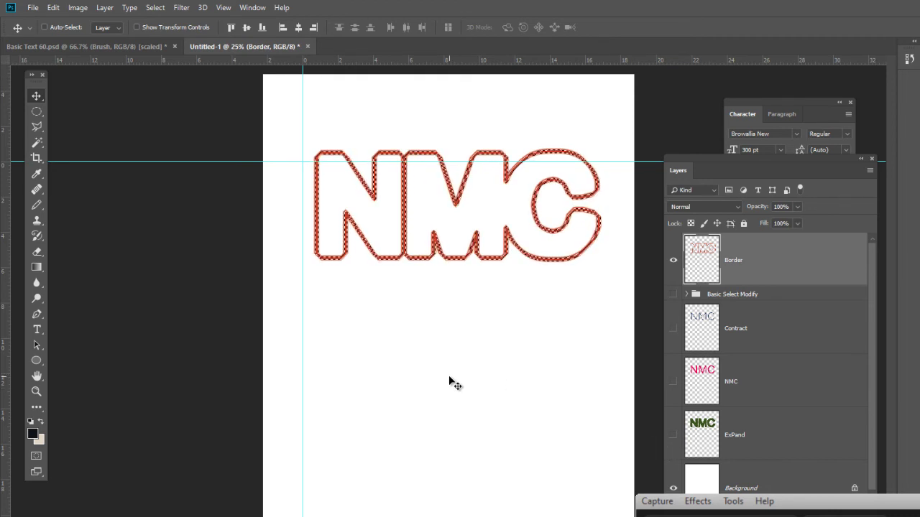
key("ctrl")
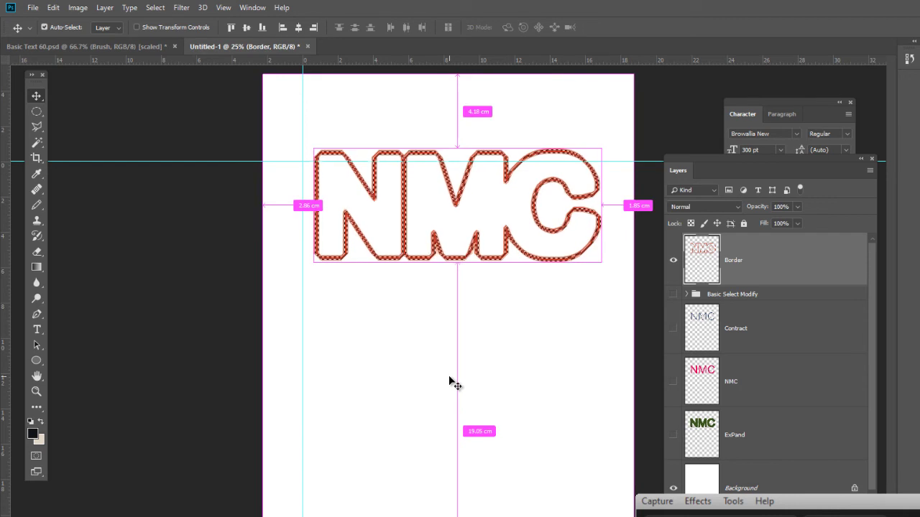
key("ctrl+d")
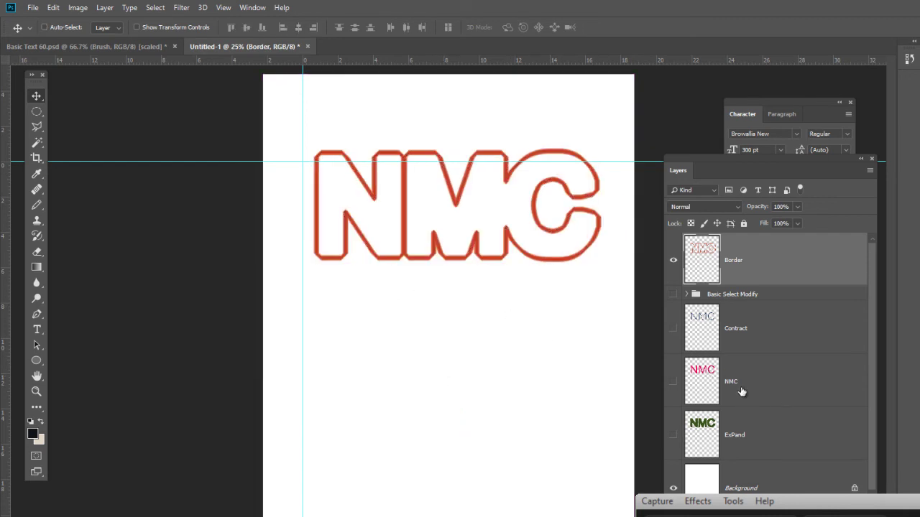
Step: Show the Contract and ExPand layers together with the Border outline
left_click(676, 340)
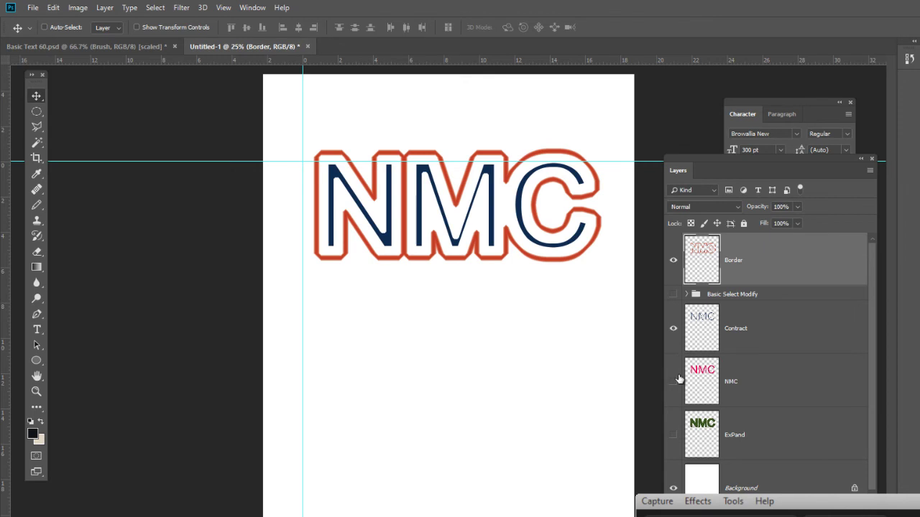
left_click(673, 435)
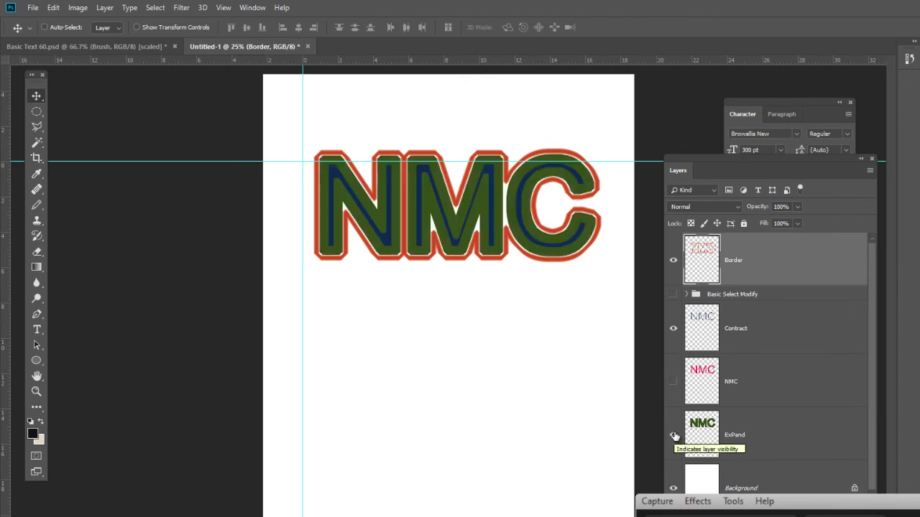
Step: Show the NMC layer together with the other lettering, and display the Border layer alone
left_click(673, 382)
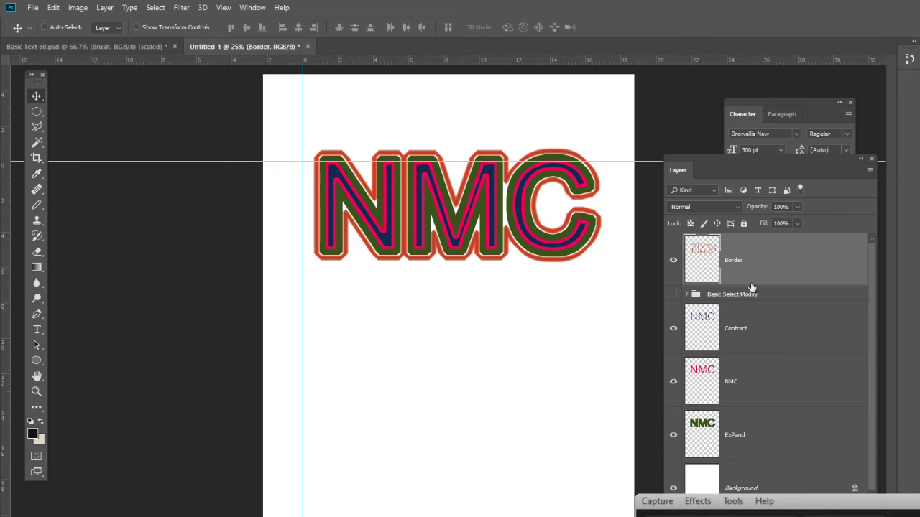
left_click(673, 261, "alt")
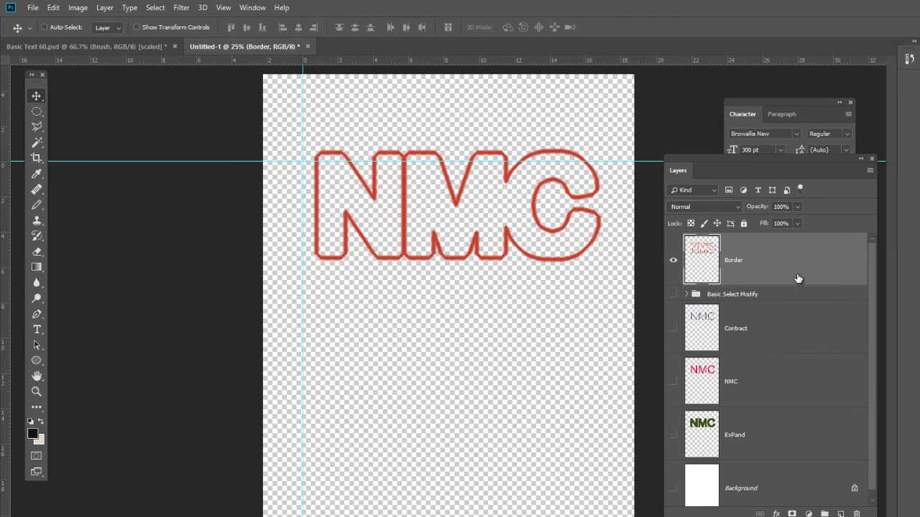
Step: Duplicate the Border layer and start erasing the copy's outline at the N, with the original Border hidden
left_click_drag(820, 277, 840, 513)
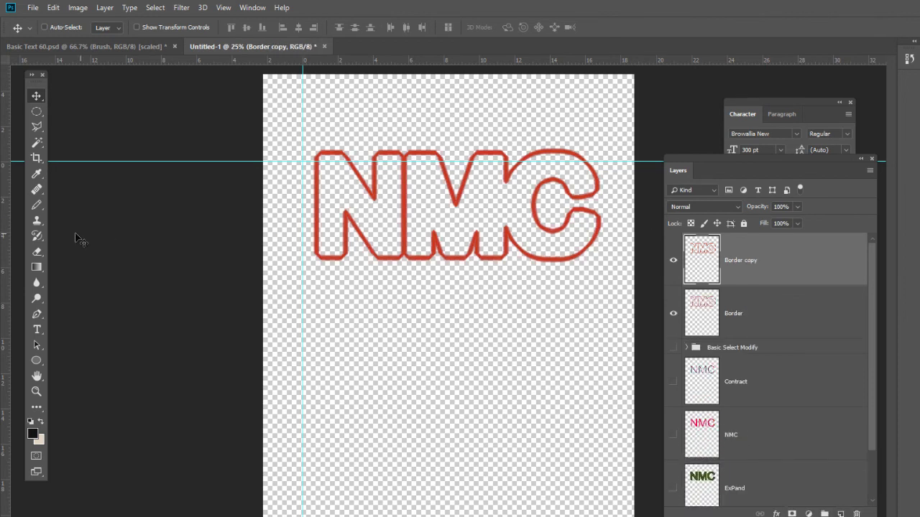
left_click(37, 252)
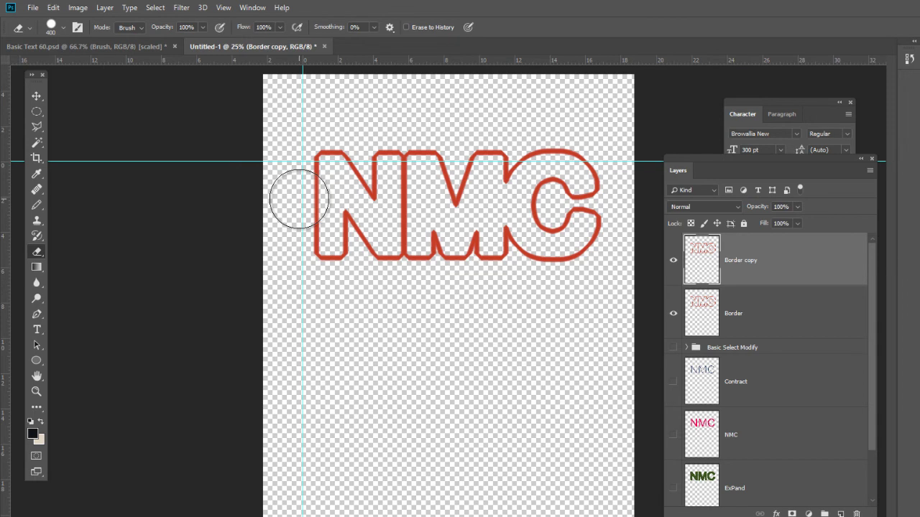
left_click(673, 315)
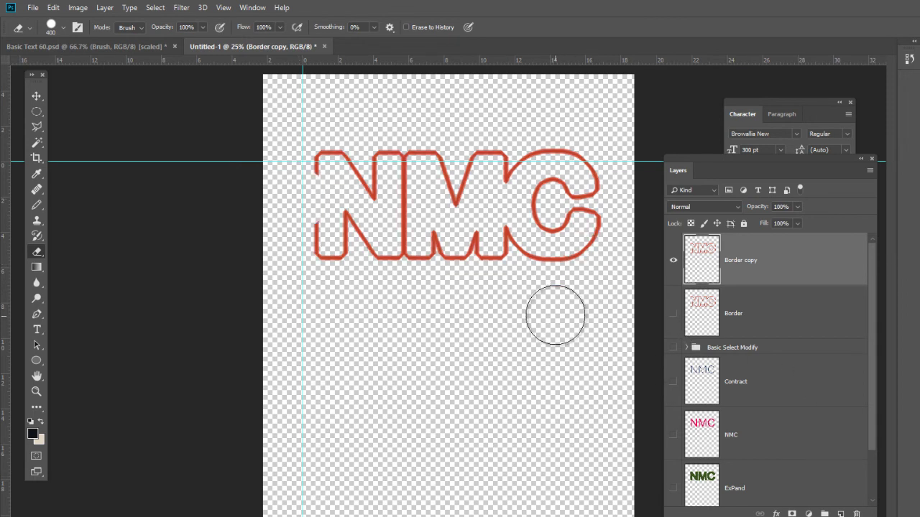
Step: Try erasing small parts of the outline between the letters on the Border copy with a 91-pixel eraser
left_click(64, 27)
left_click_drag(107, 68, 105, 66)
left_click(318, 186)
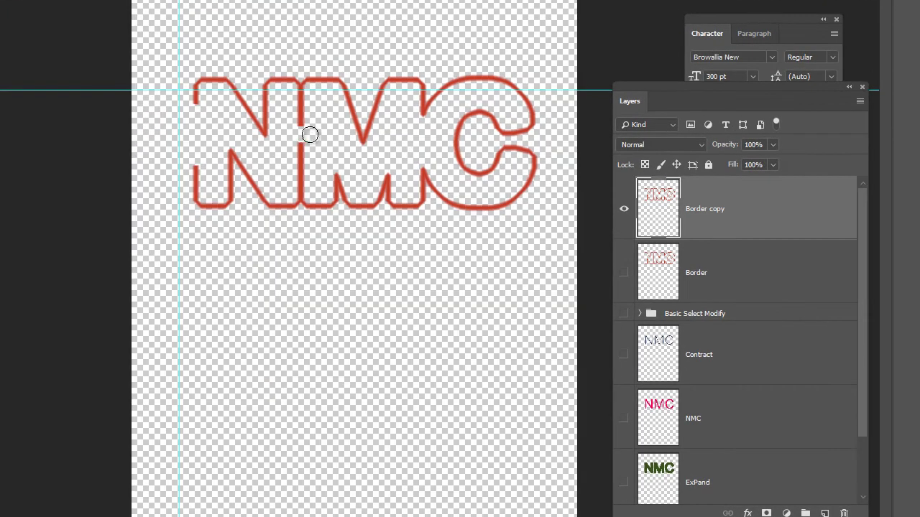
left_click(298, 135)
left_click(299, 165)
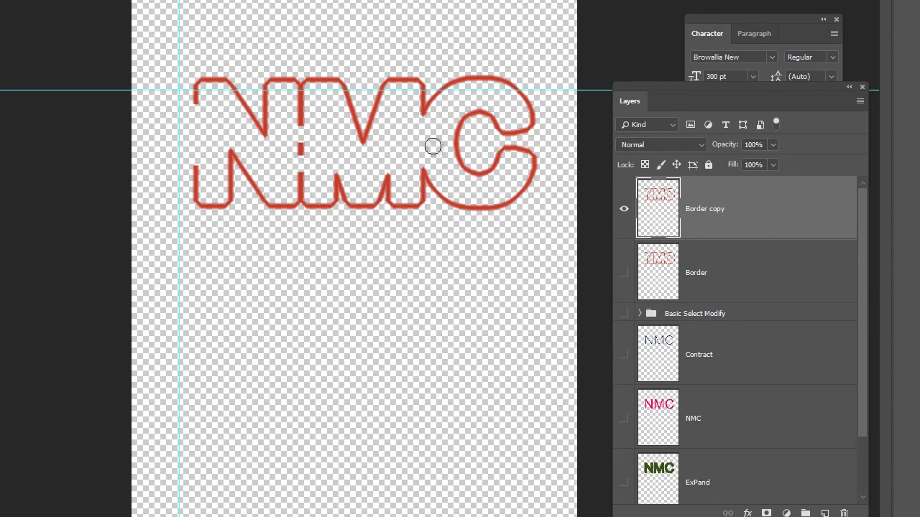
left_click(460, 145)
Step: Delete the Border copy layer and show the original Border together with the ExPand layer
left_click_drag(815, 230, 843, 513)
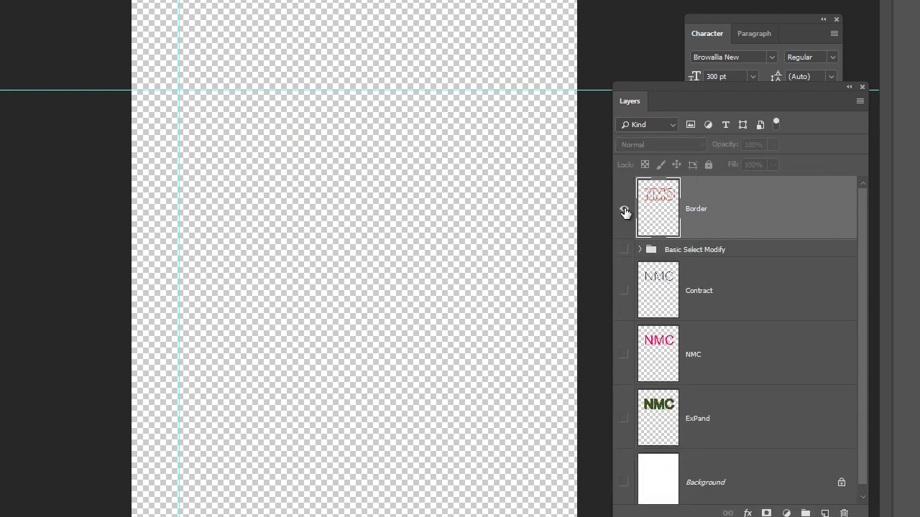
left_click(623, 209)
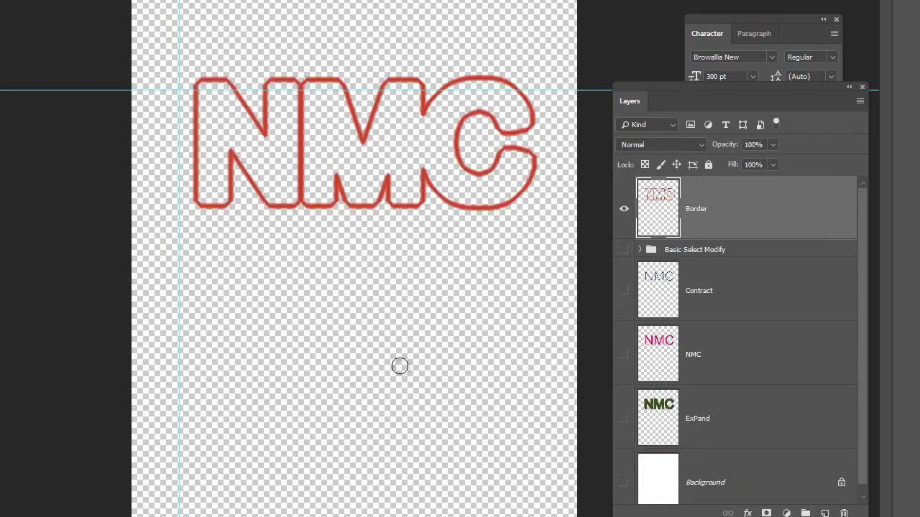
left_click(624, 420)
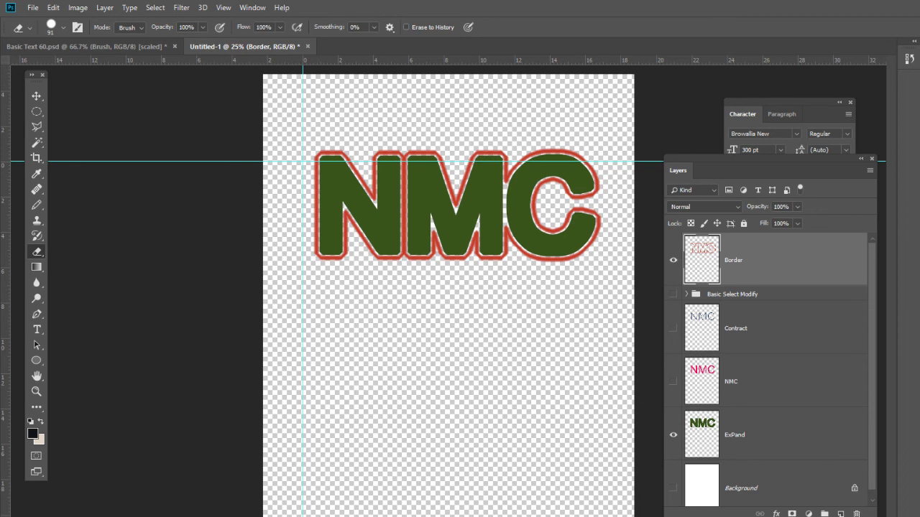
Step: Add a new layer directly below Border and load the ExPand letter shapes as a selection
key("F10")
left_click(752, 444)
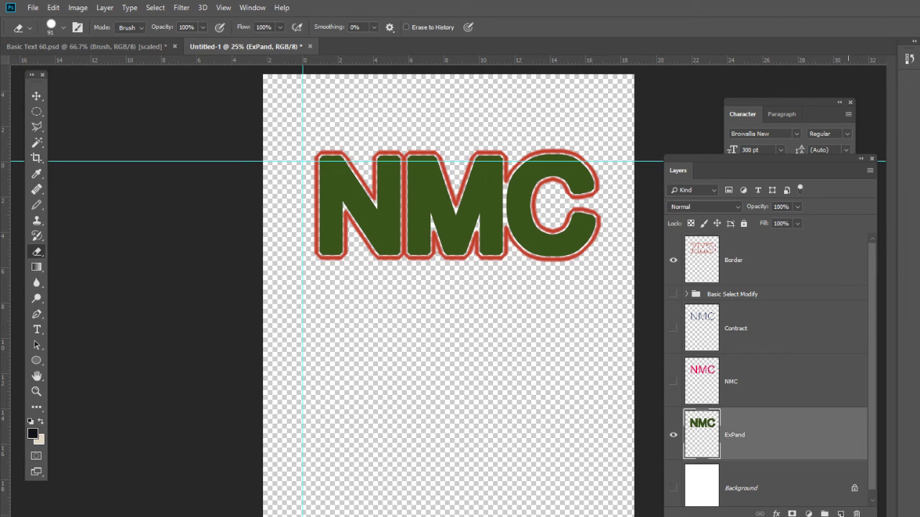
left_click(840, 513)
left_click_drag(770, 436, 771, 290)
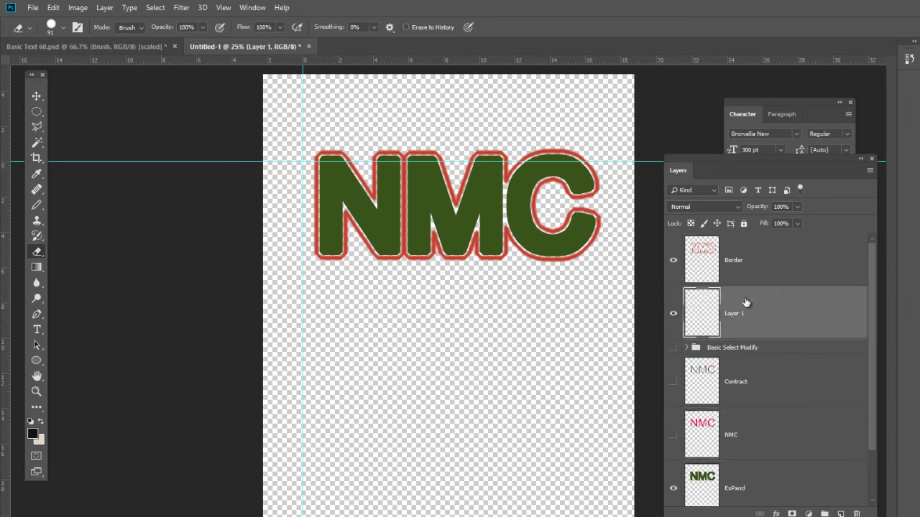
left_click(713, 500, "ctrl")
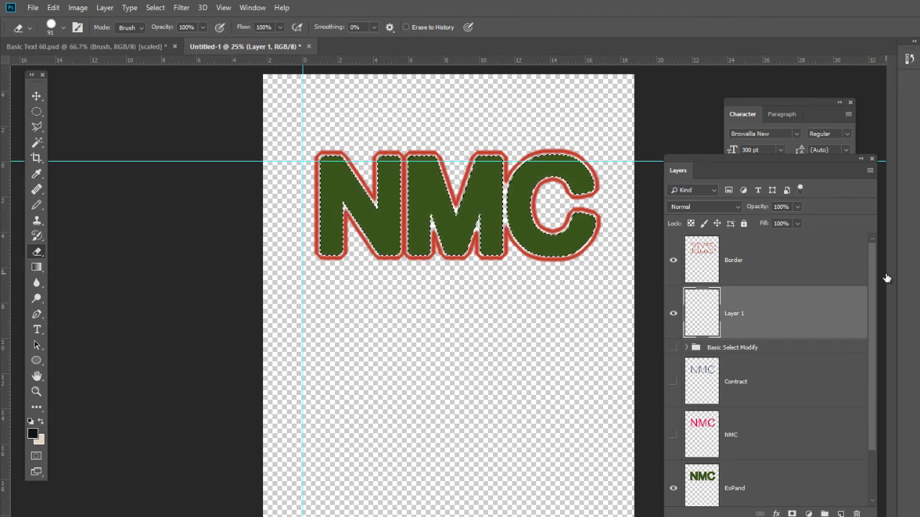
Step: Rename the Border layer as "Border ExPand" and Layer 1 as "Border Contract"
left_click(736, 261)
double_click(736, 262)
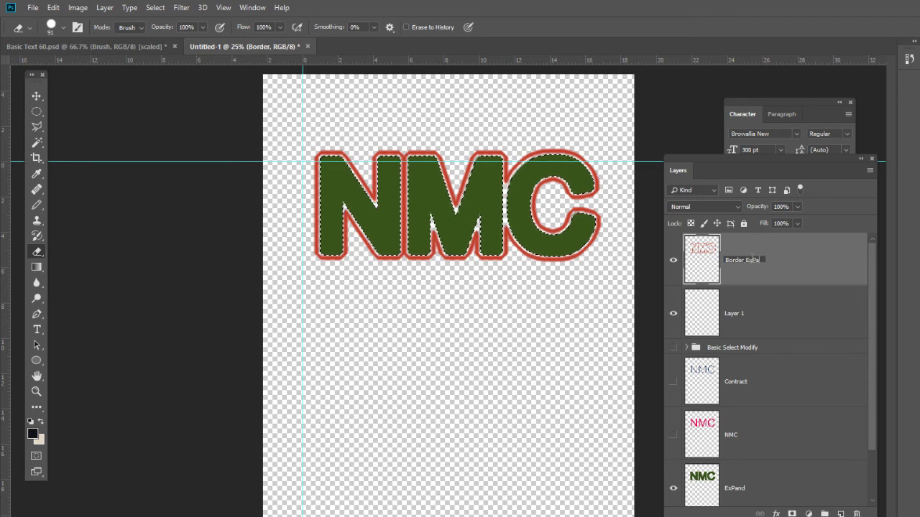
type("ExPand")
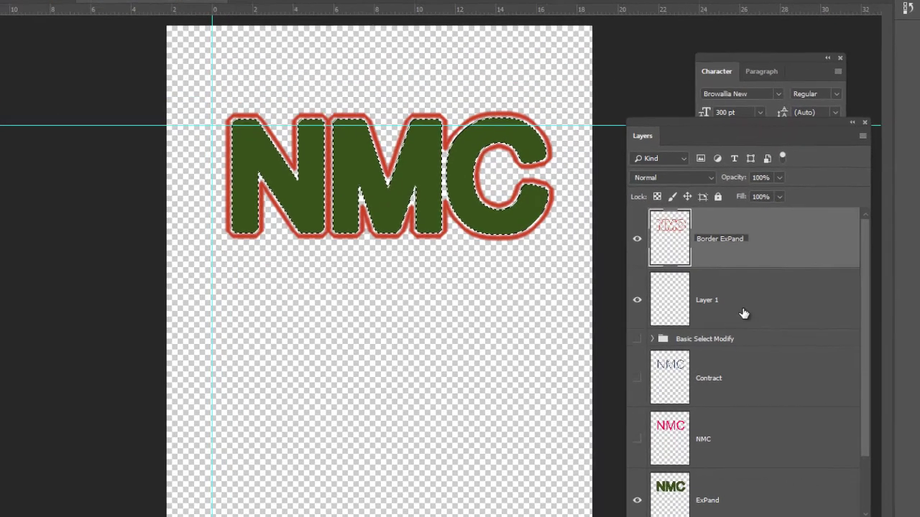
left_click(732, 321)
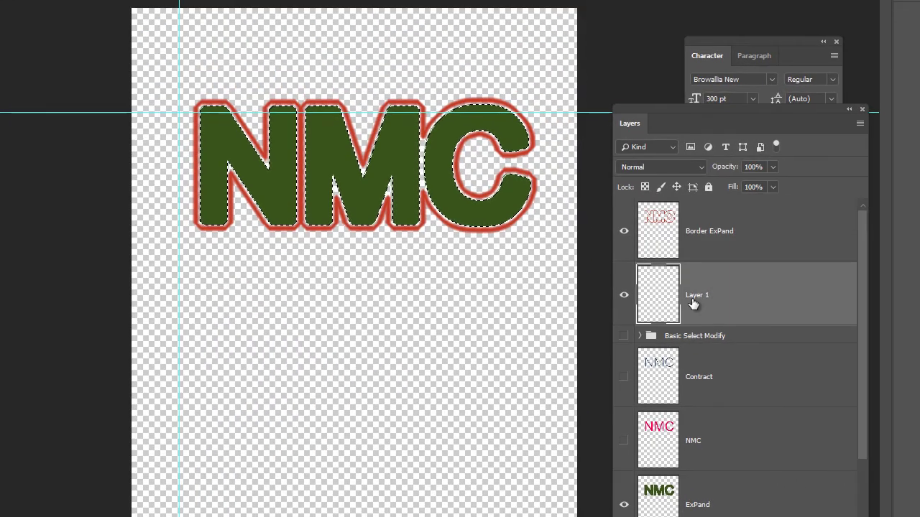
double_click(694, 303)
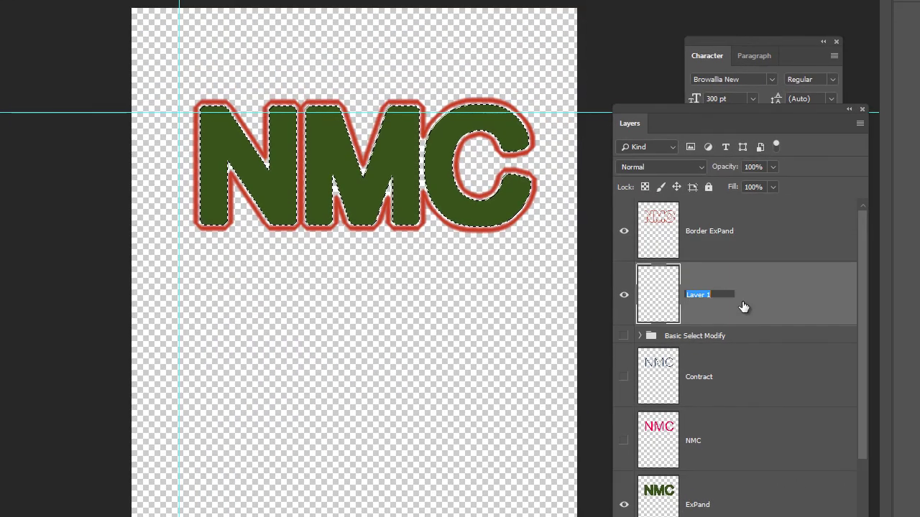
type("Border Contract")
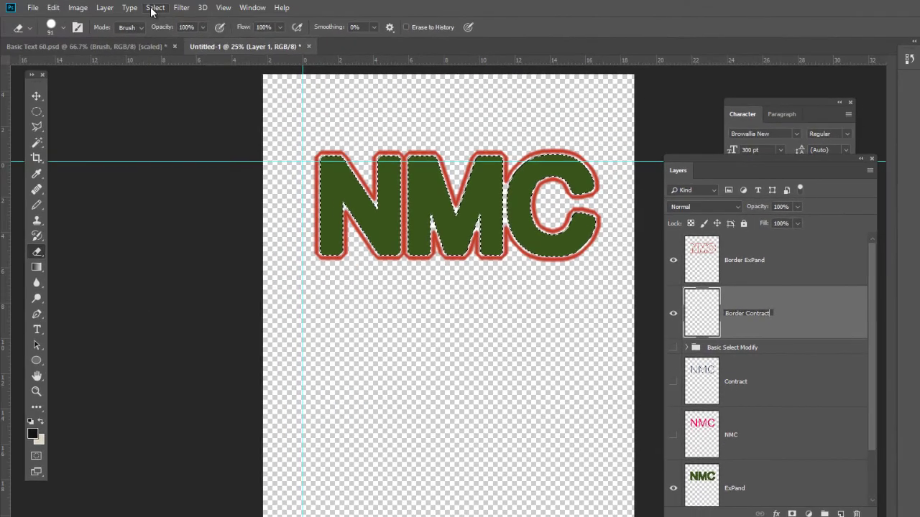
Step: Contract the NMC letter selection by 30 pixels
left_click(154, 7)
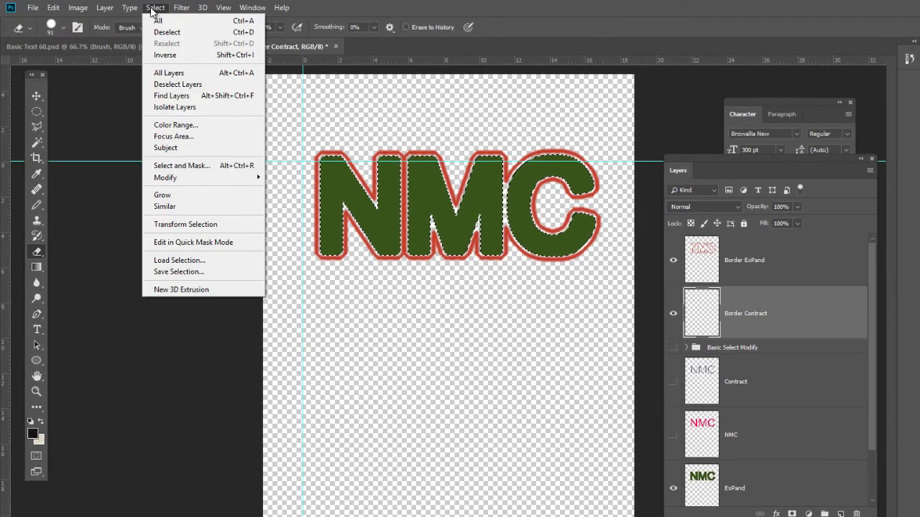
mouse_move(213, 178)
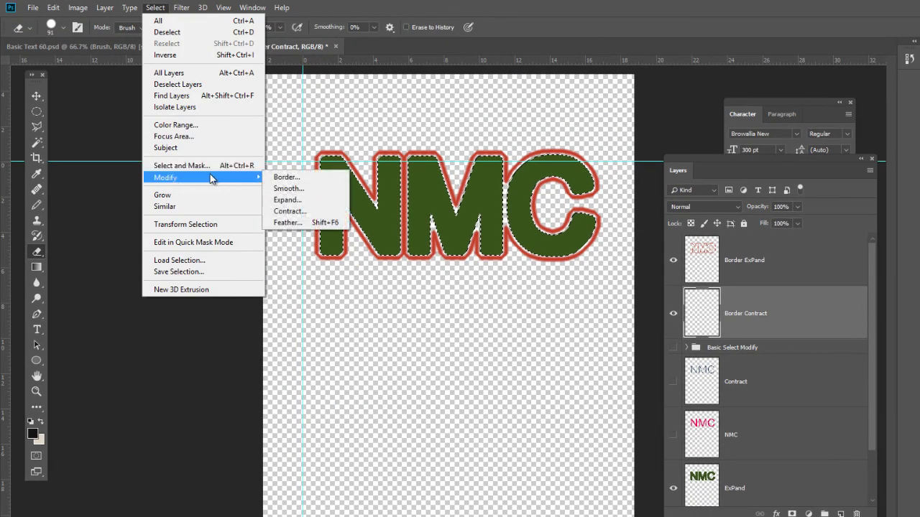
left_click(318, 211)
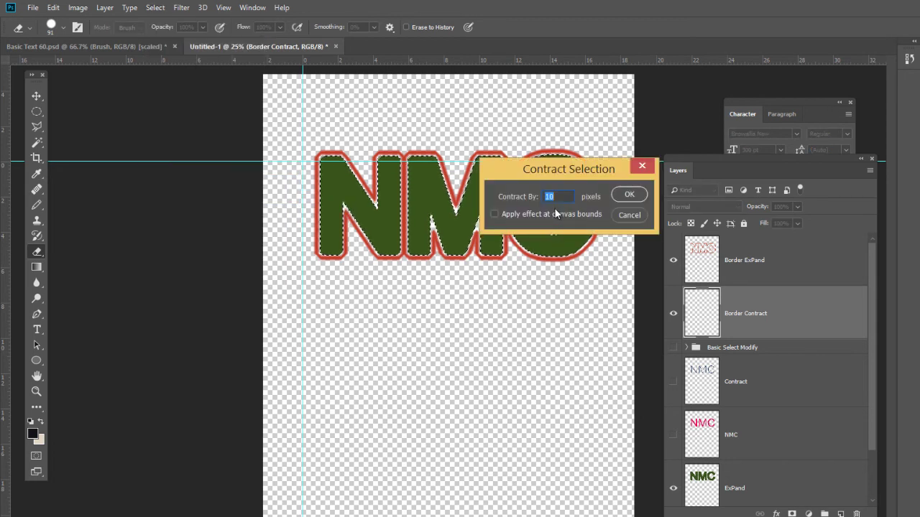
type("30")
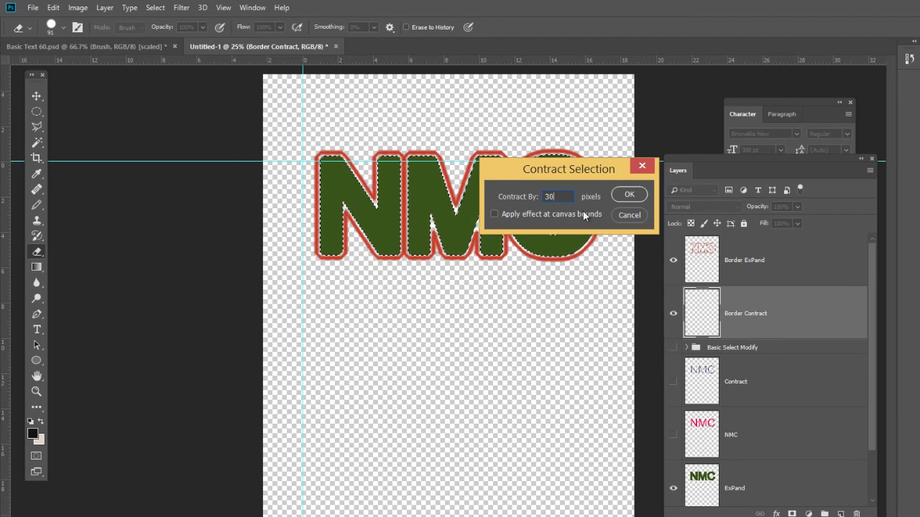
left_click(623, 197)
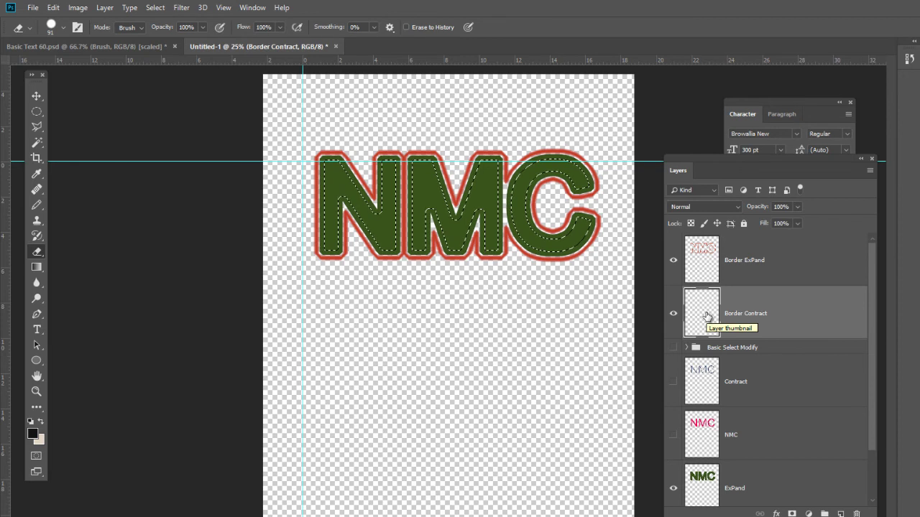
Step: Convert the contracted letter selection into a border selection 30 pixels wide
left_click(155, 8)
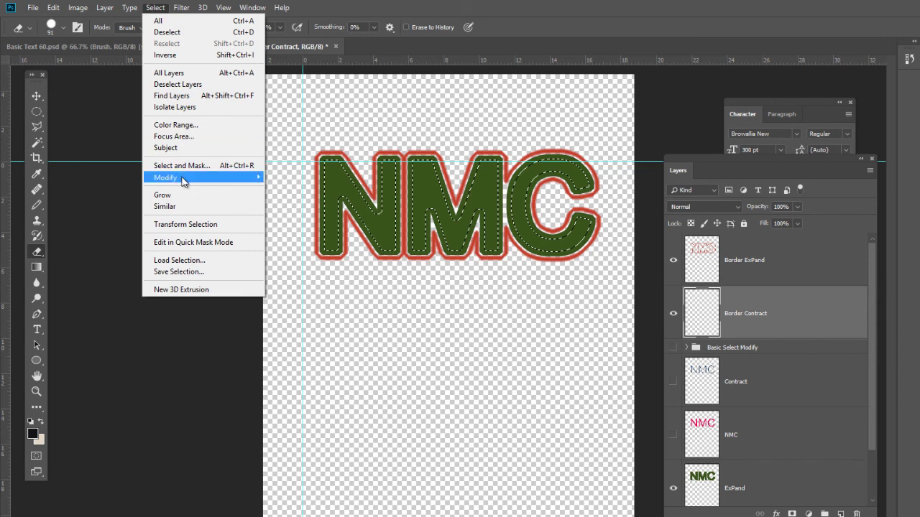
mouse_move(236, 177)
left_click(286, 178)
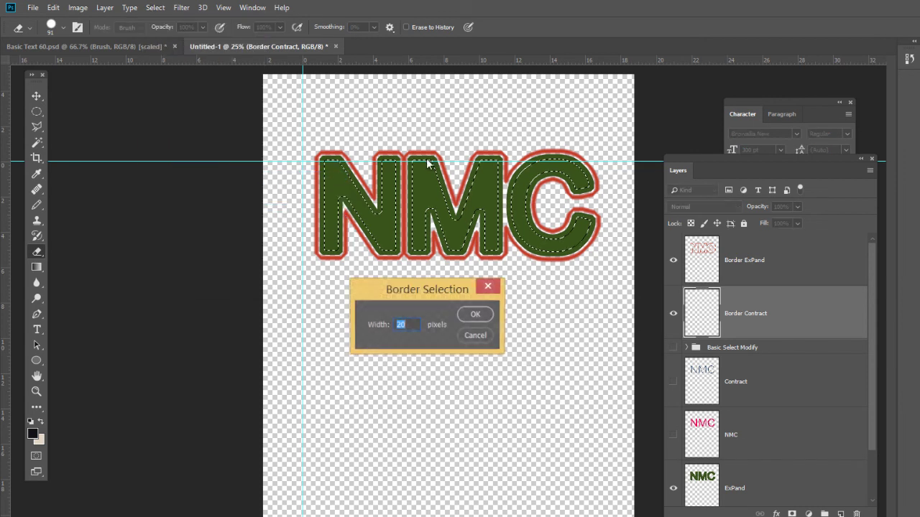
type("20")
double_click(407, 325)
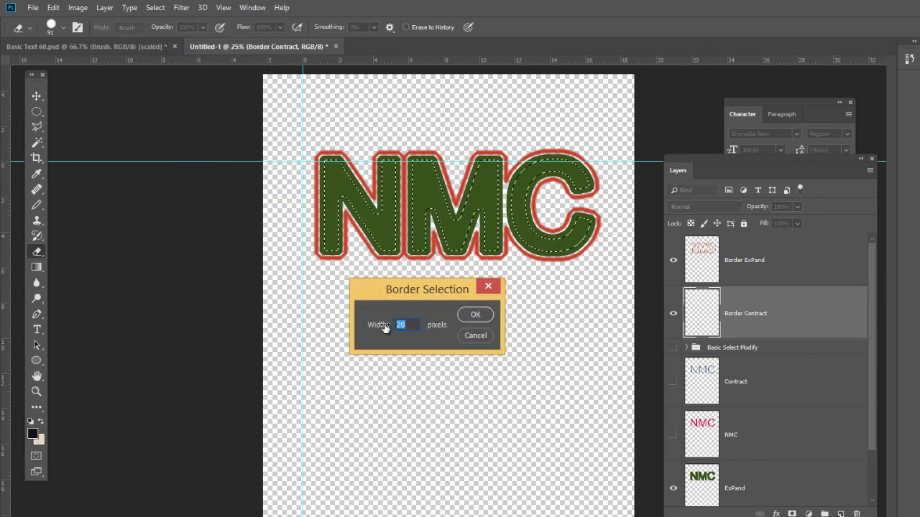
type("30")
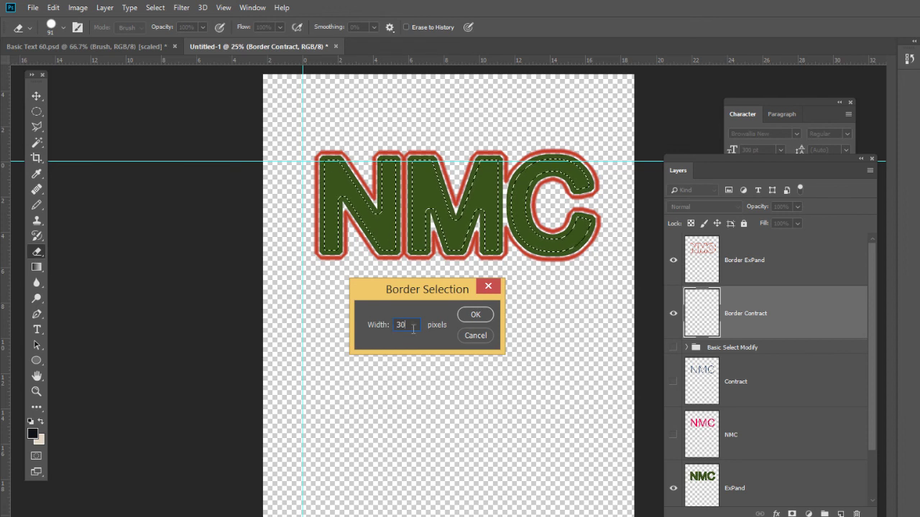
left_click(476, 315)
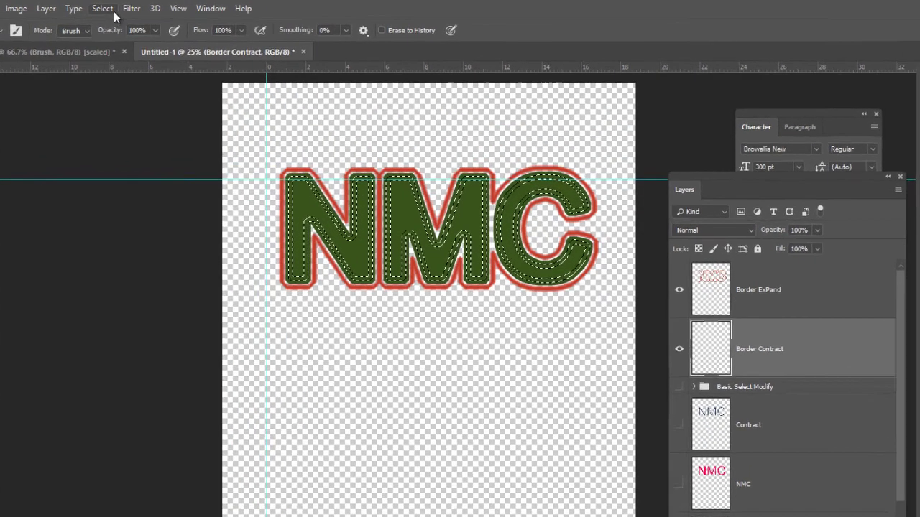
left_click(155, 8)
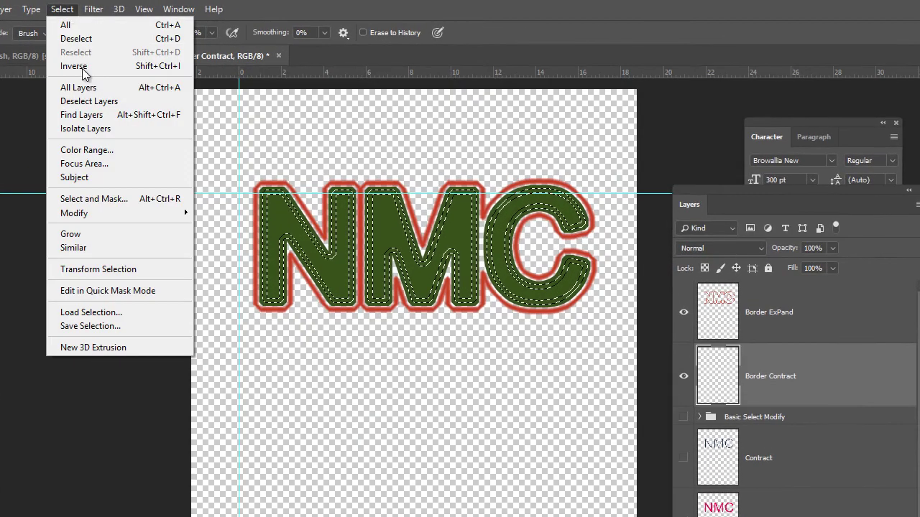
mouse_move(99, 212)
left_click(224, 212)
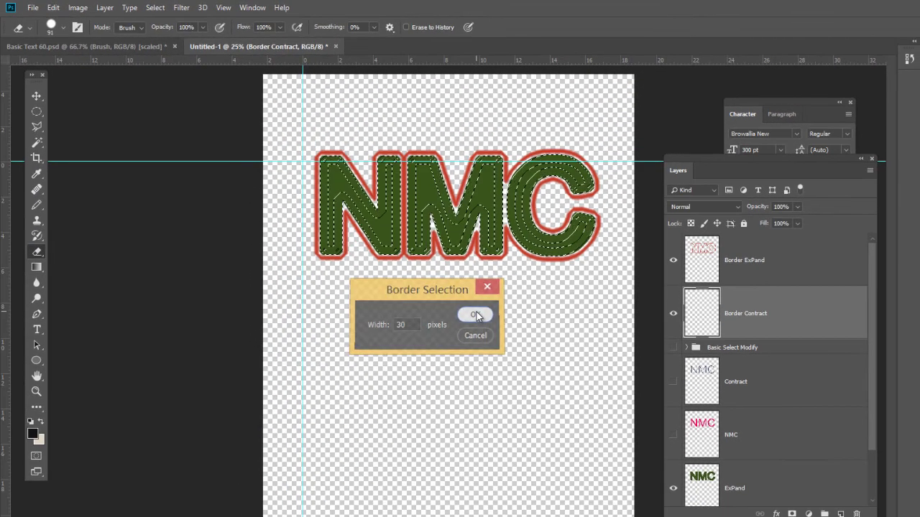
left_click(467, 336)
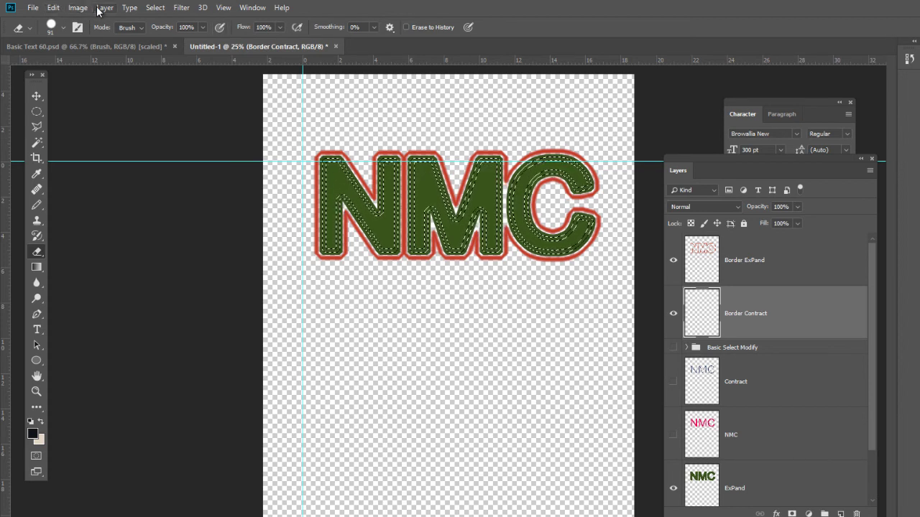
Step: Apply a 10-pixel-wide Border modification to the current letter selection on Border Contract
left_click(153, 8)
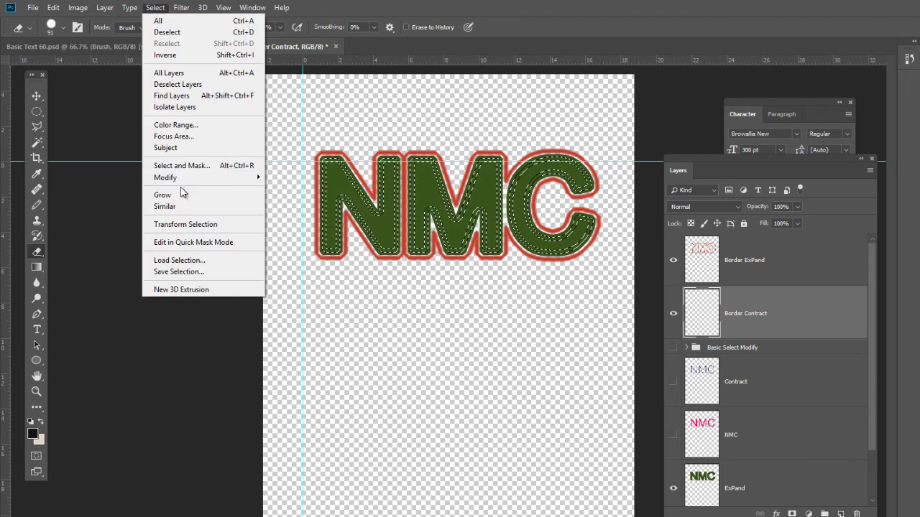
mouse_move(184, 178)
left_click(320, 179)
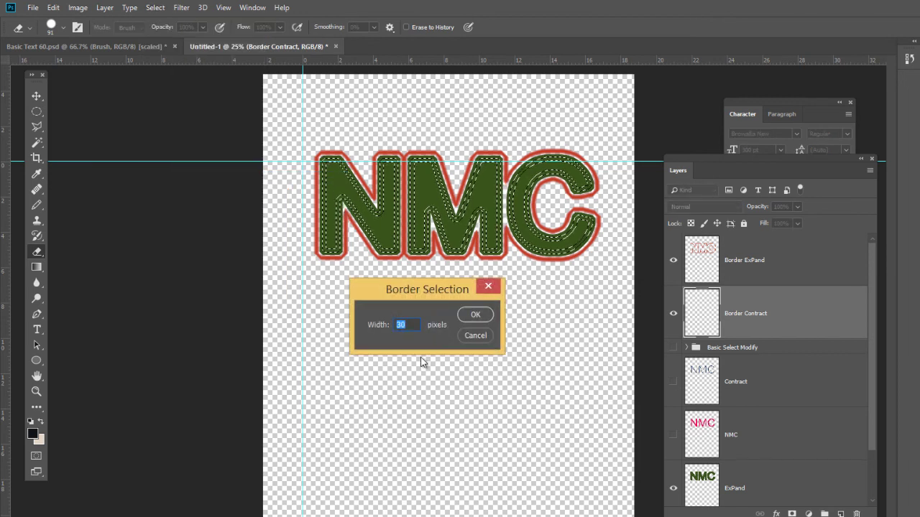
type("10")
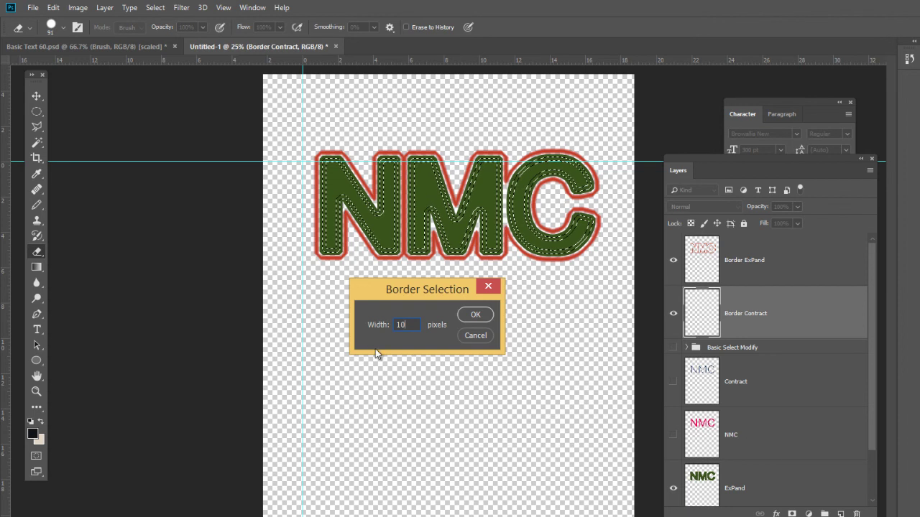
left_click(478, 315)
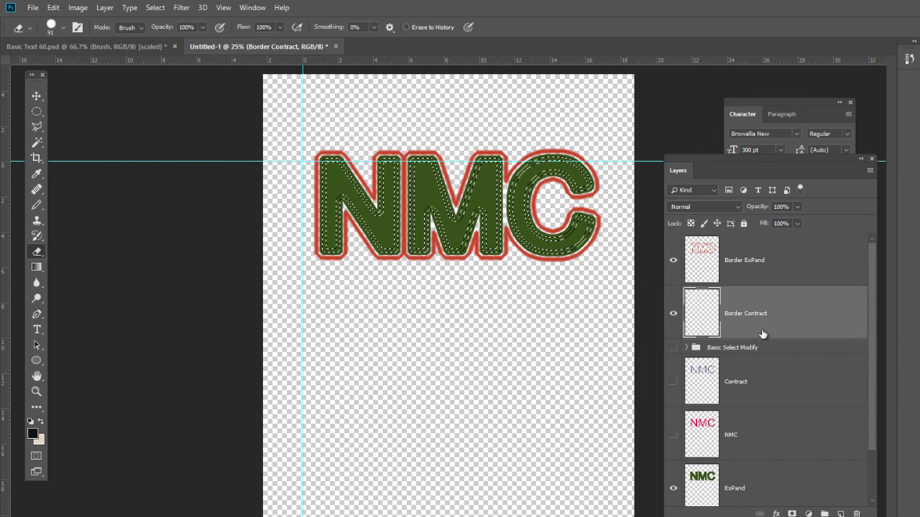
Step: Load the ExPand layer's NMC letters as a selection while keeping Border Contract as the active layer
left_click(708, 490, "ctrl")
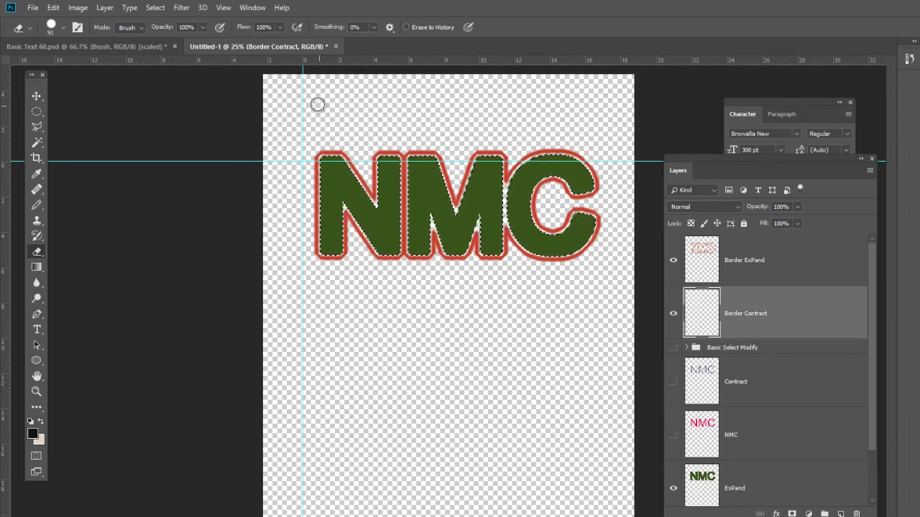
Step: Try a 40-pixel-wide Border modification on the uncontracted letter selection, and undo it
left_click(154, 8)
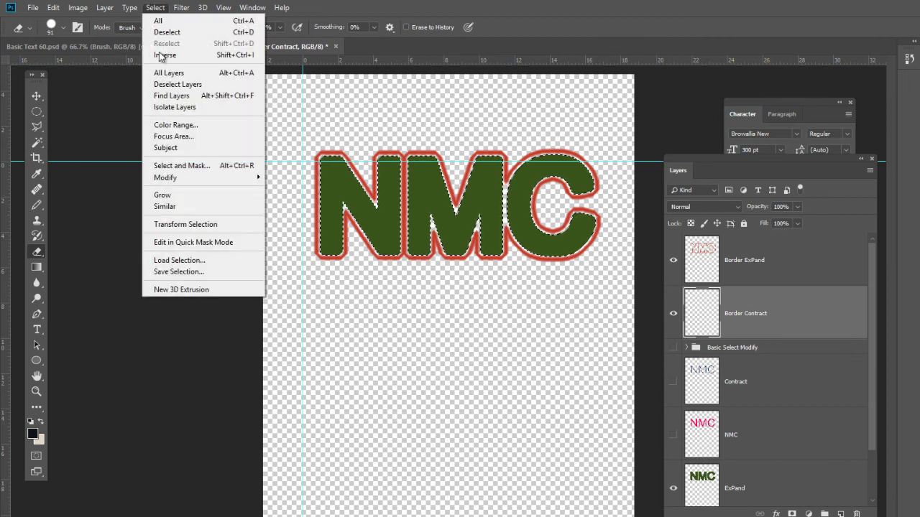
mouse_move(180, 178)
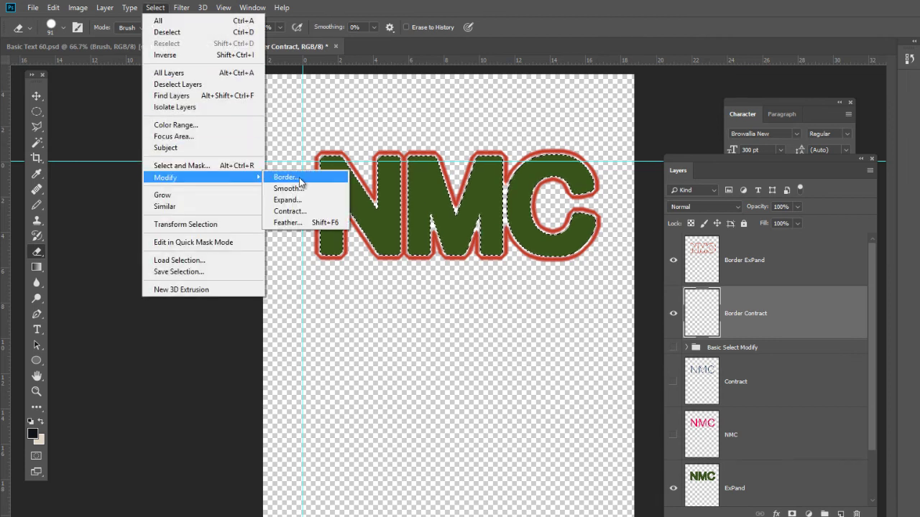
left_click(301, 178)
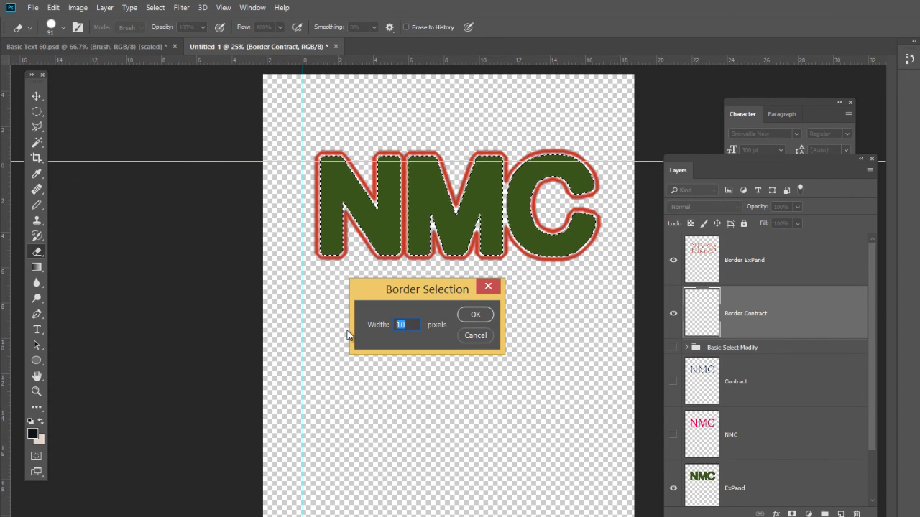
type("40")
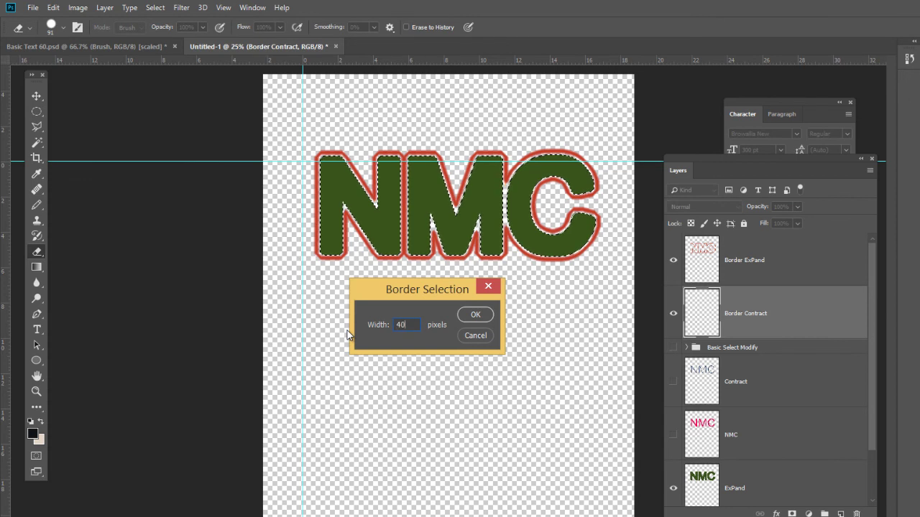
left_click(472, 317)
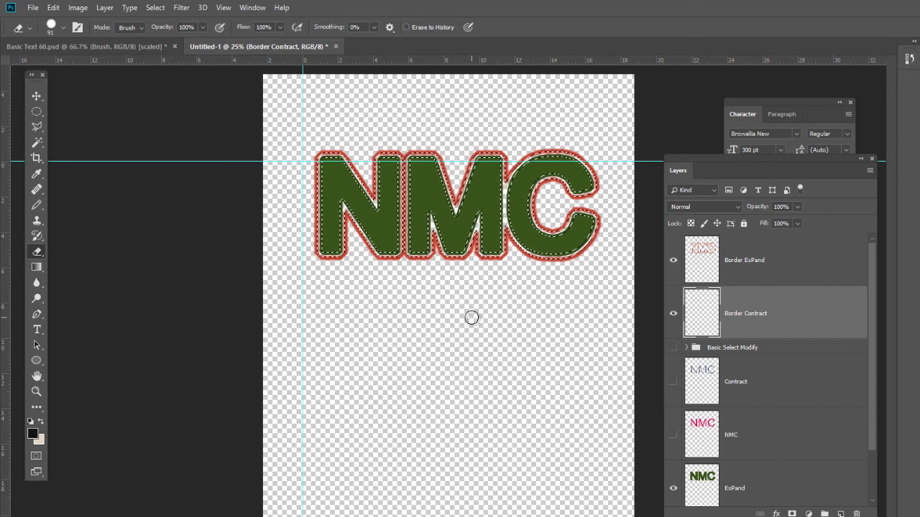
key("ctrl+z")
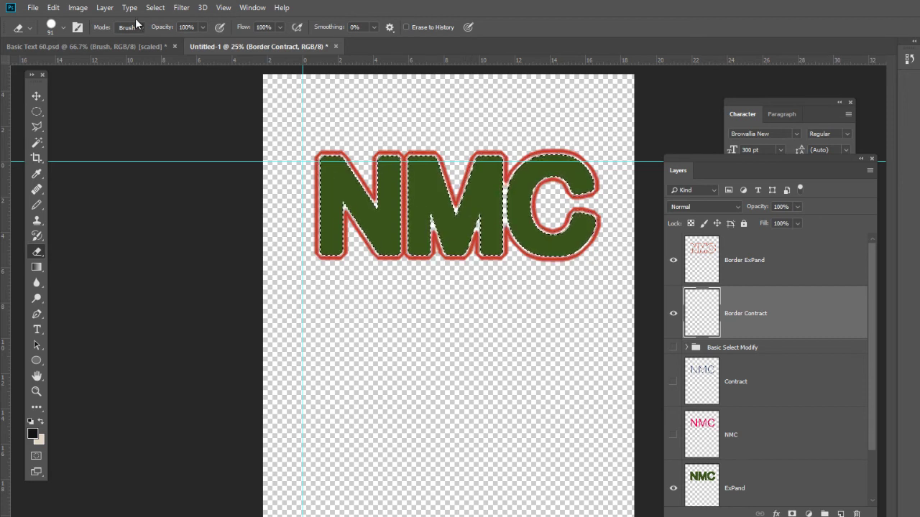
Step: Contract the NMC letter selection by 40 pixels
left_click(154, 7)
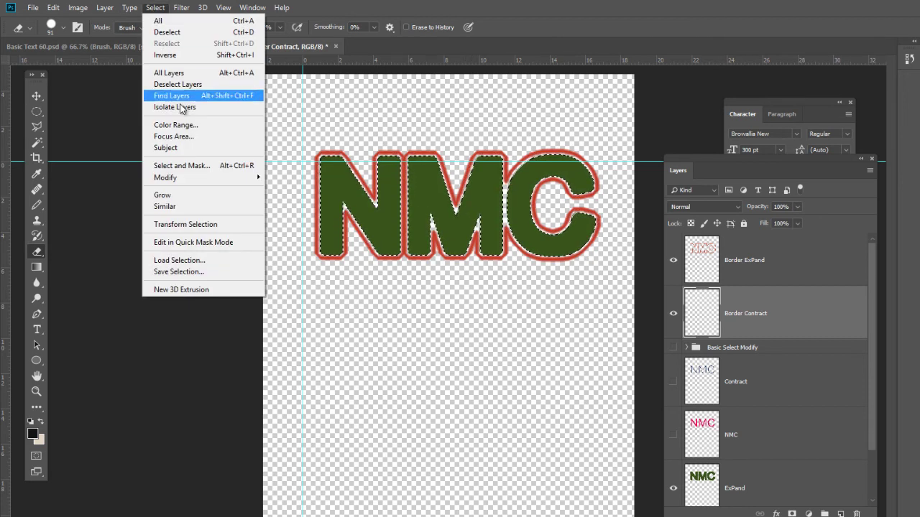
mouse_move(209, 181)
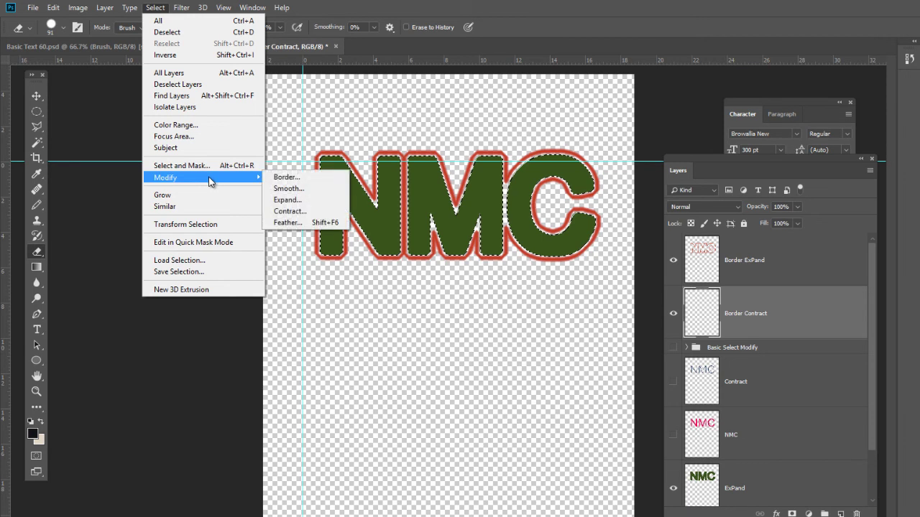
left_click(301, 211)
left_click(565, 196)
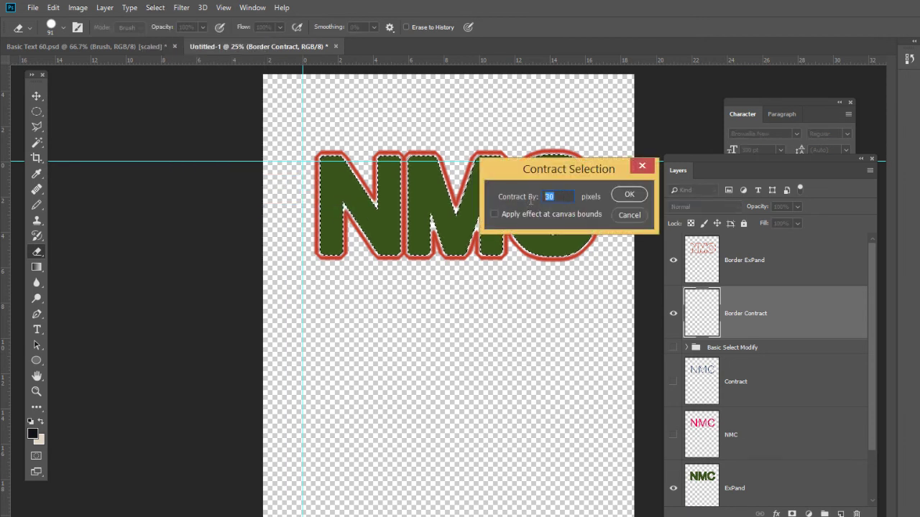
type("40")
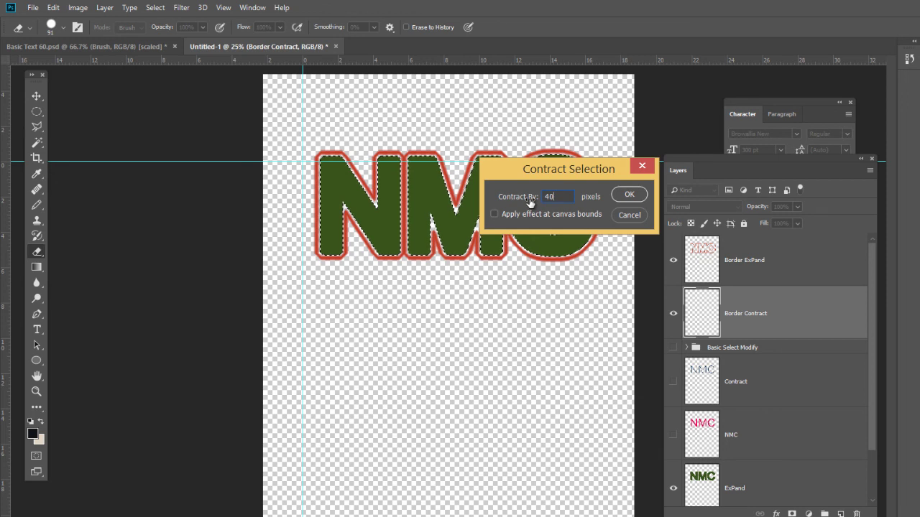
left_click(629, 195)
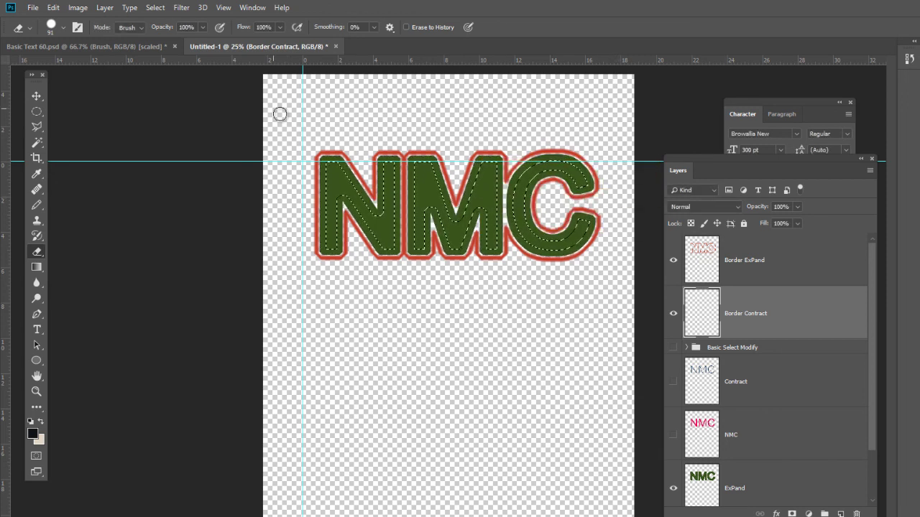
Step: Convert the contracted letter selection into a border selection 40 pixels wide
left_click(155, 8)
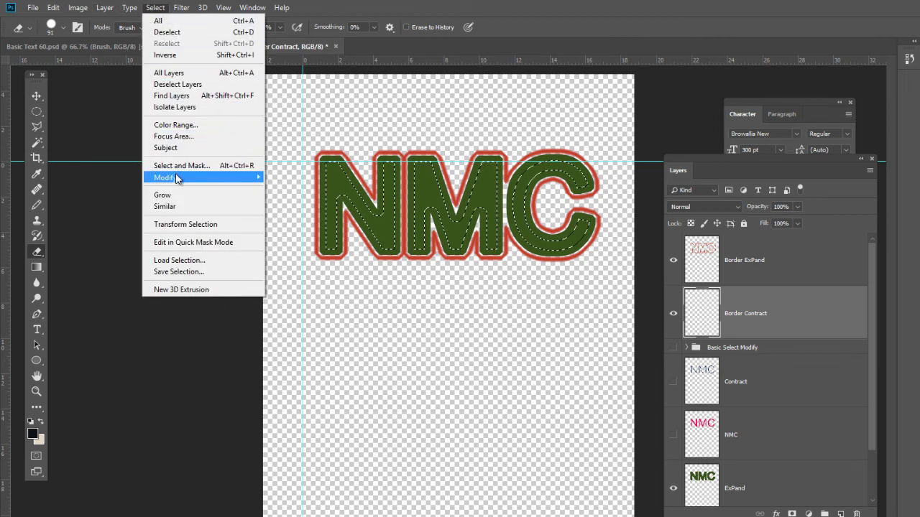
mouse_move(177, 177)
left_click(283, 177)
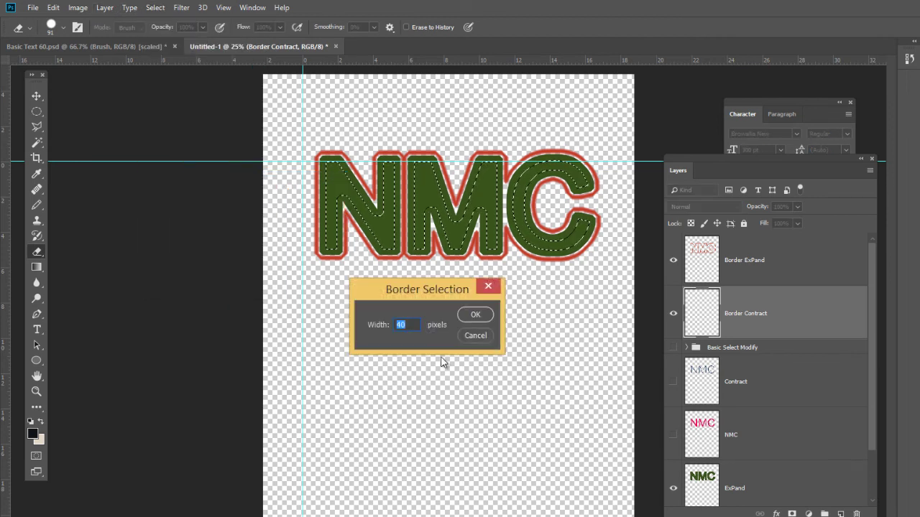
left_click(475, 314)
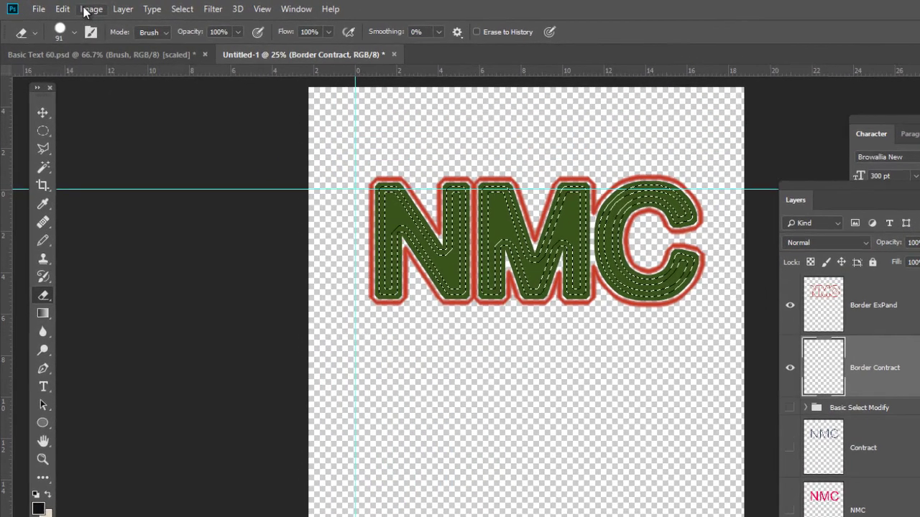
Step: Fill the border selection on Border Contract with the turquoise colour 42eecc at 100% opacity in Normal mode
left_click(53, 8)
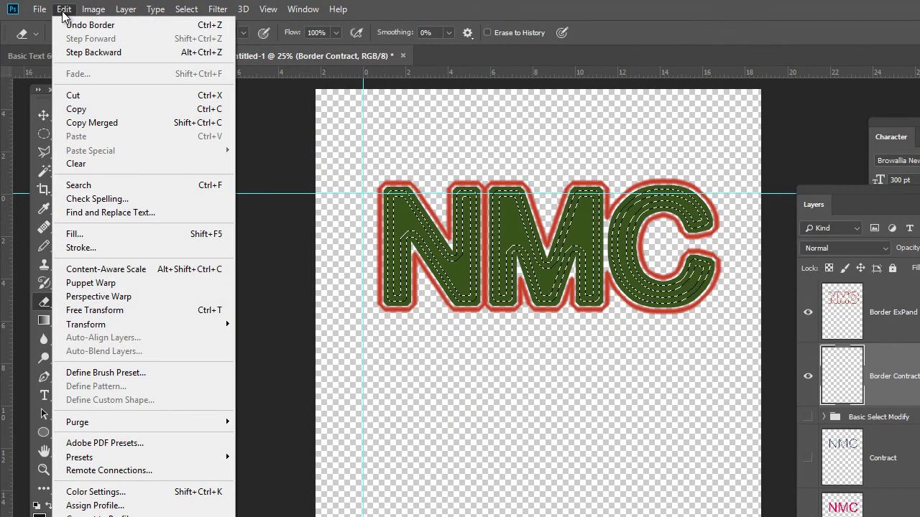
left_click(92, 234)
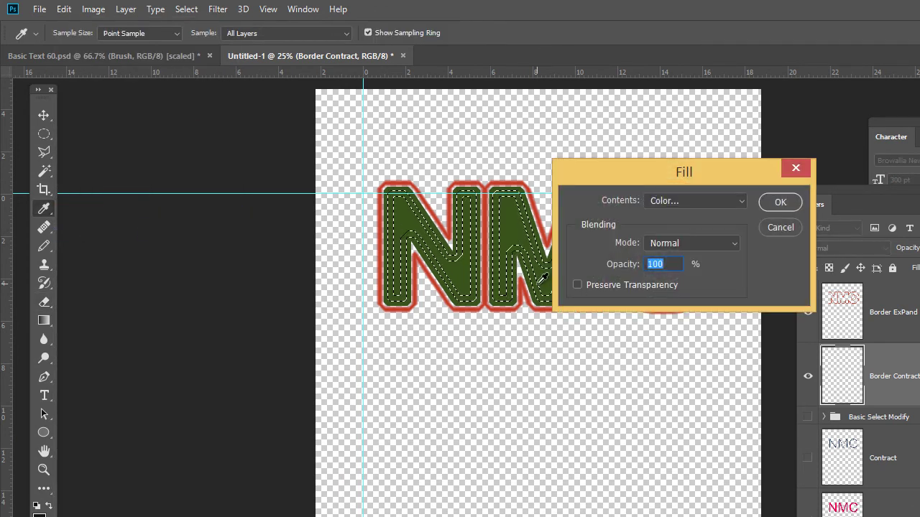
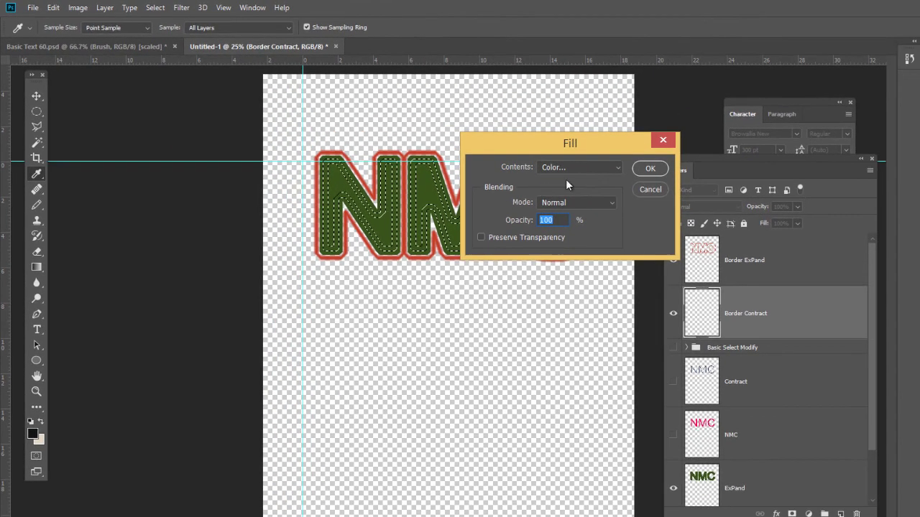
left_click(590, 169)
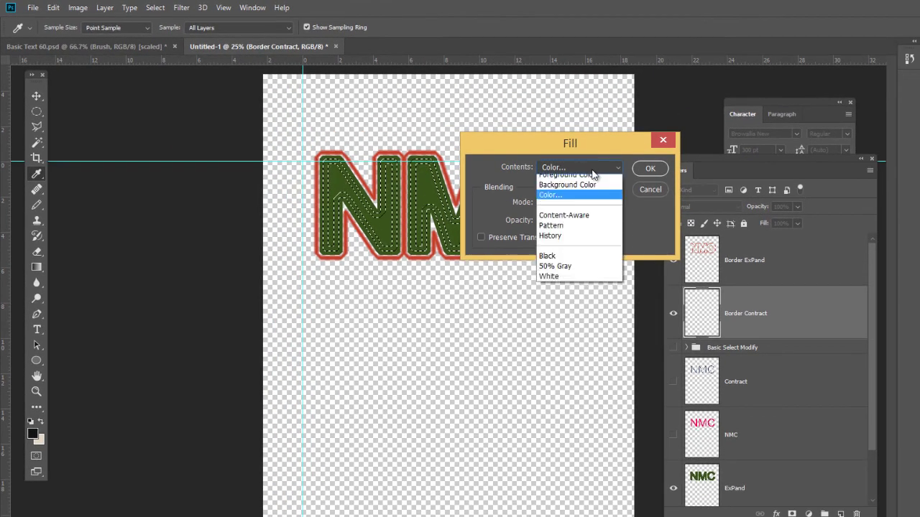
left_click(556, 200)
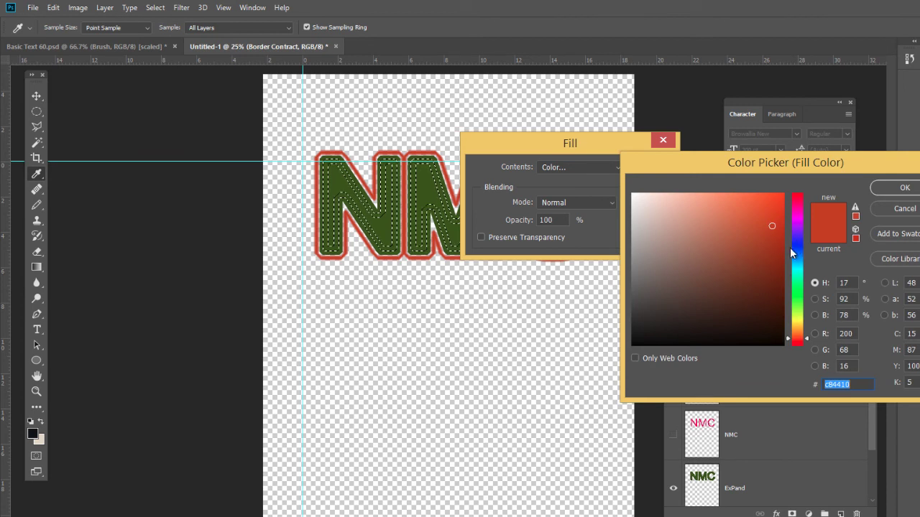
left_click_drag(804, 329, 796, 281)
left_click(742, 204)
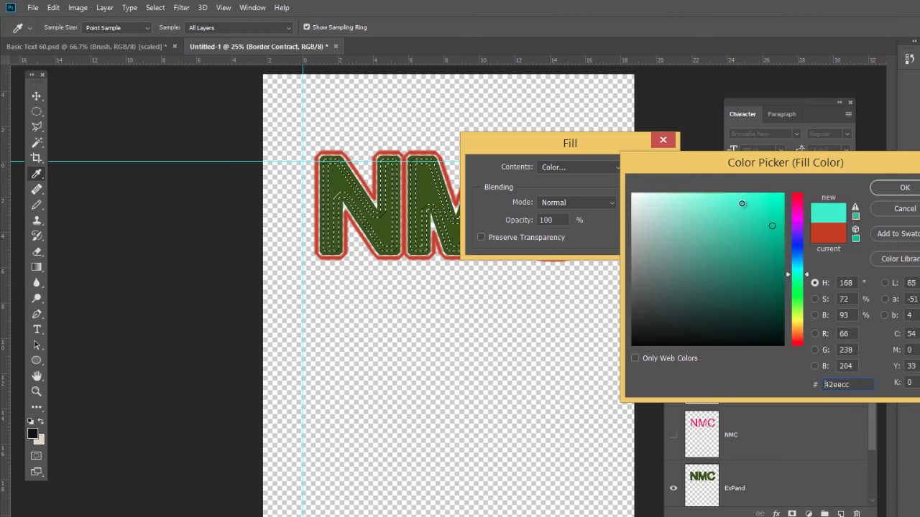
left_click(898, 187)
left_click(650, 169)
key("e")
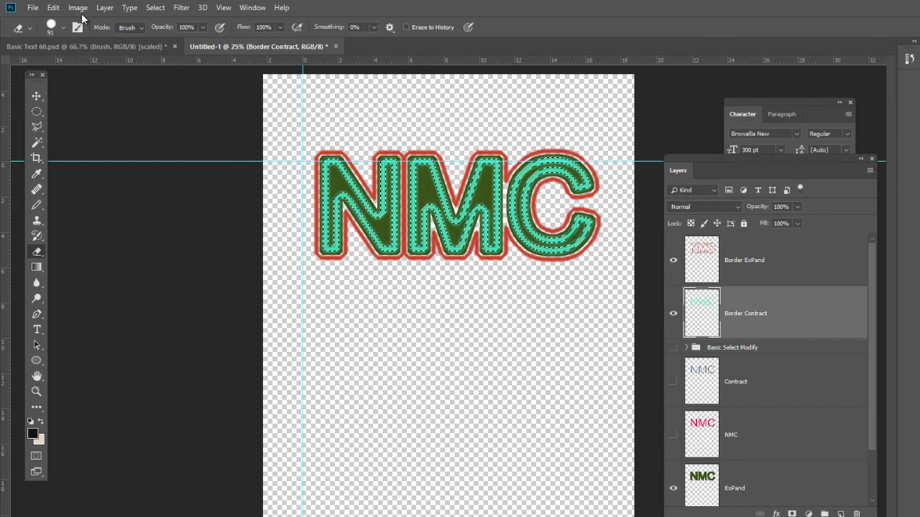
Step: Repeat the turquoise fill two more times on the same border selection to make its colour denser
left_click(54, 7)
left_click(81, 194)
left_click(650, 170)
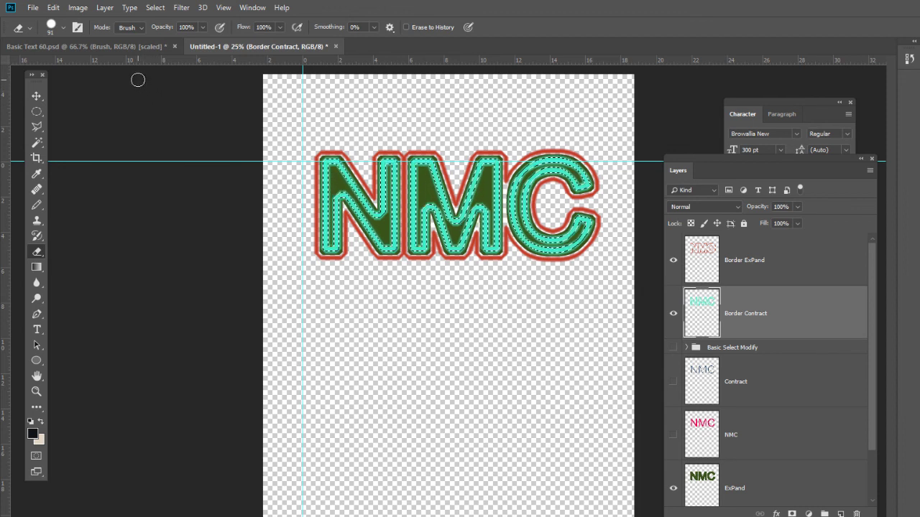
left_click(54, 8)
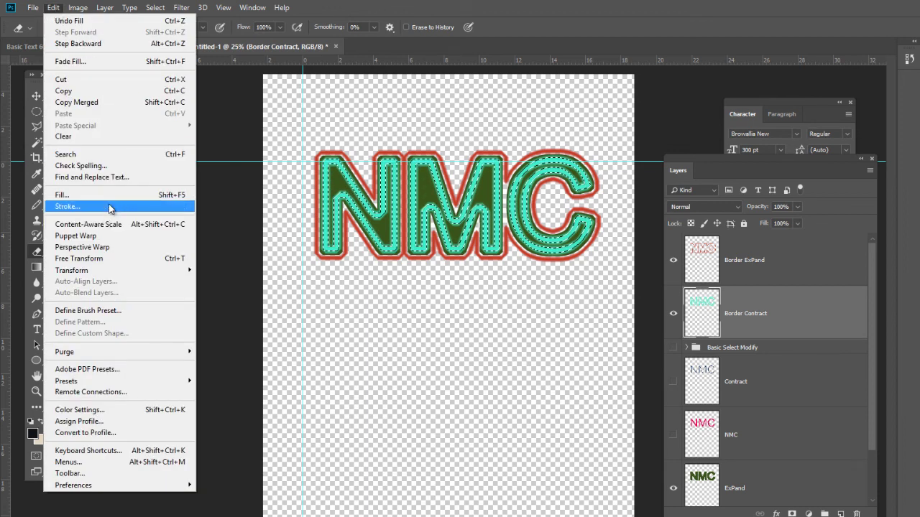
left_click(113, 195)
left_click(650, 169)
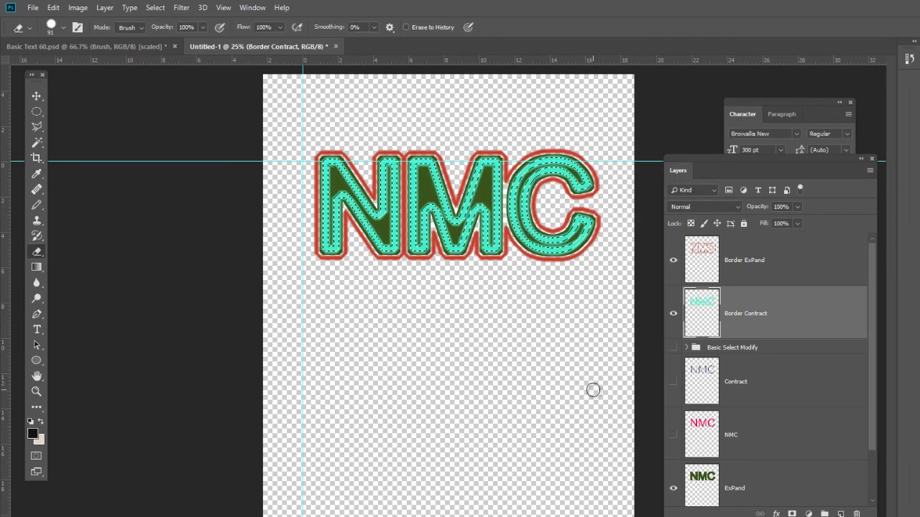
Step: Deselect the border selection and hide the ExPand layer
key("ctrl+d")
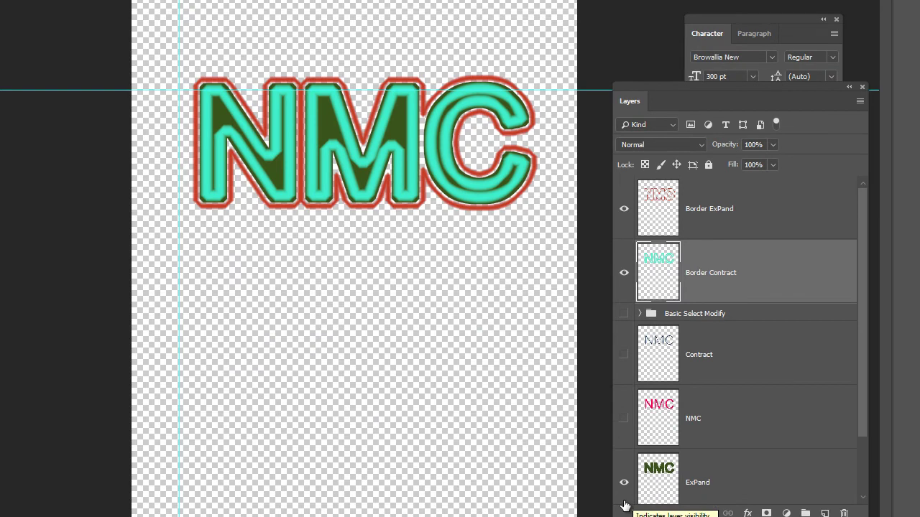
left_click(625, 488)
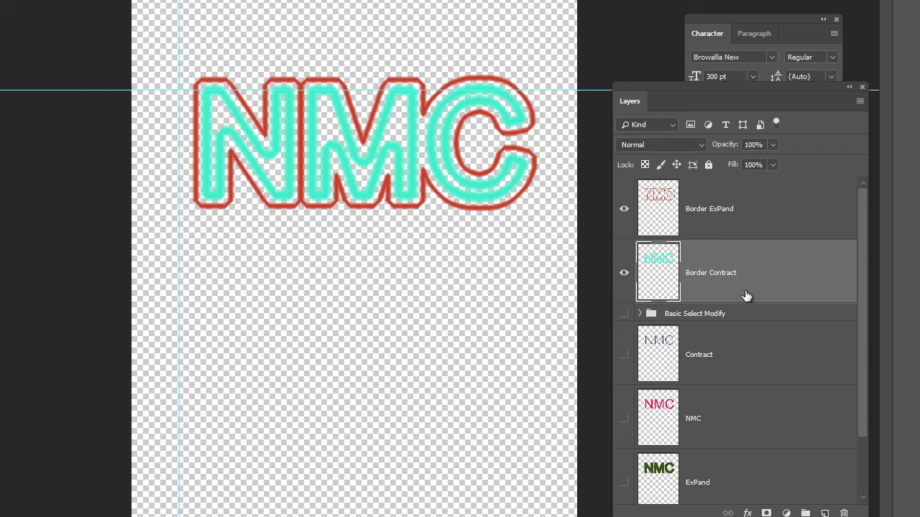
Step: Delete the ExPand layer and undo the deletion
left_click(804, 479)
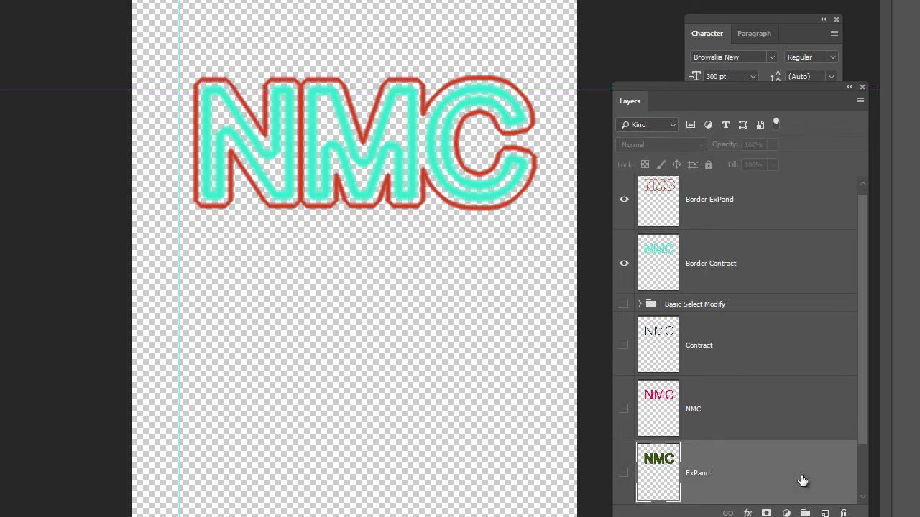
left_click_drag(817, 476, 845, 513)
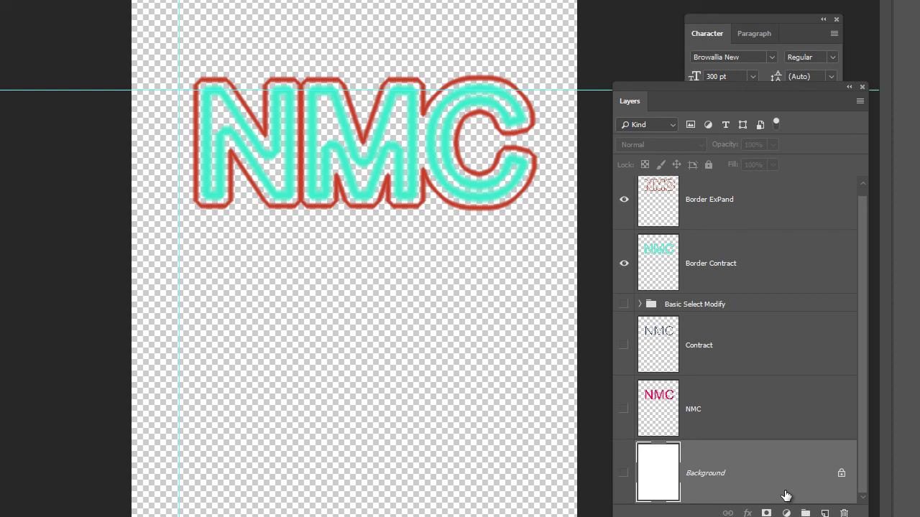
key("ctrl+z")
Step: Try to duplicate the ExPand layer and move the copy up to the Basic Select Modify group, undoing the move
left_click_drag(826, 482, 825, 512)
left_click_drag(755, 478, 744, 304)
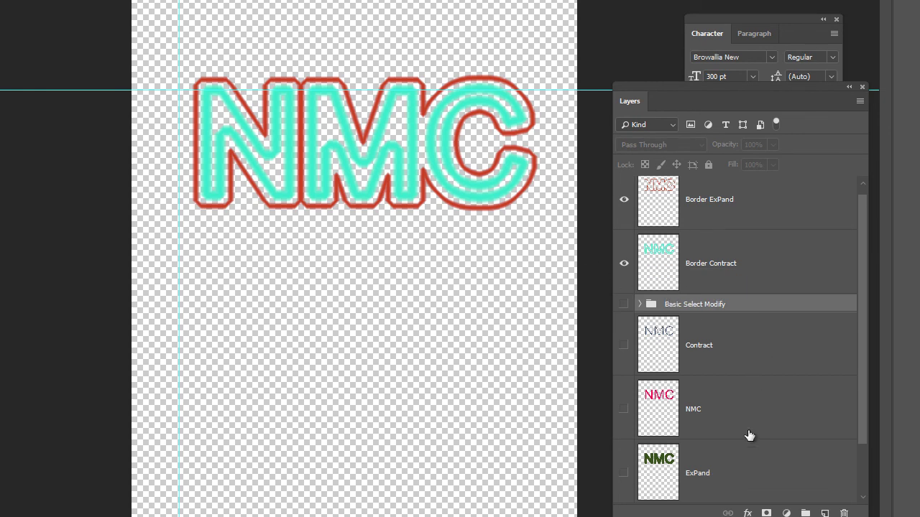
key("ctrl+z")
Step: Duplicate the ExPand layer and place the copy directly below Border Contract, above the Basic Select Modify group
left_click_drag(828, 470, 825, 512)
left_click_drag(716, 478, 707, 257)
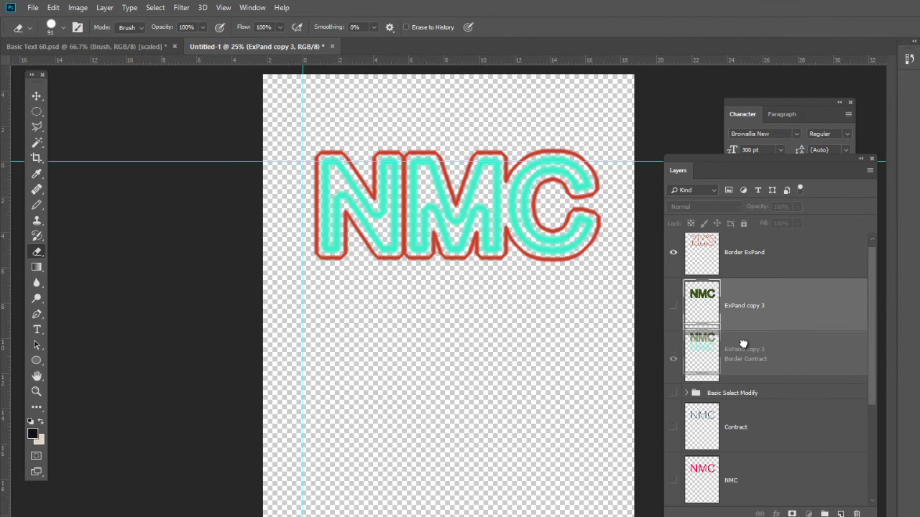
left_click_drag(743, 344, 744, 367)
Step: Show the duplicated ExPand layer and rename it as "Black BG"
left_click(674, 359)
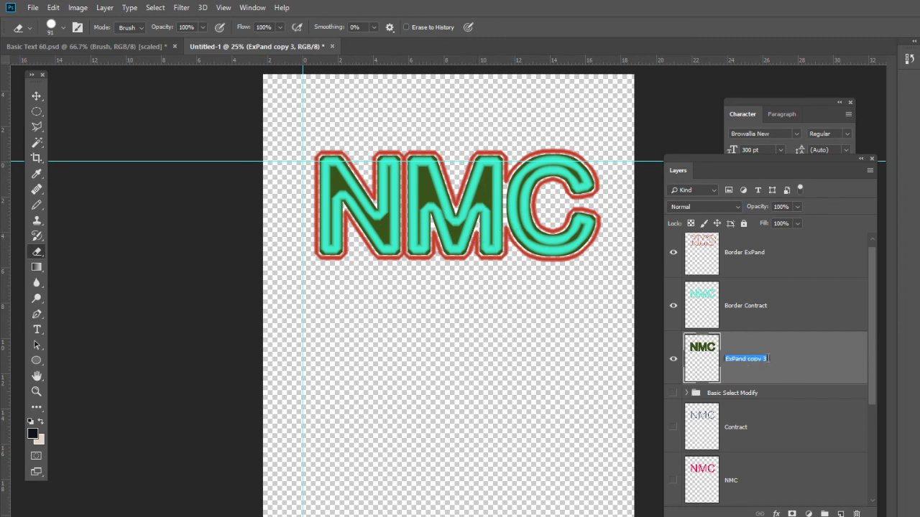
type("Black BG")
key("Return")
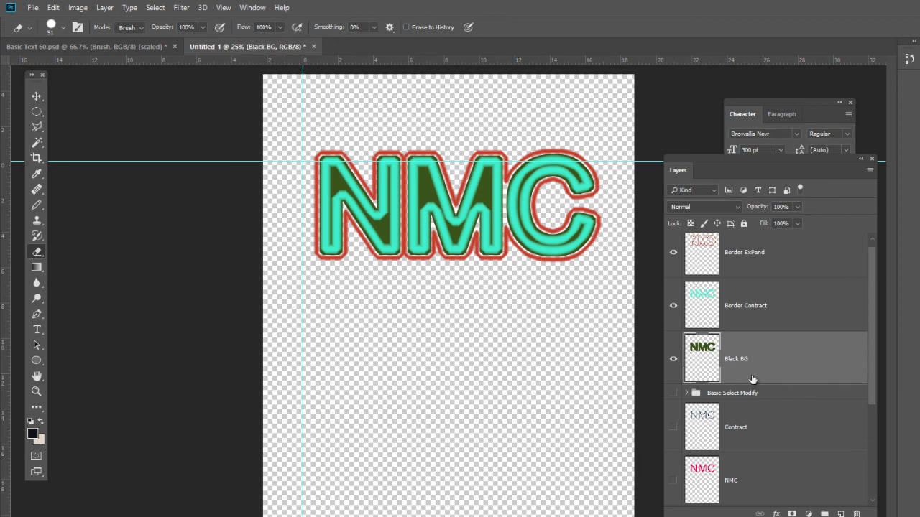
Step: Load the Black BG layer's letter shapes as a selection
left_click(710, 378, "ctrl")
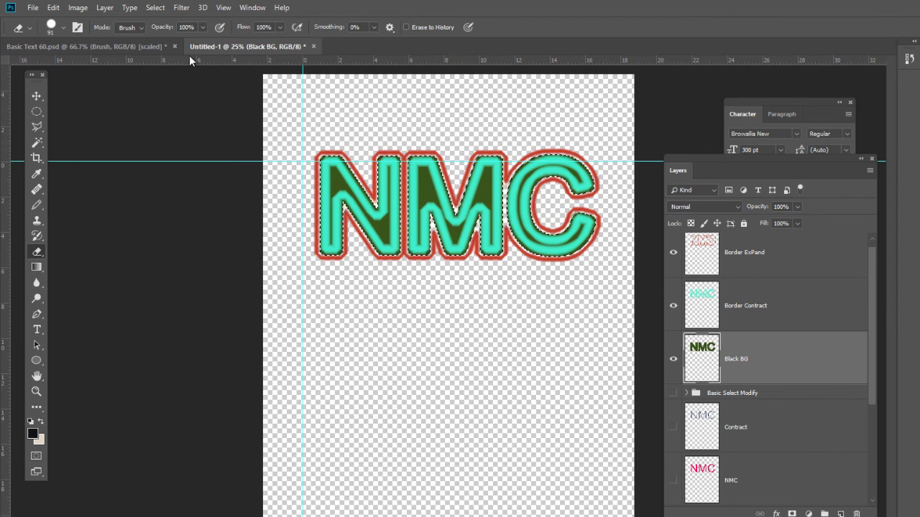
Step: Try expanding the Black BG letter selection by 20 pixels, and undo the expansion
left_click(156, 7)
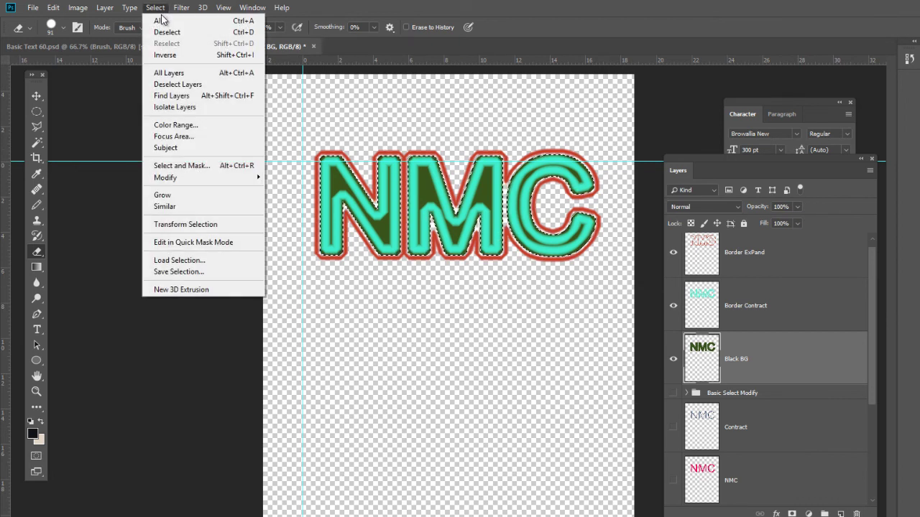
mouse_move(208, 178)
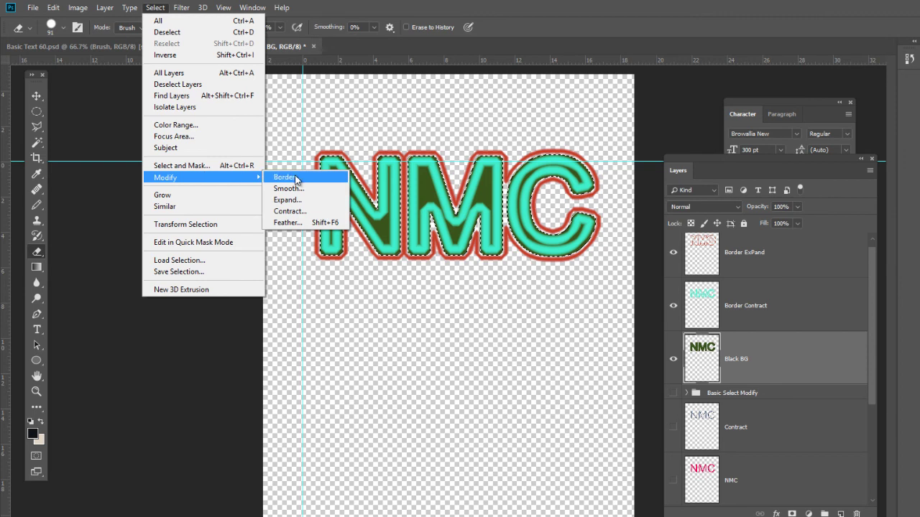
left_click(297, 202)
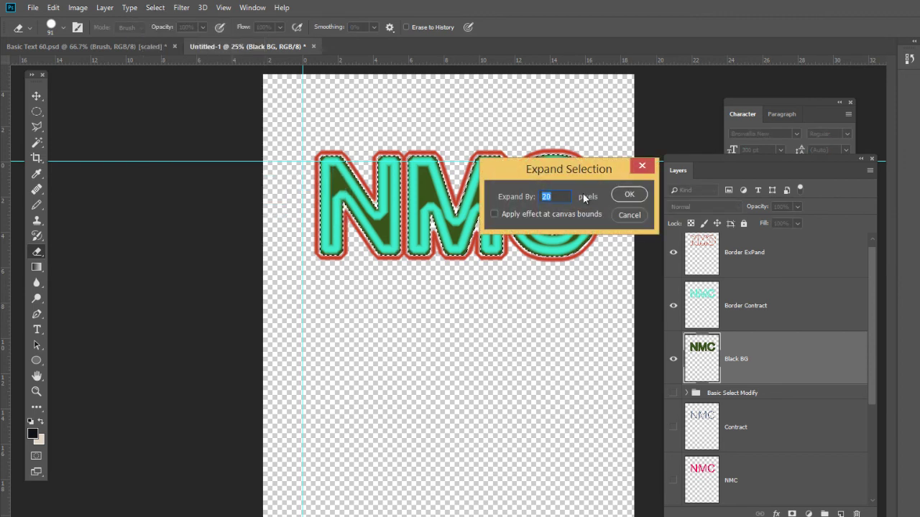
left_click(630, 194)
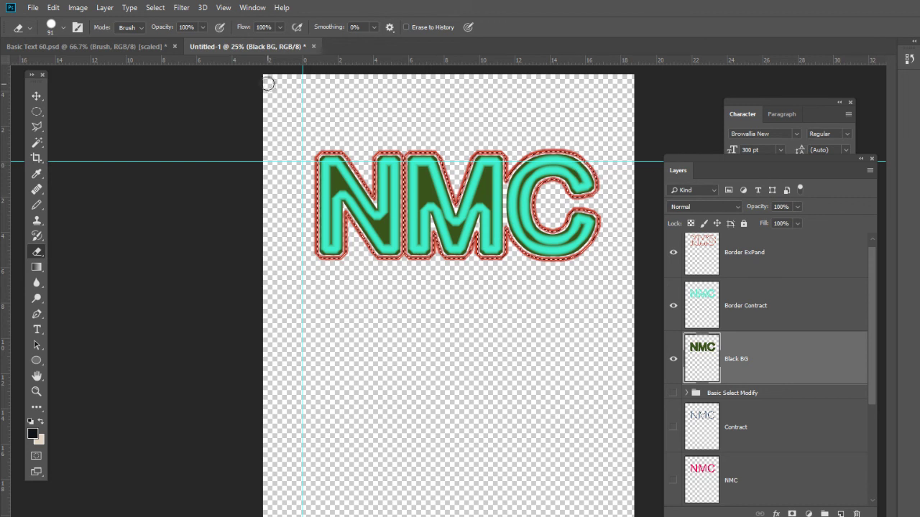
key("ctrl+z")
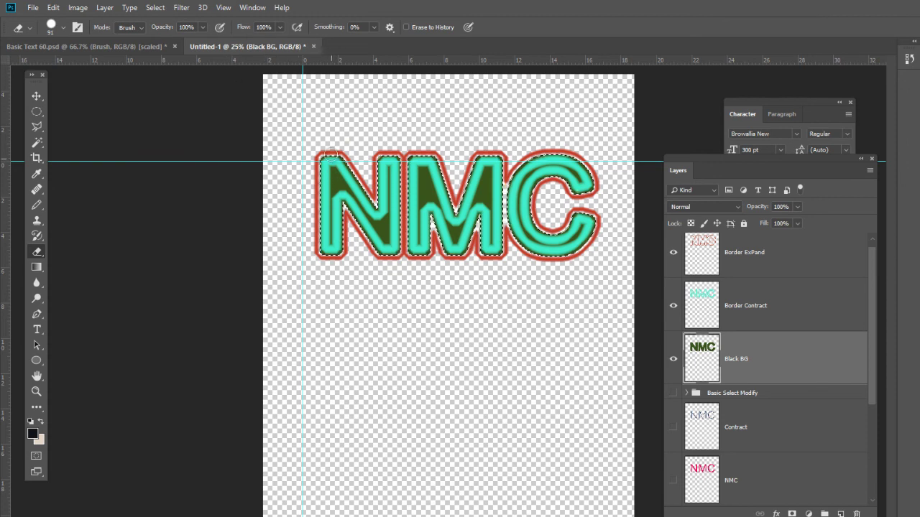
Step: Expand the letter selection so that it reaches just beyond the red outer border of NMC
left_click(150, 9)
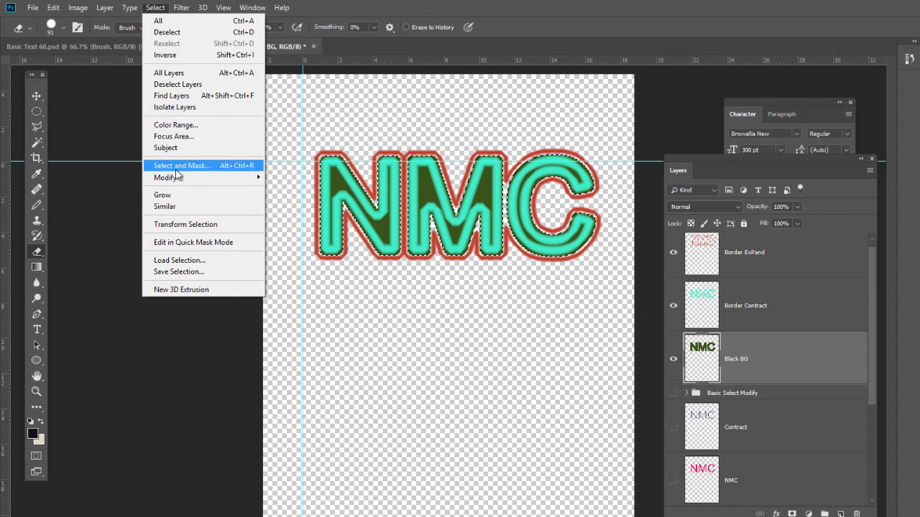
mouse_move(223, 181)
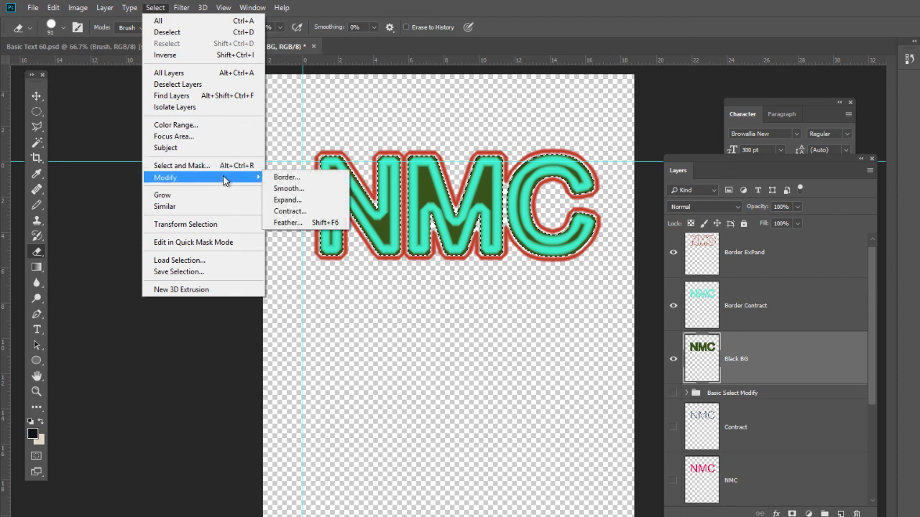
left_click(323, 203)
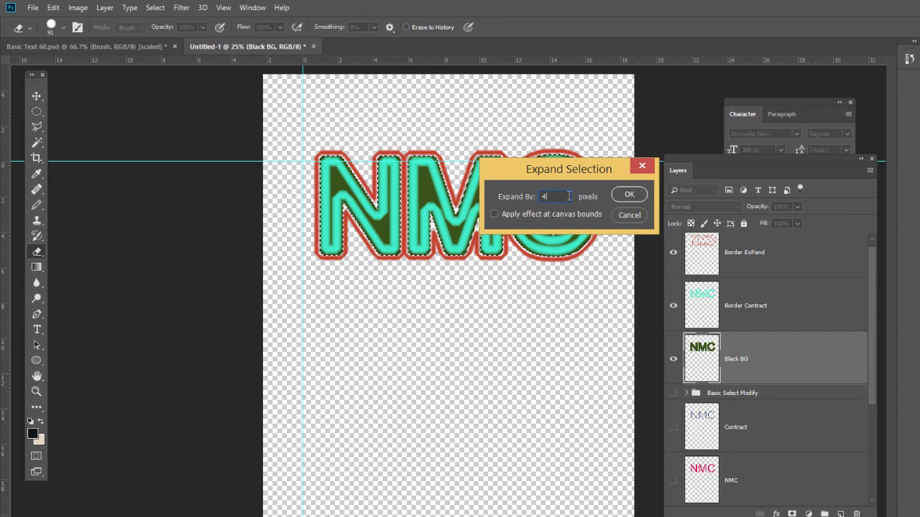
left_click(625, 196)
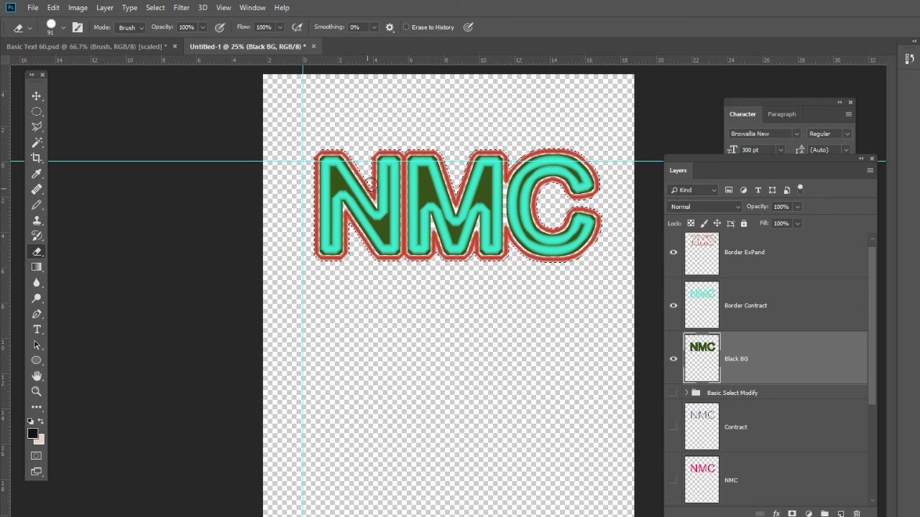
Step: Transform the selection about its centre to about 102.5% width and 103.1% height, leaving a small margin around the red border
left_click(156, 8)
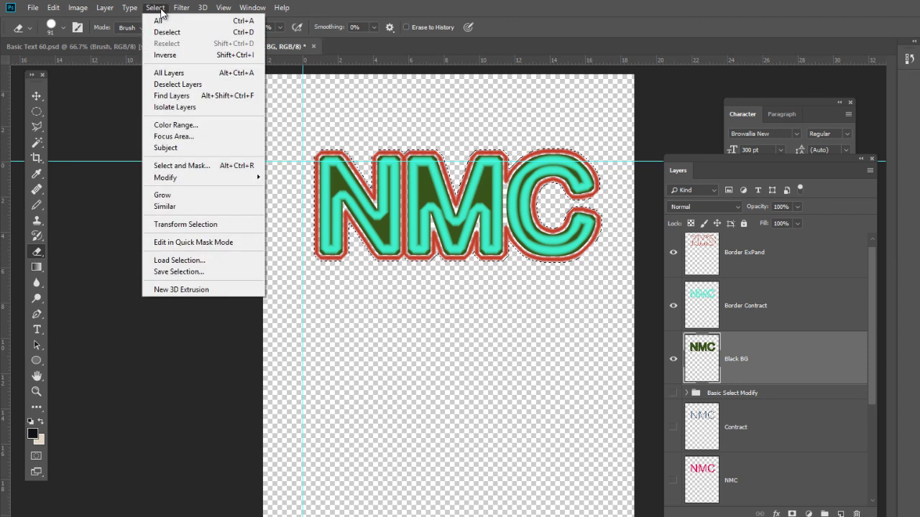
left_click(245, 225)
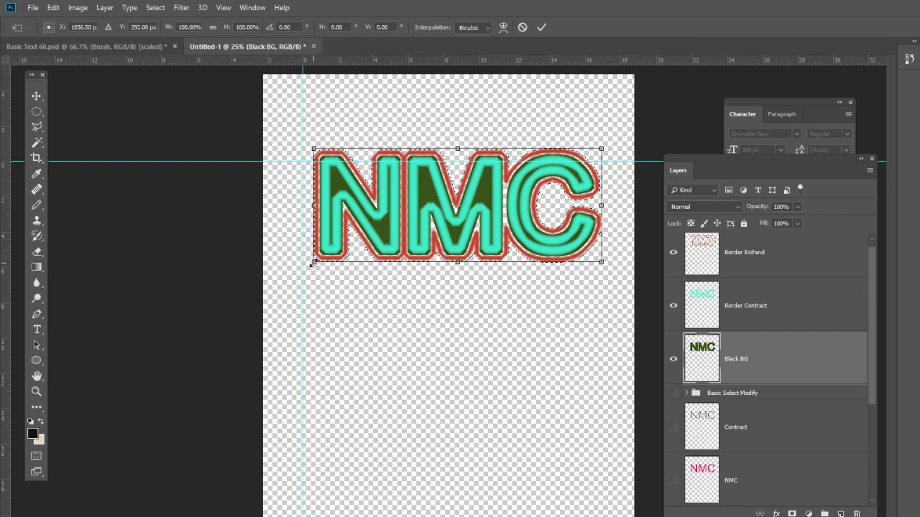
left_click_drag(300, 272, 296, 276)
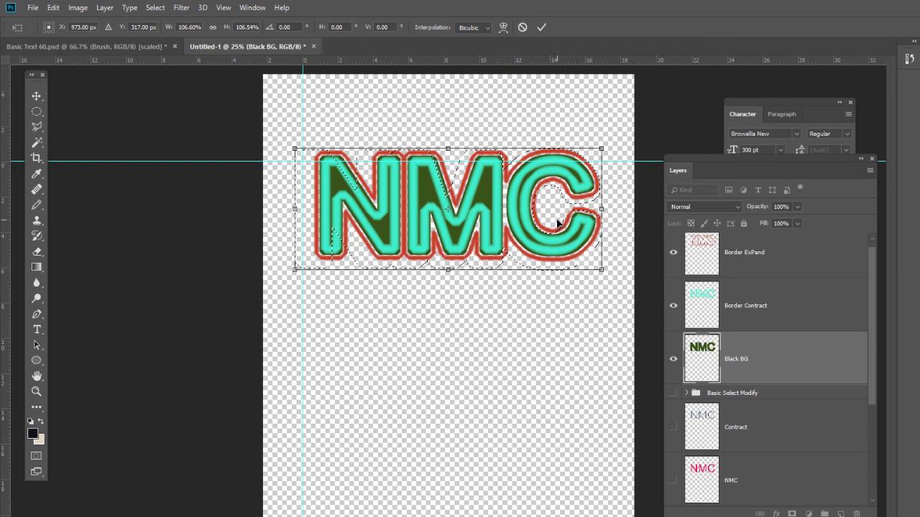
key("ctrl+z")
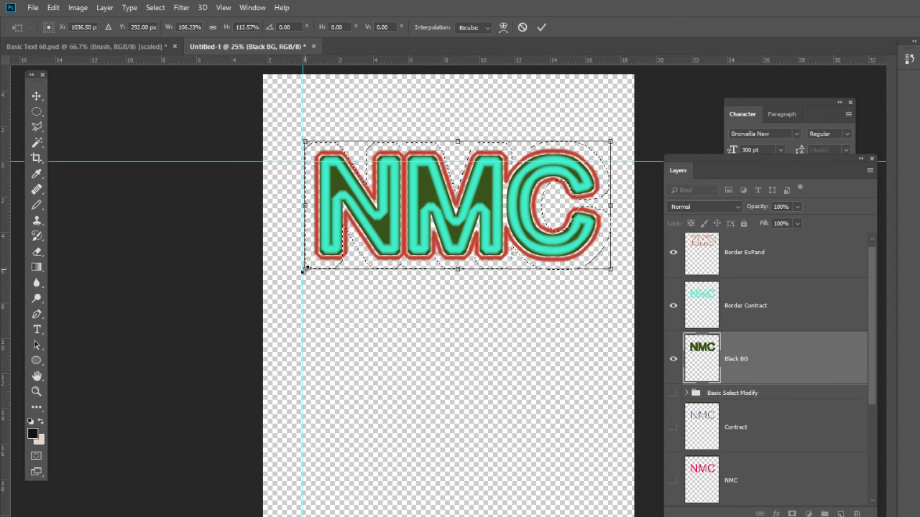
mouse_move(304, 270)
left_mouse_down()
mouse_move(316, 256)
mouse_move(345, 255)
mouse_move(318, 252)
mouse_move(302, 275)
mouse_move(302, 267)
left_mouse_up()
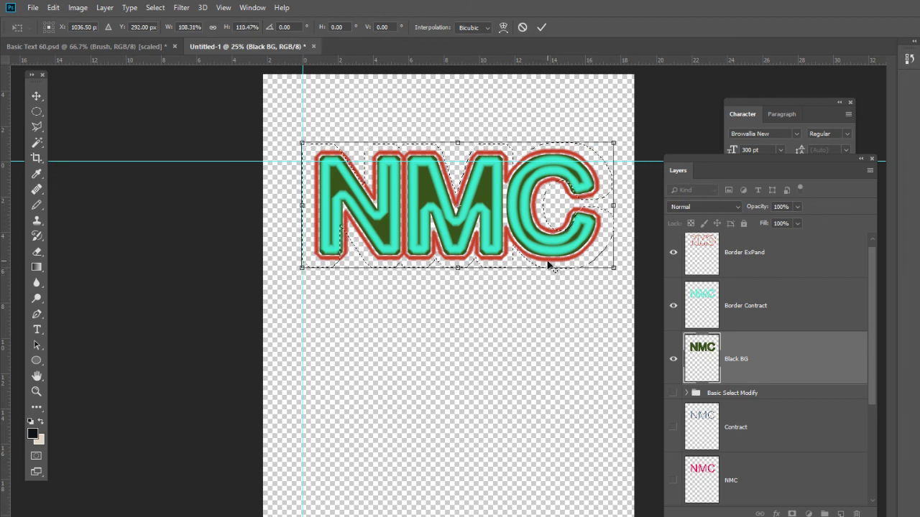
left_click_drag(611, 206, 605, 206)
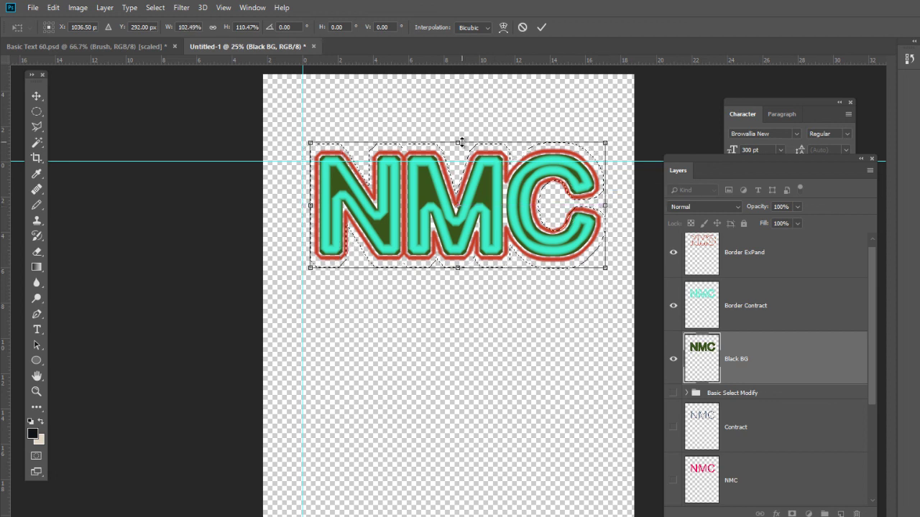
left_click_drag(457, 142, 457, 146)
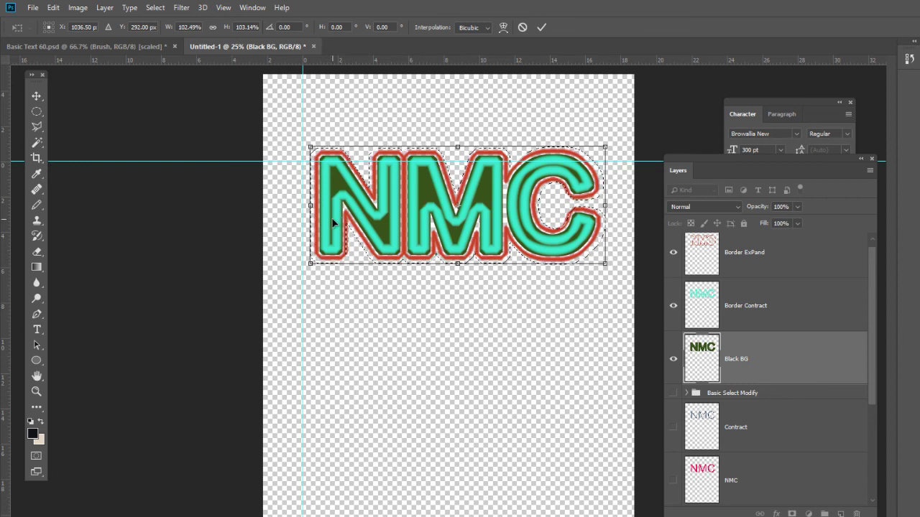
left_click(157, 9)
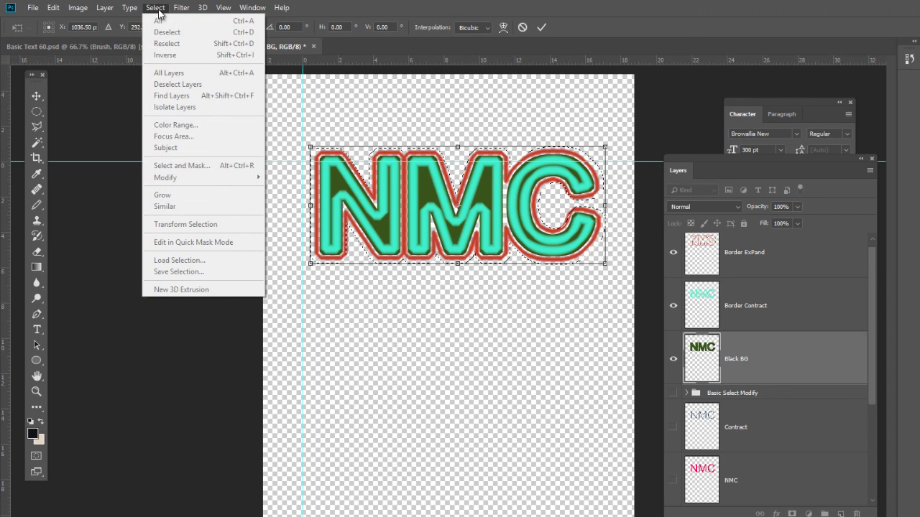
left_click(433, 327)
key("Return")
key("e")
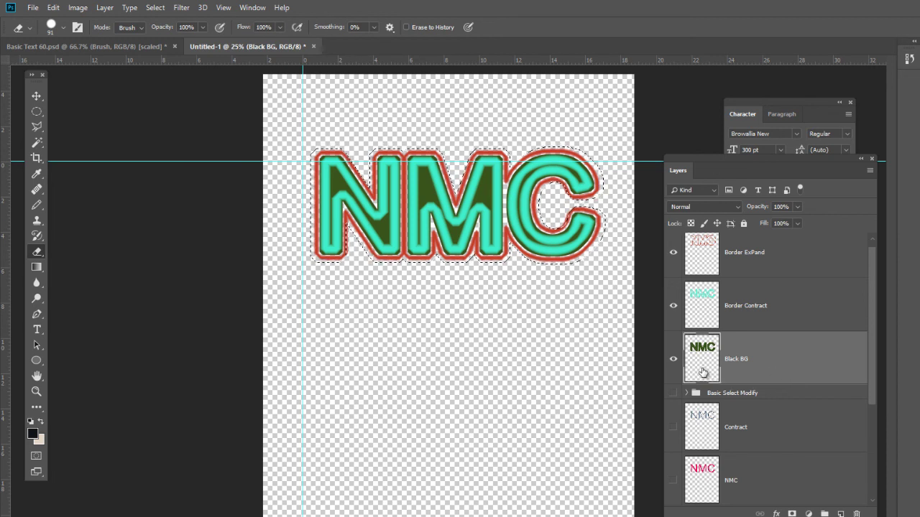
Step: Fill the selection on the Black BG layer with Black in Normal mode at 100% opacity, and deselect
left_click(56, 9)
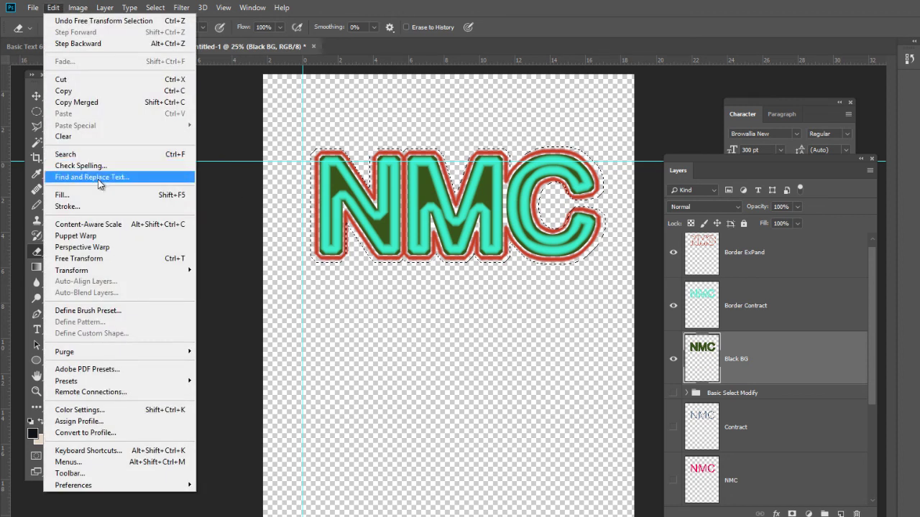
left_click(63, 195)
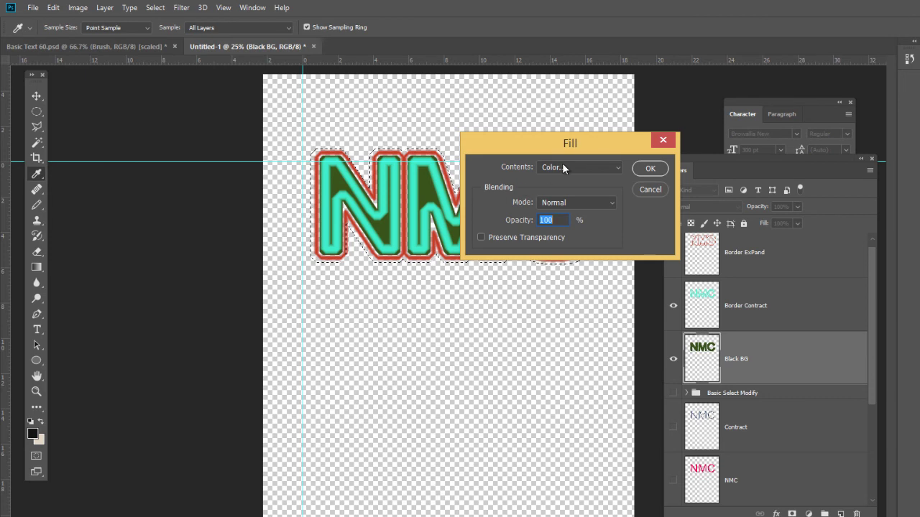
left_click(618, 169)
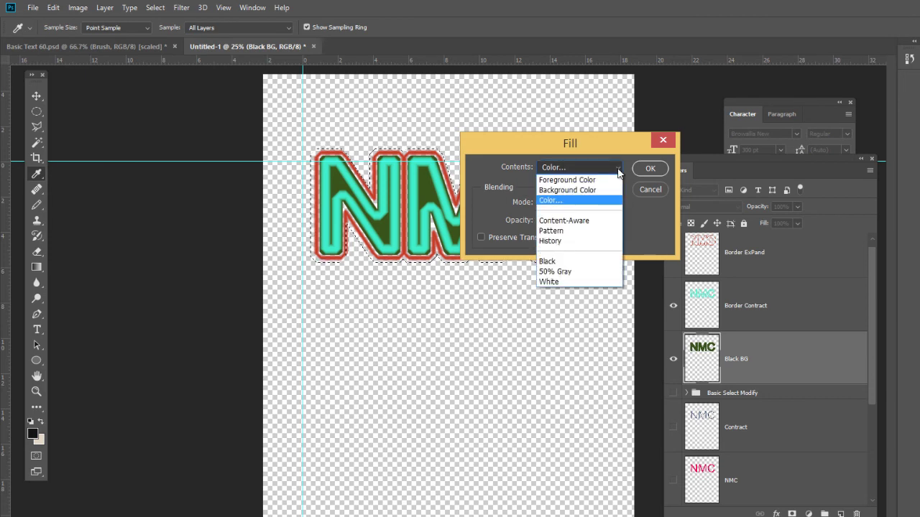
left_click(561, 262)
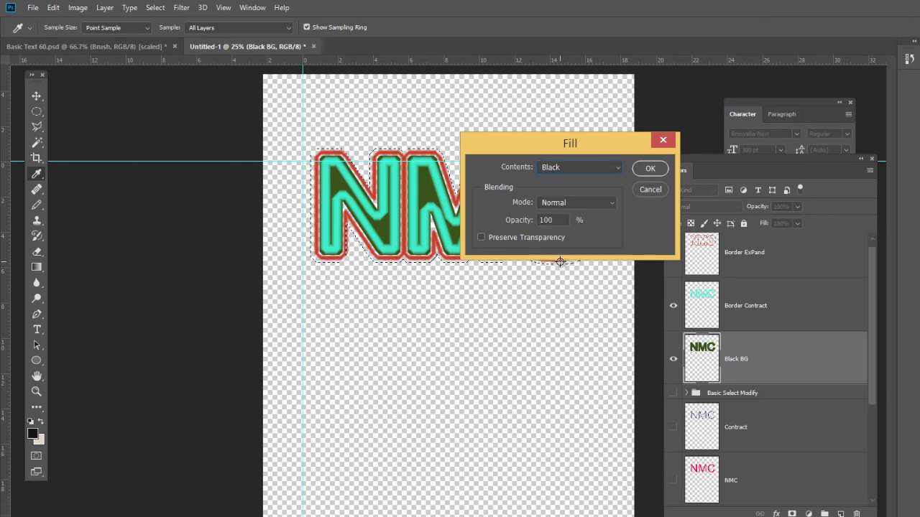
left_click(651, 168)
key("e")
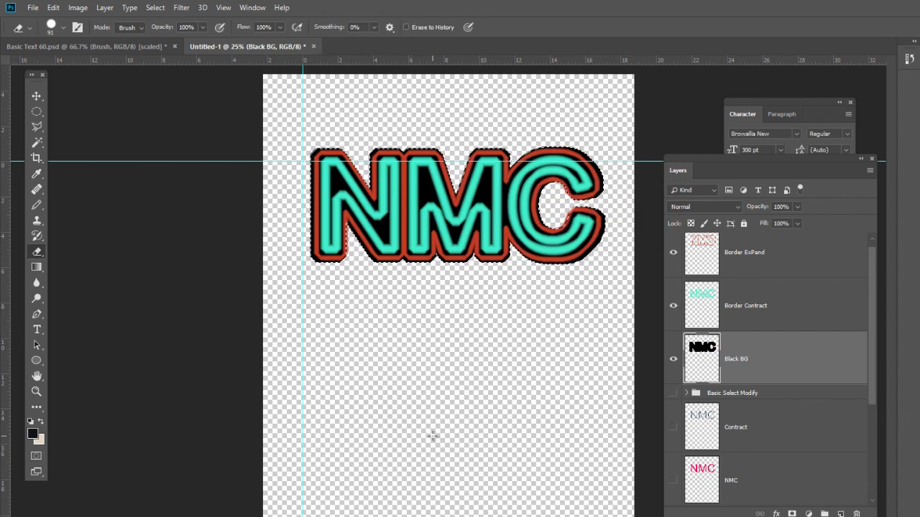
key("ctrl+d")
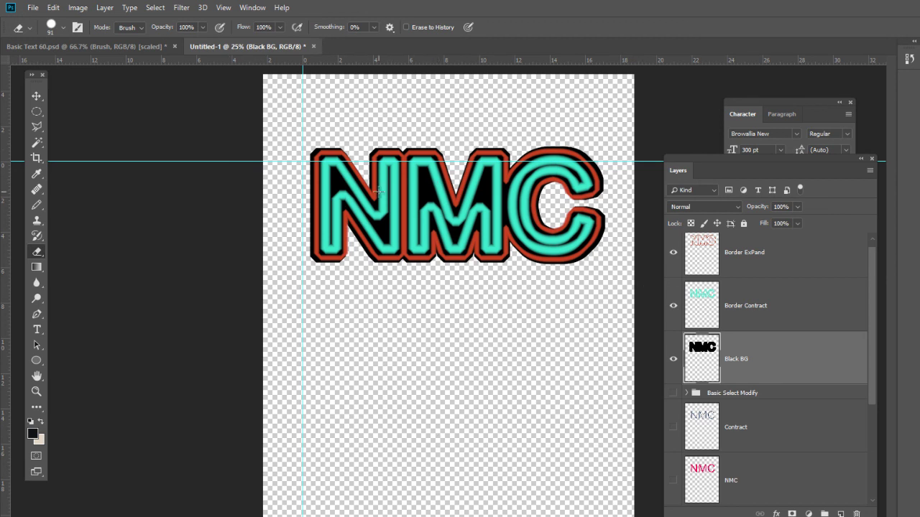
Step: Add Inner Glow and Outer Glow effects to the Border ExPand layer, with the Outer Glow opacity at 100%
left_click(753, 257)
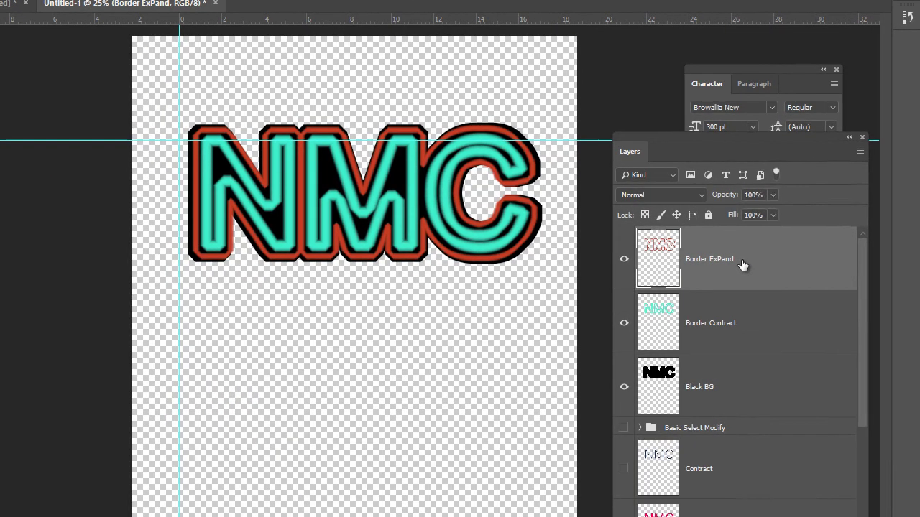
right_click(742, 265)
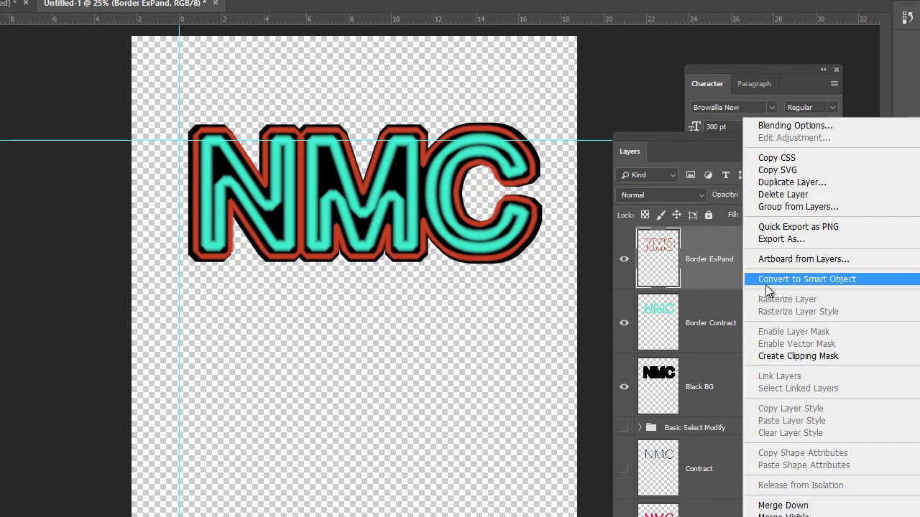
left_click(791, 128)
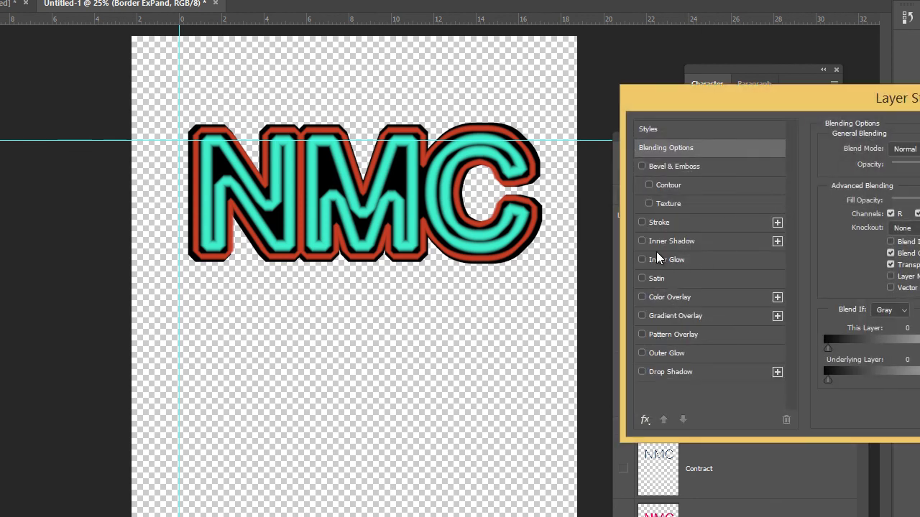
left_click(678, 259)
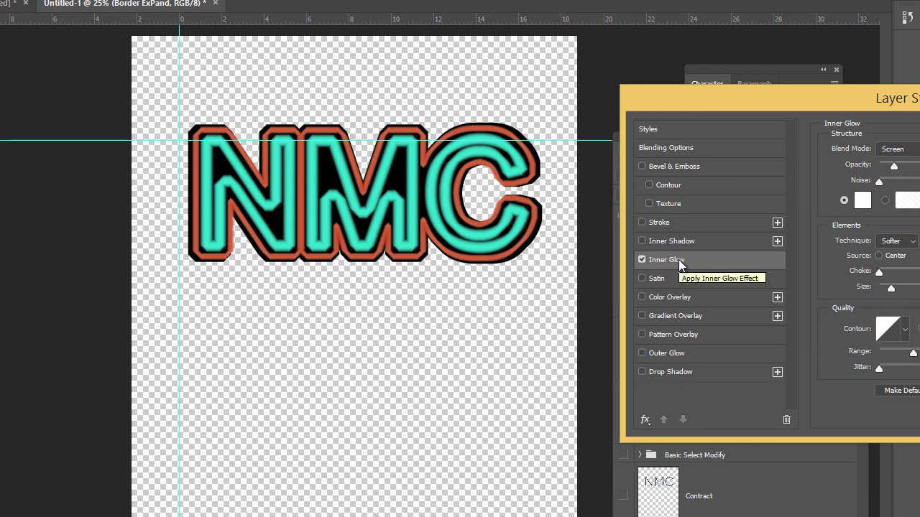
left_click(646, 353)
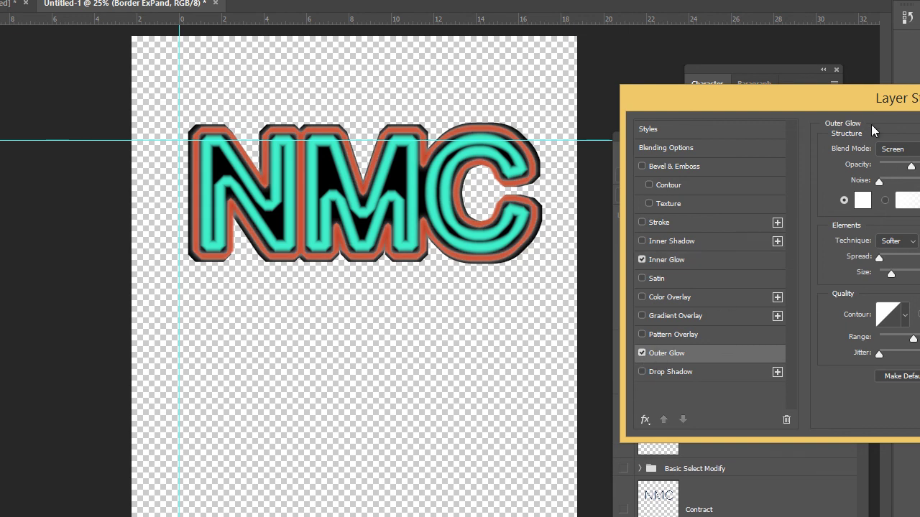
left_click_drag(877, 109, 724, 265)
left_click_drag(750, 311, 794, 315)
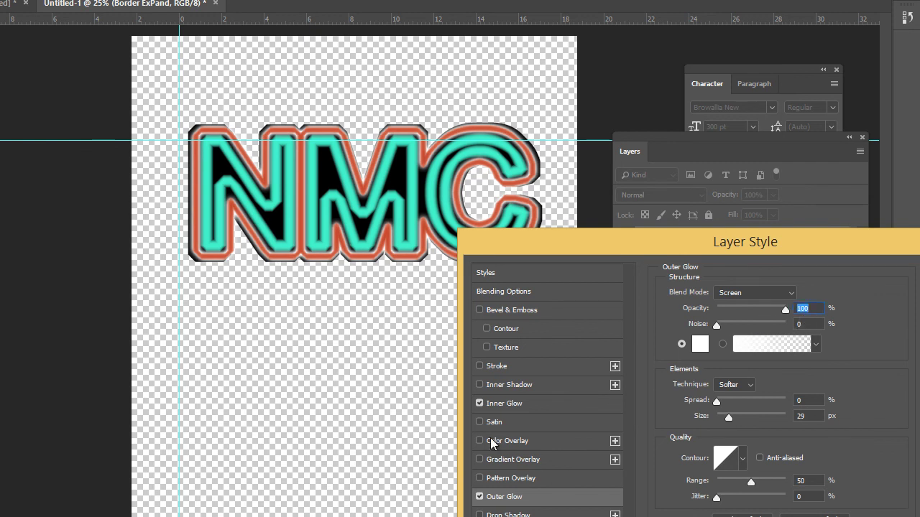
Step: Set the Inner Glow opacity to 89% and apply the layer style to Border ExPand
left_click(539, 404)
left_click_drag(732, 311, 778, 313)
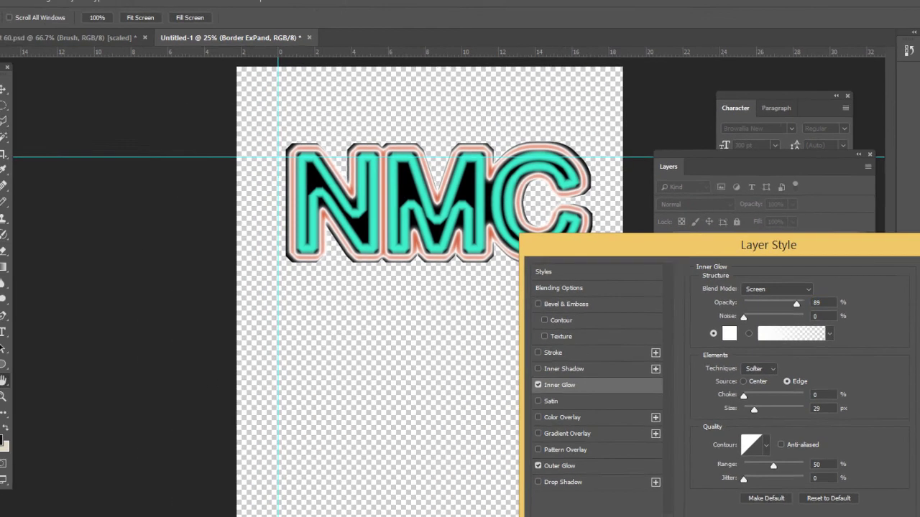
key("Return")
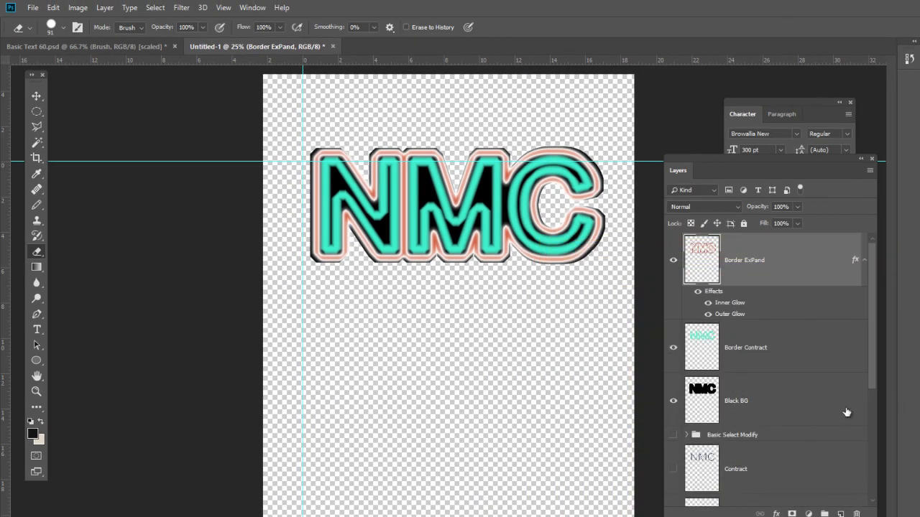
Step: Copy the layer style from the Border ExPand layer and paste it onto the Border Contract layer
left_click(768, 407)
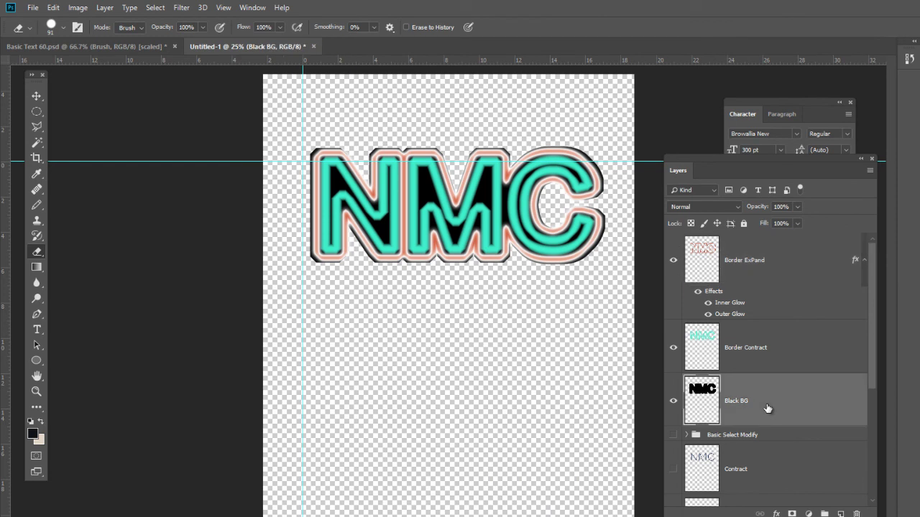
left_click(739, 316)
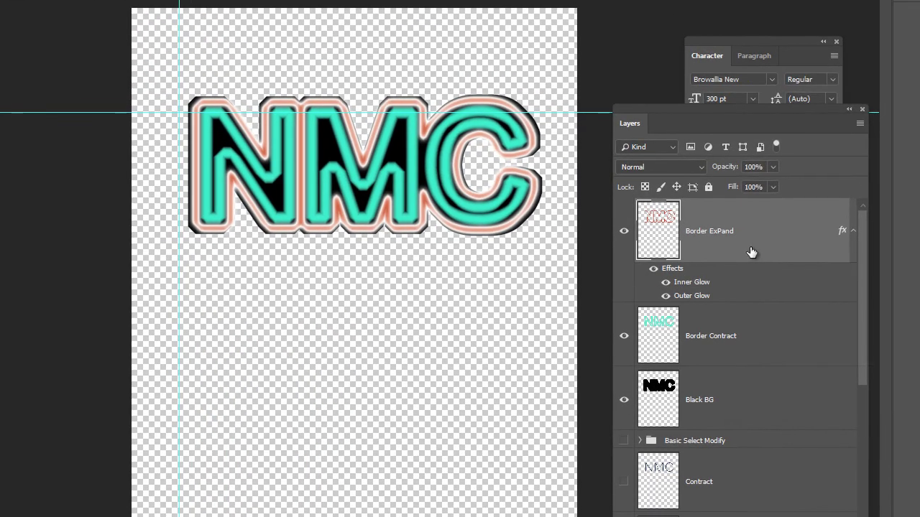
right_click(771, 271)
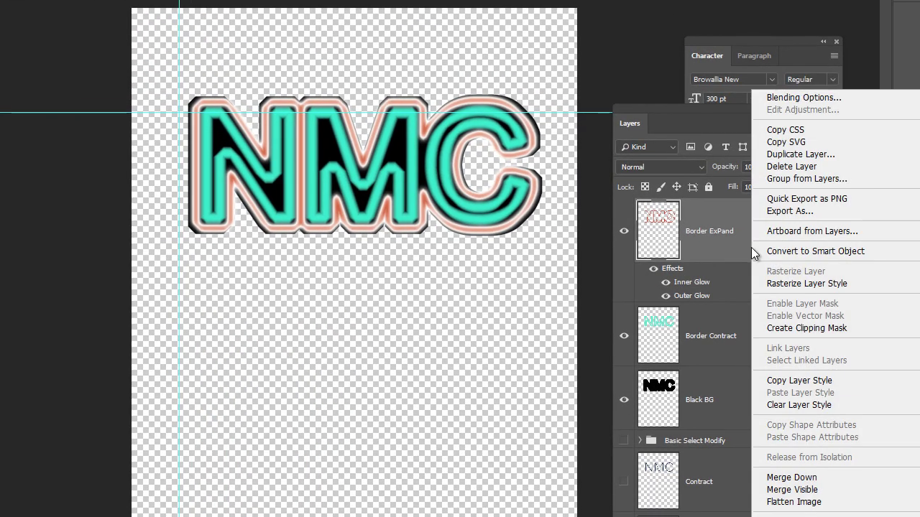
left_click(822, 380)
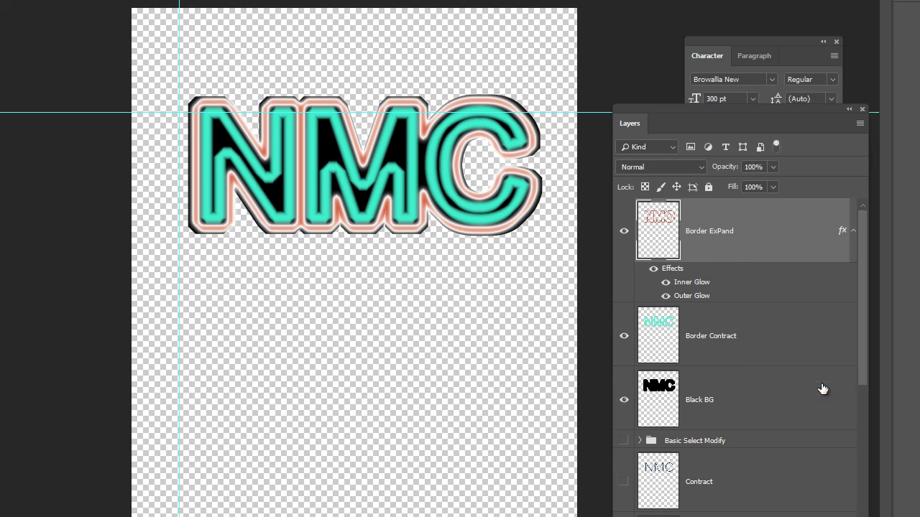
left_click(726, 352)
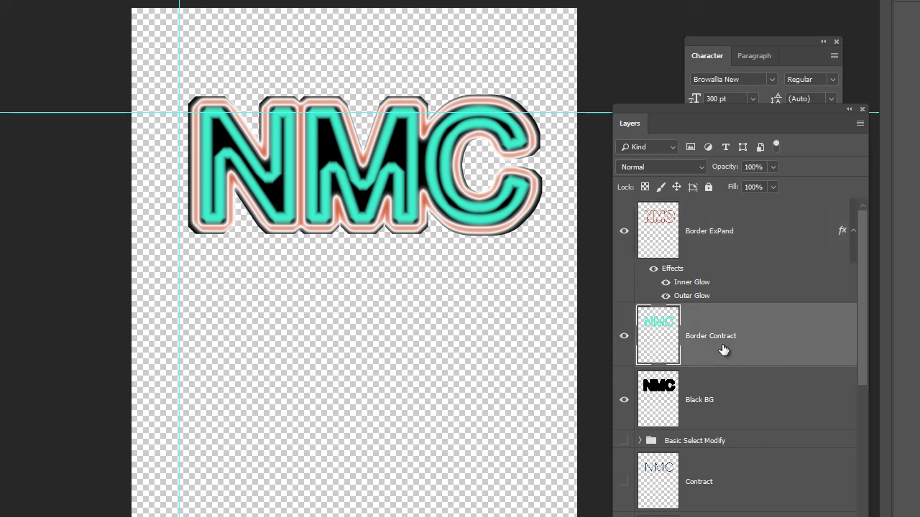
right_click(732, 352)
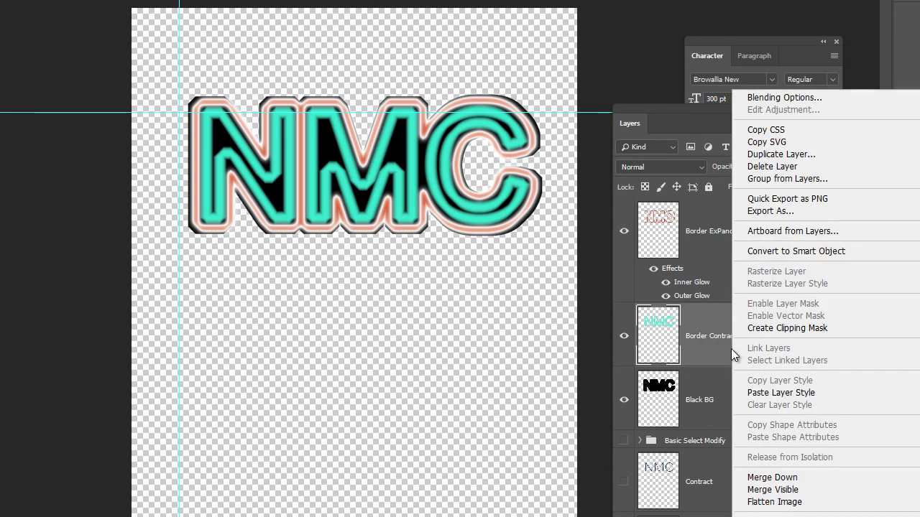
left_click(781, 393)
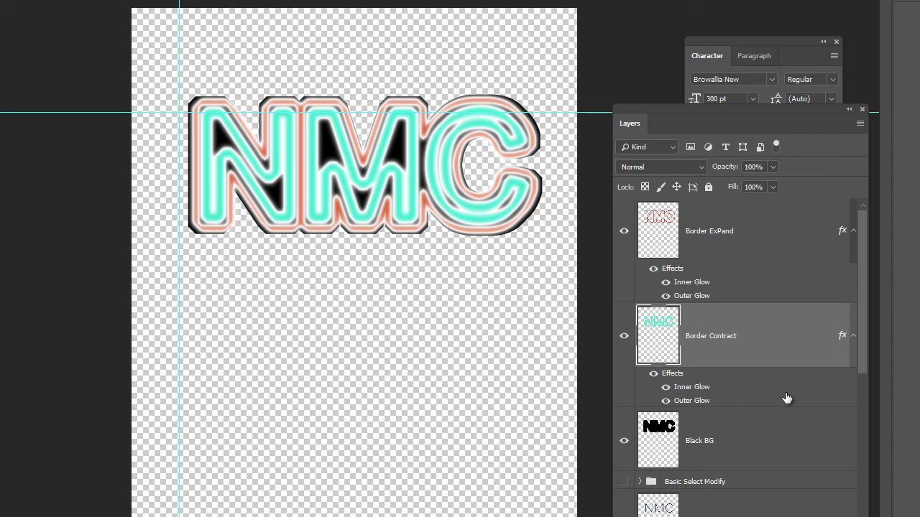
Step: Lower the Inner Glow opacity on the Border Contract layer and apply the layer style
double_click(691, 387)
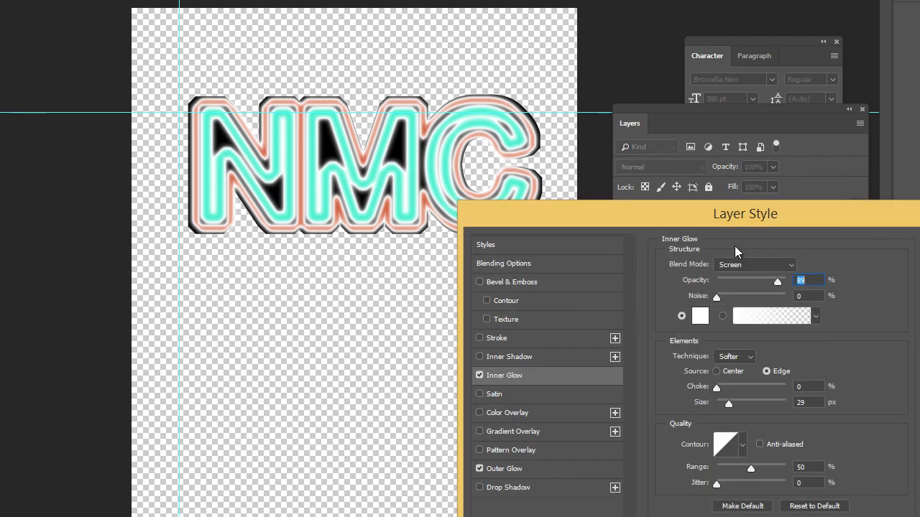
left_click_drag(812, 214, 919, 33)
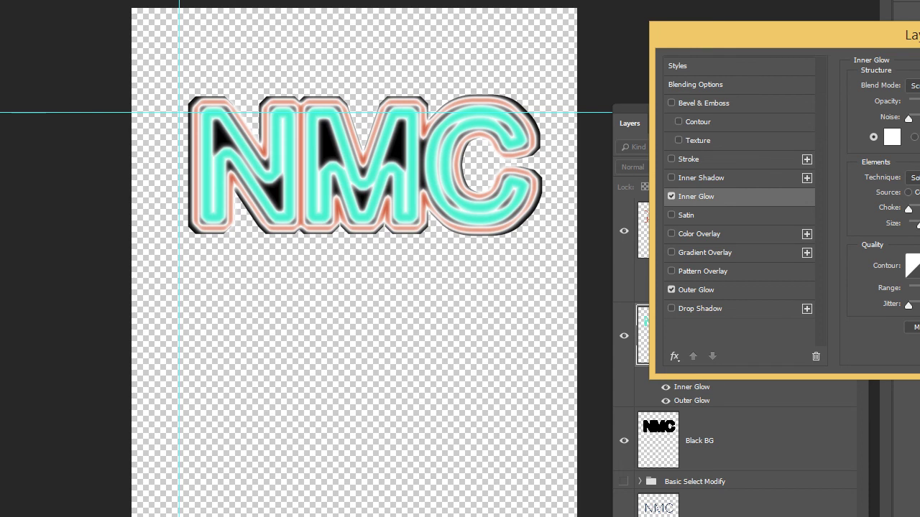
key("Return")
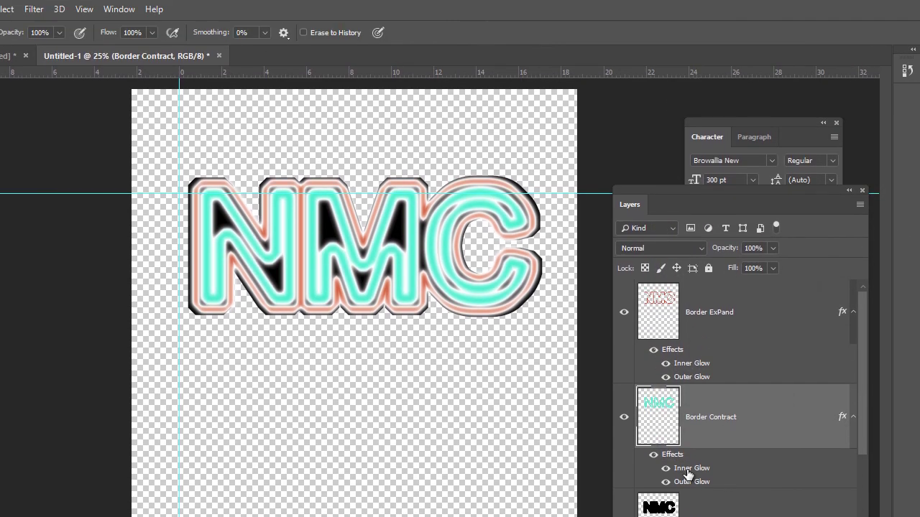
double_click(690, 451)
left_click_drag(919, 184, 902, 190)
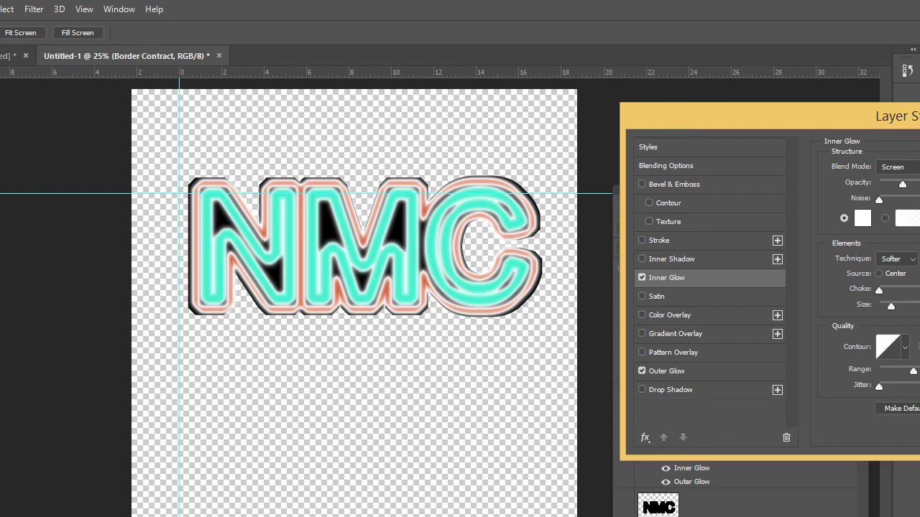
key("Return")
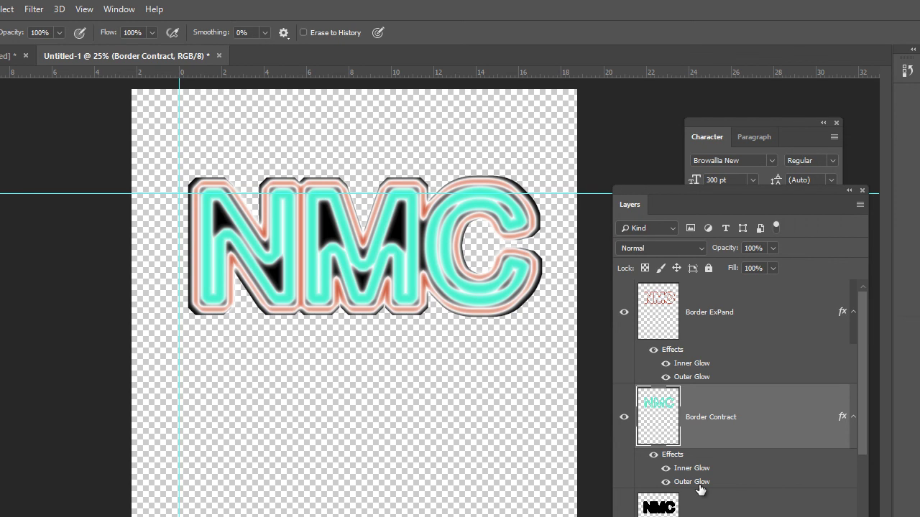
Step: Reduce the Outer Glow opacity on the Border Contract layer and apply the layer style
double_click(698, 482)
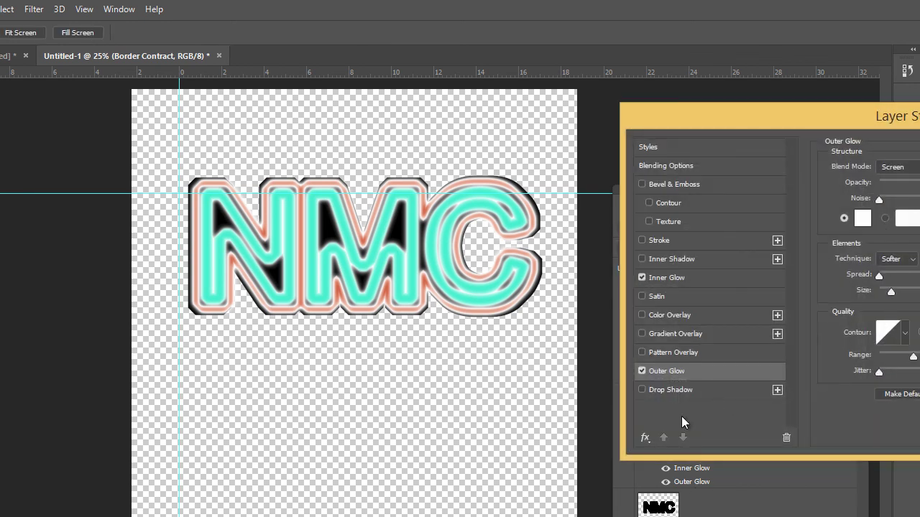
left_click(917, 185)
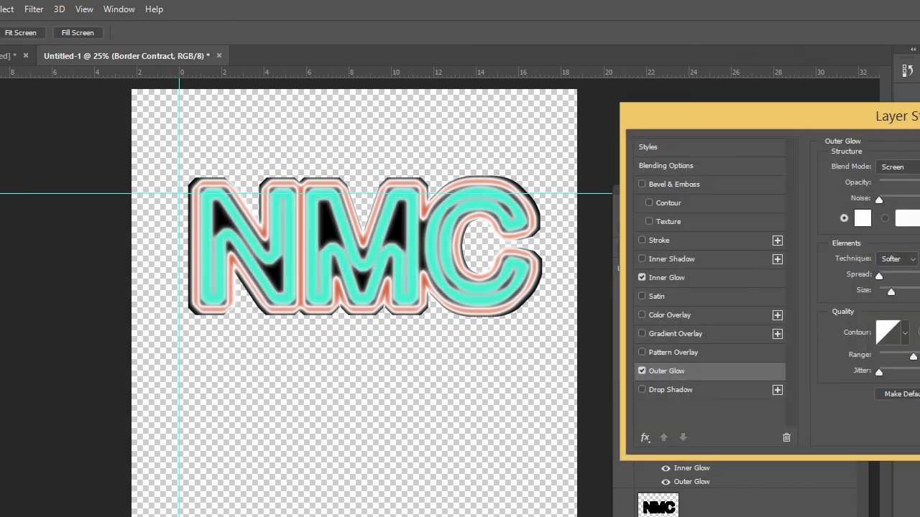
left_click_drag(917, 184, 916, 185)
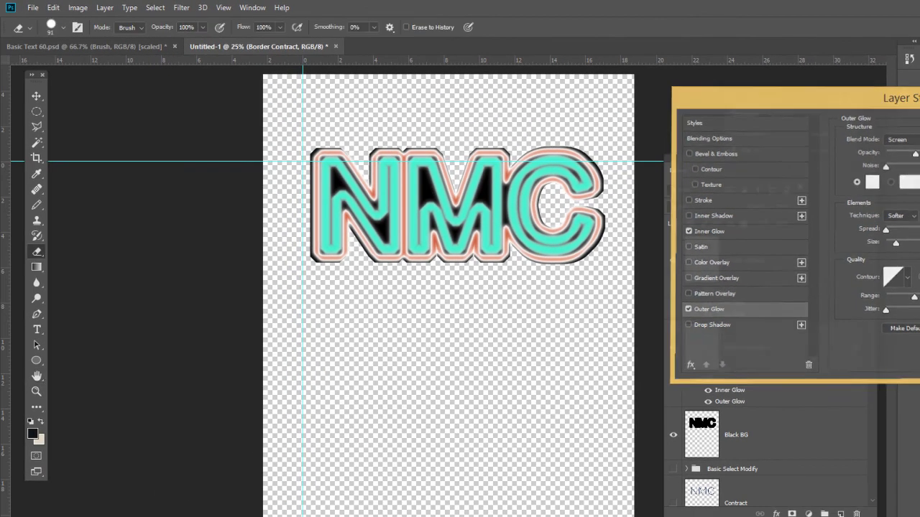
key("Return")
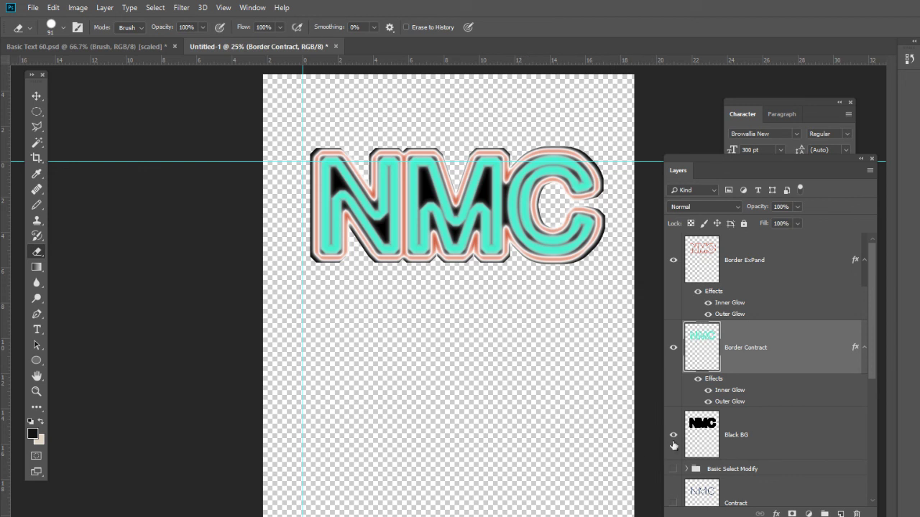
Step: Add Satin and Gradient Overlay effects to the Black BG layer, with the gradient style set to Reflected
left_click(738, 431)
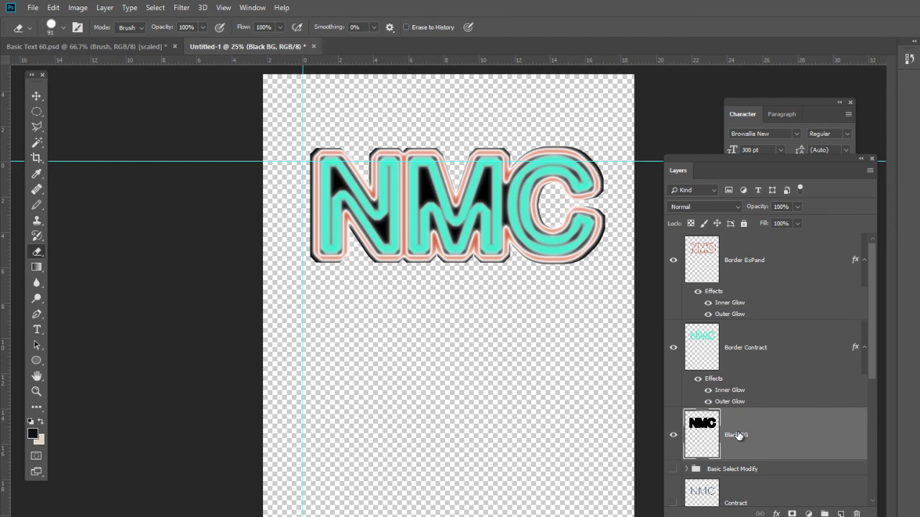
right_click(739, 435)
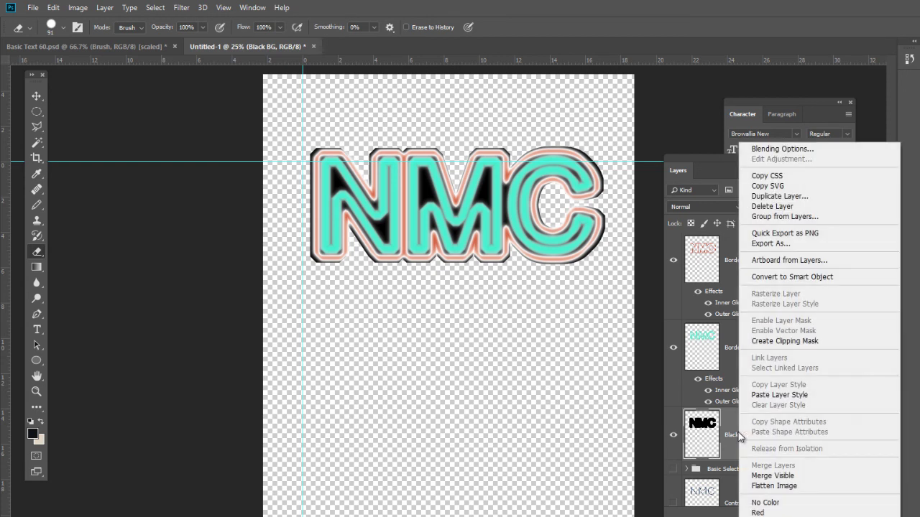
left_click(776, 150)
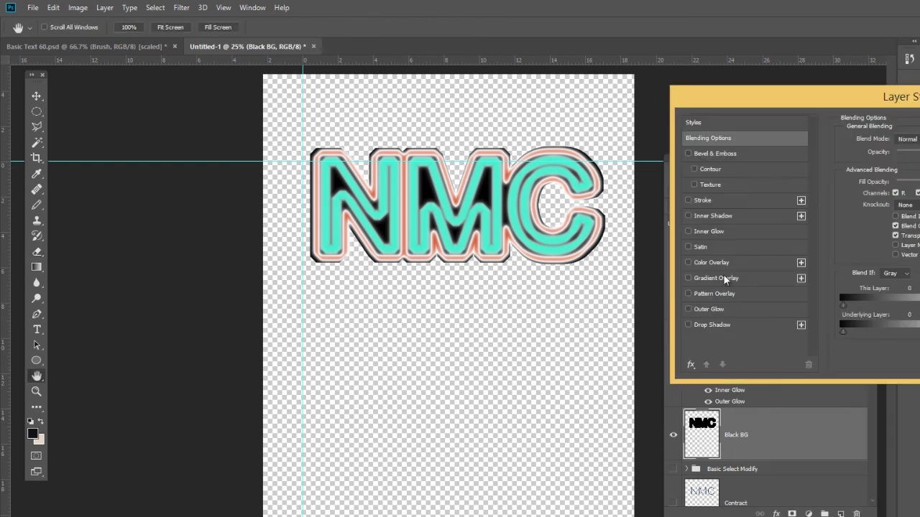
left_click(705, 247)
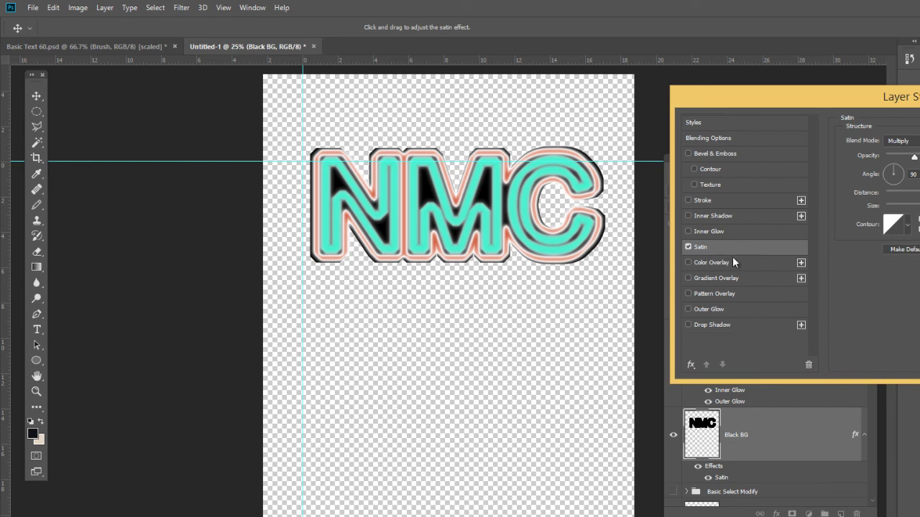
left_click(711, 279)
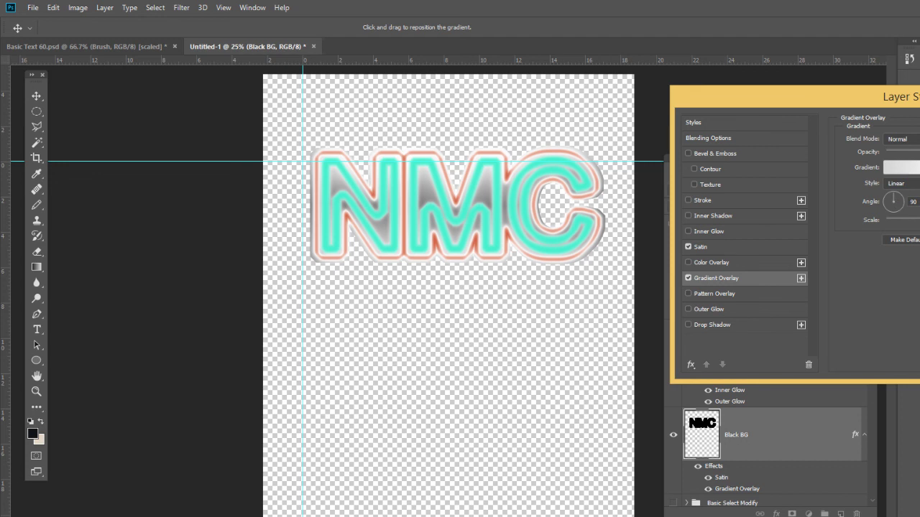
left_click(900, 184)
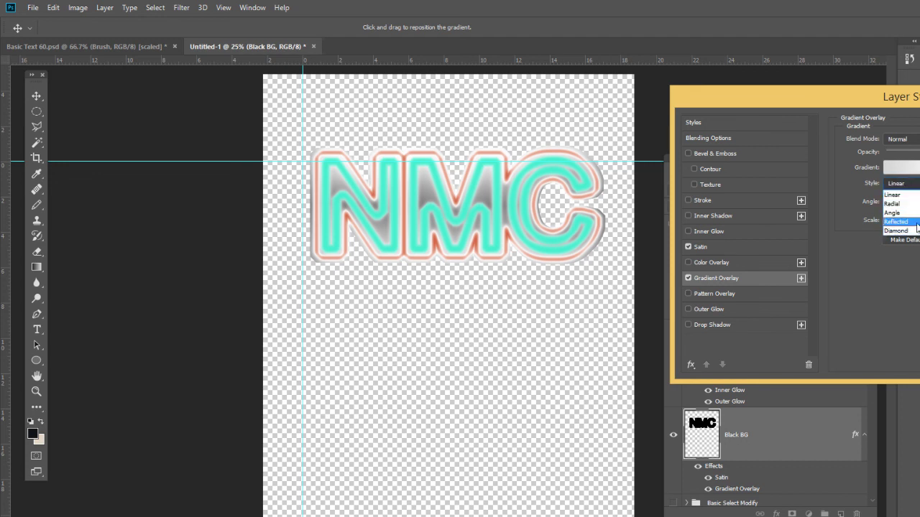
left_click(911, 221)
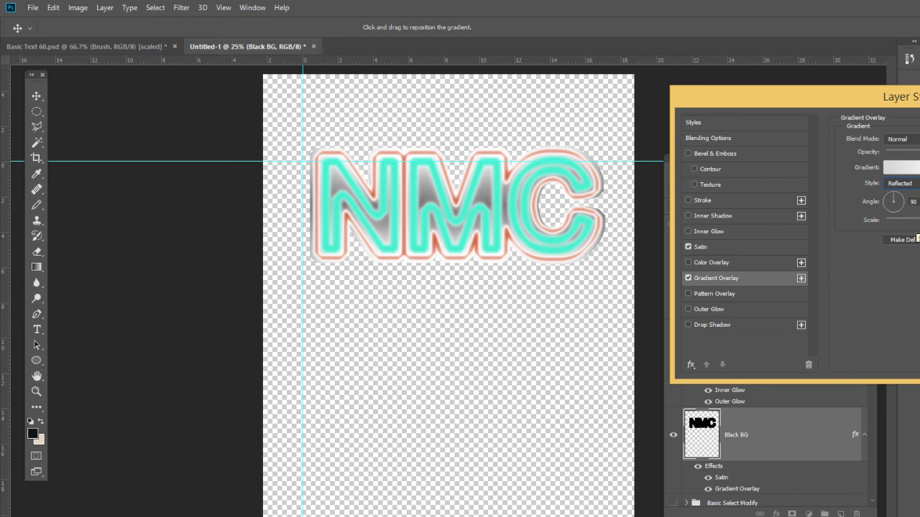
Step: Edit the Gradient Overlay's gradient and change its white end stop to the near-black colour #141417
left_click(918, 174)
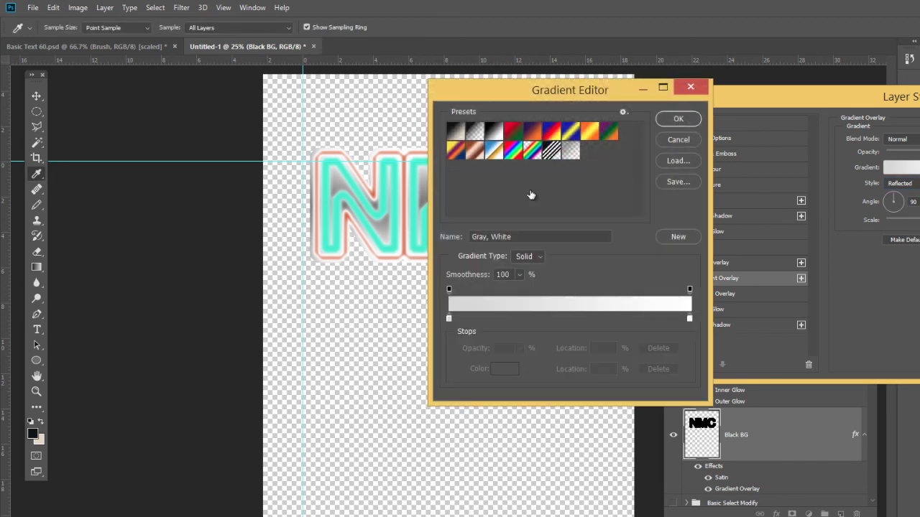
left_click_drag(555, 90, 767, 120)
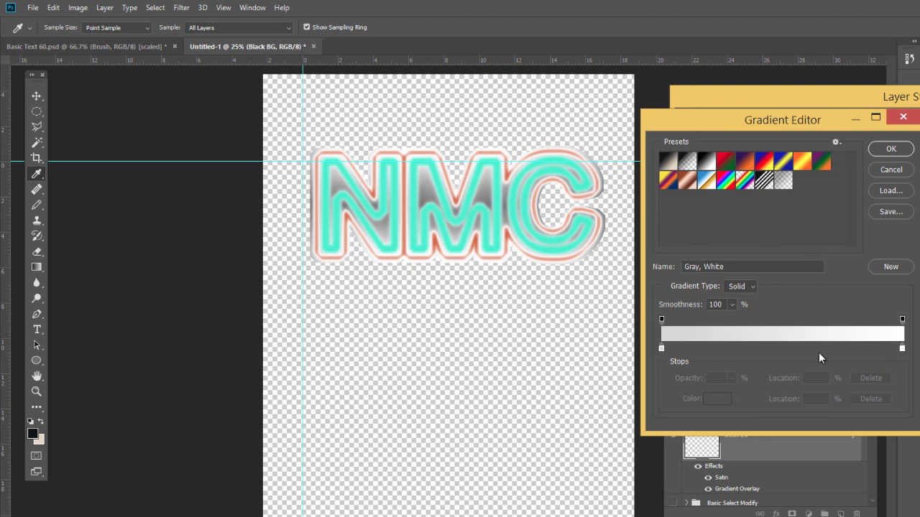
left_click(662, 349)
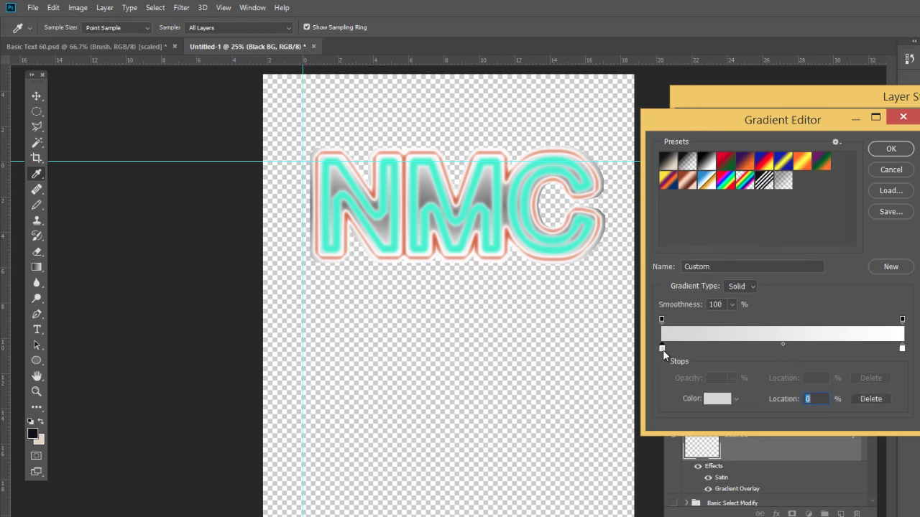
left_click(903, 349)
left_click(717, 399)
left_click(769, 249)
mouse_move(769, 248)
left_mouse_down()
mouse_move(763, 275)
mouse_move(686, 312)
mouse_move(669, 294)
mouse_move(719, 275)
mouse_move(712, 318)
mouse_move(679, 323)
mouse_move(655, 312)
mouse_move(653, 331)
left_mouse_up()
left_click(797, 247)
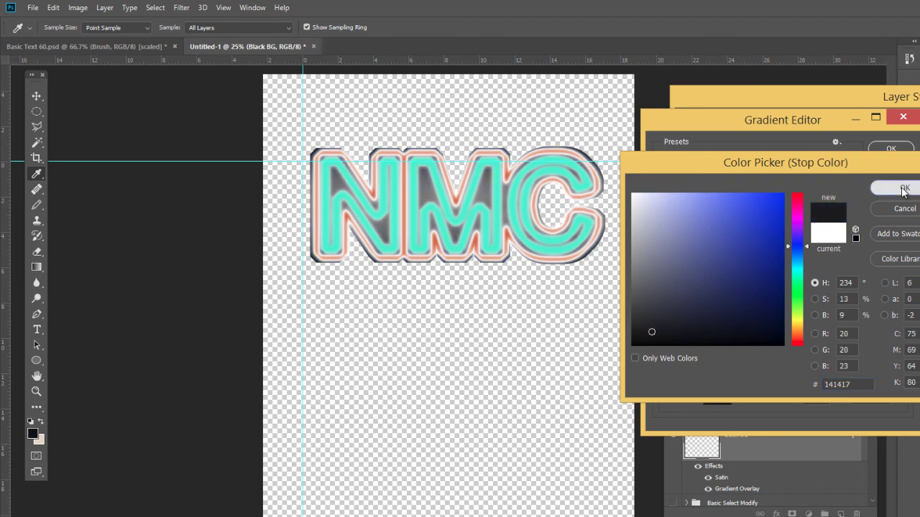
left_click(895, 188)
Step: Move the dark stop to about a third of the gradient, set the midpoint to 56%, and apply the style to Black BG
left_click_drag(785, 347, 791, 345)
left_click_drag(767, 395, 842, 431)
left_click_drag(753, 394, 650, 403)
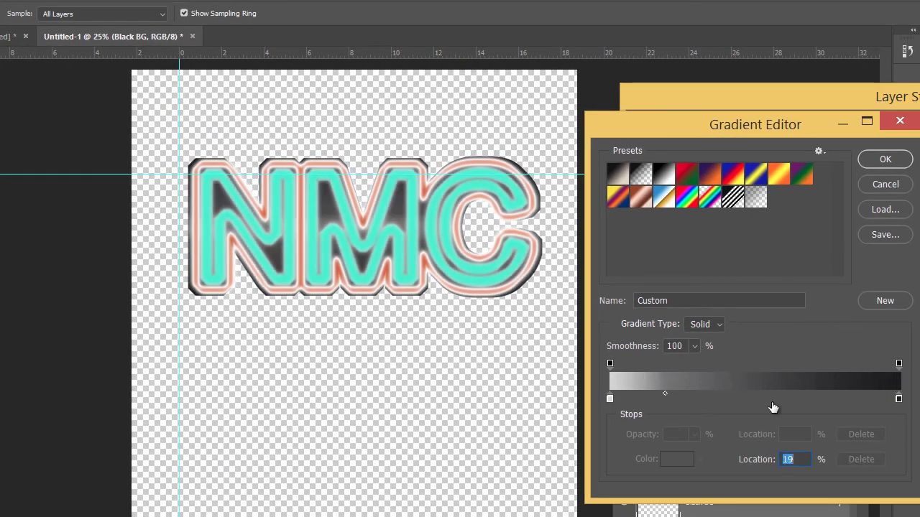
left_click_drag(898, 400, 775, 407)
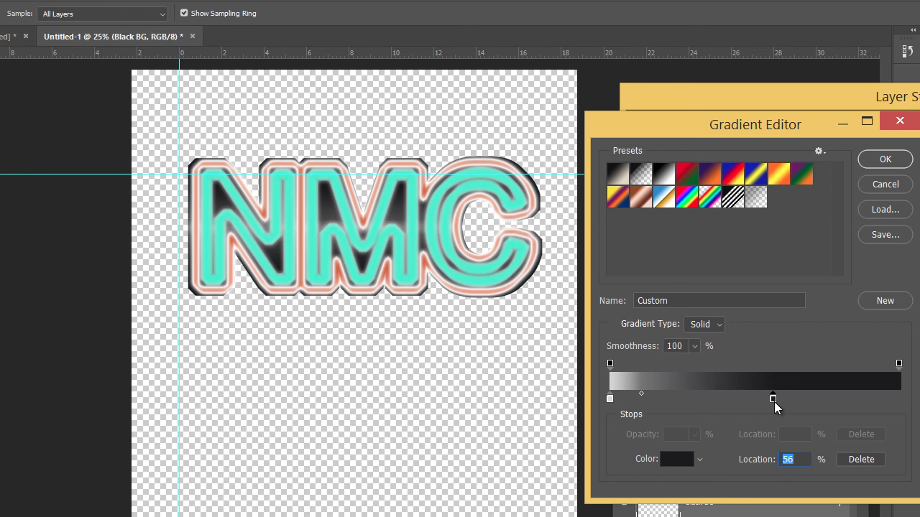
left_click_drag(774, 406, 704, 405)
left_click(629, 395)
left_click_drag(629, 395, 662, 394)
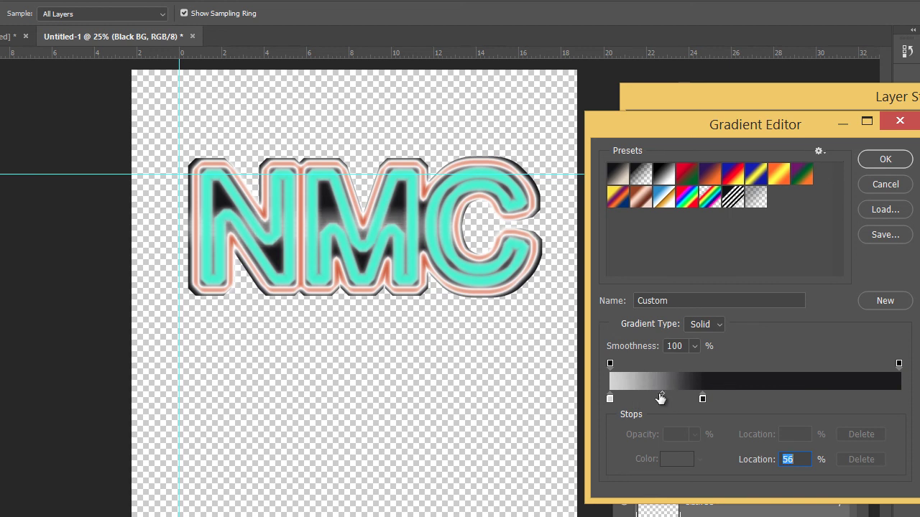
left_click(896, 164)
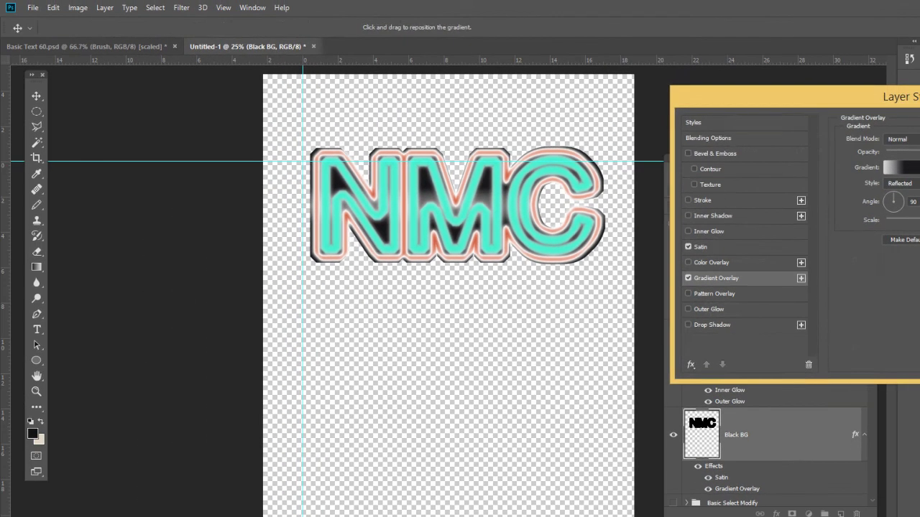
key("Return")
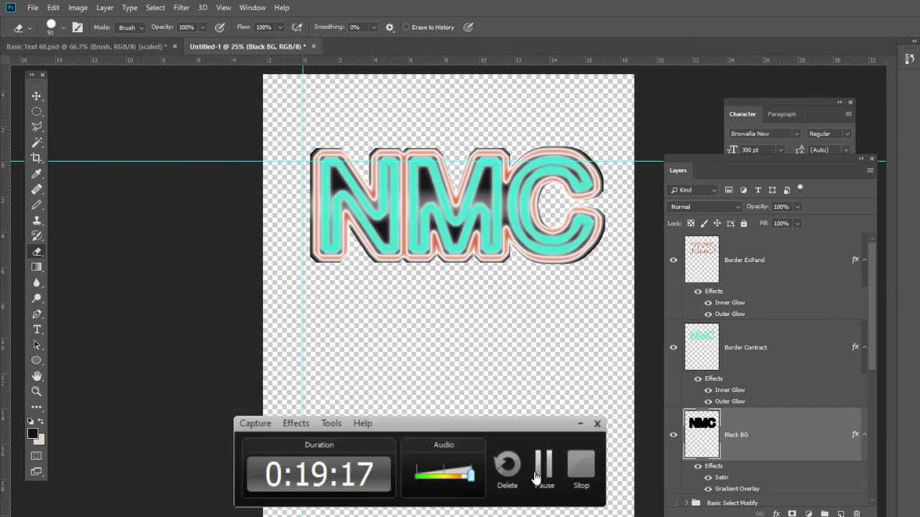
left_click_drag(540, 425, 919, 438)
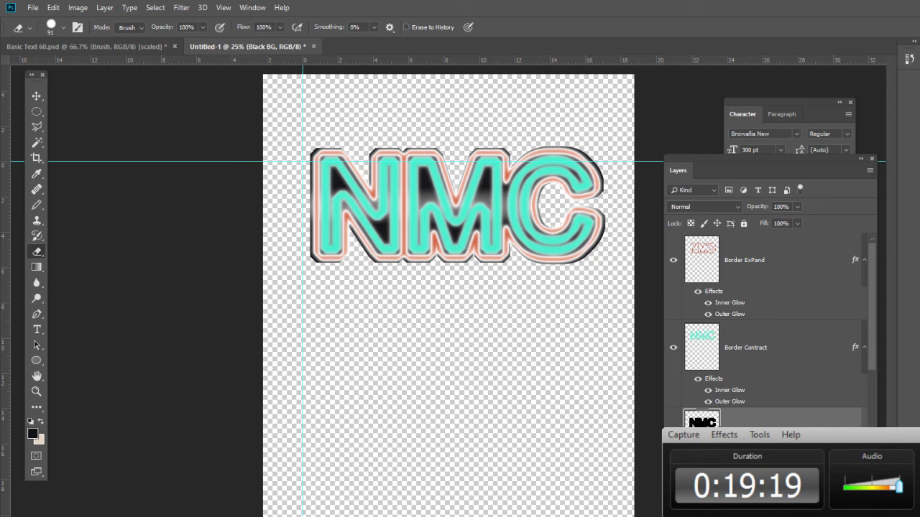